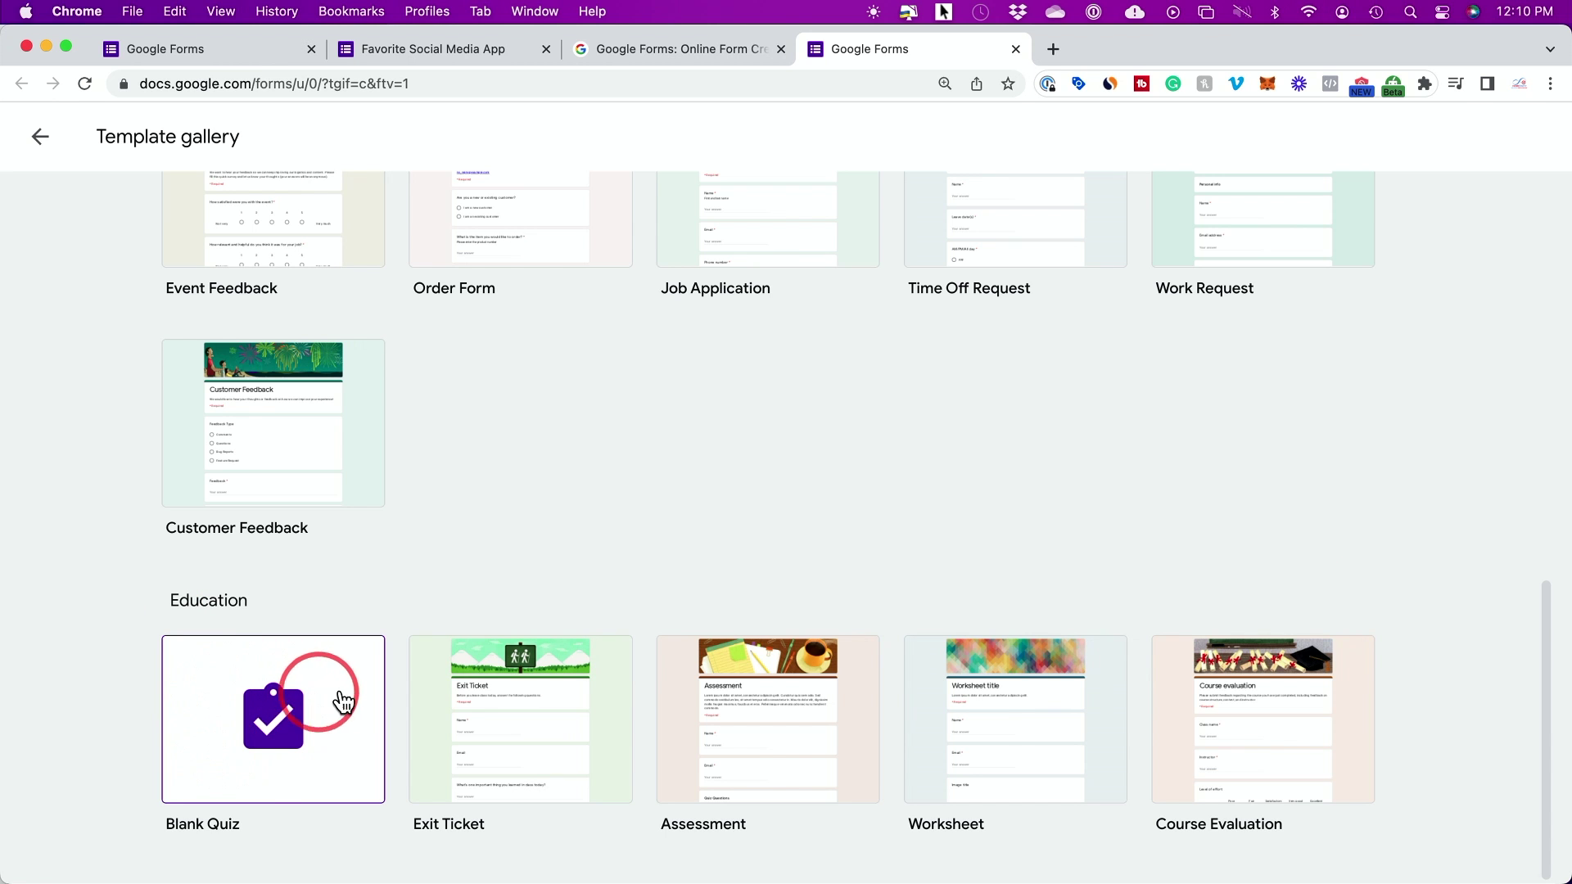
Step: Scroll through the template gallery until the Google Forms overview page shows
{"action": "scroll", "coordinate": [637, 503], "scroll_direction": "up", "scroll_amount": 3}
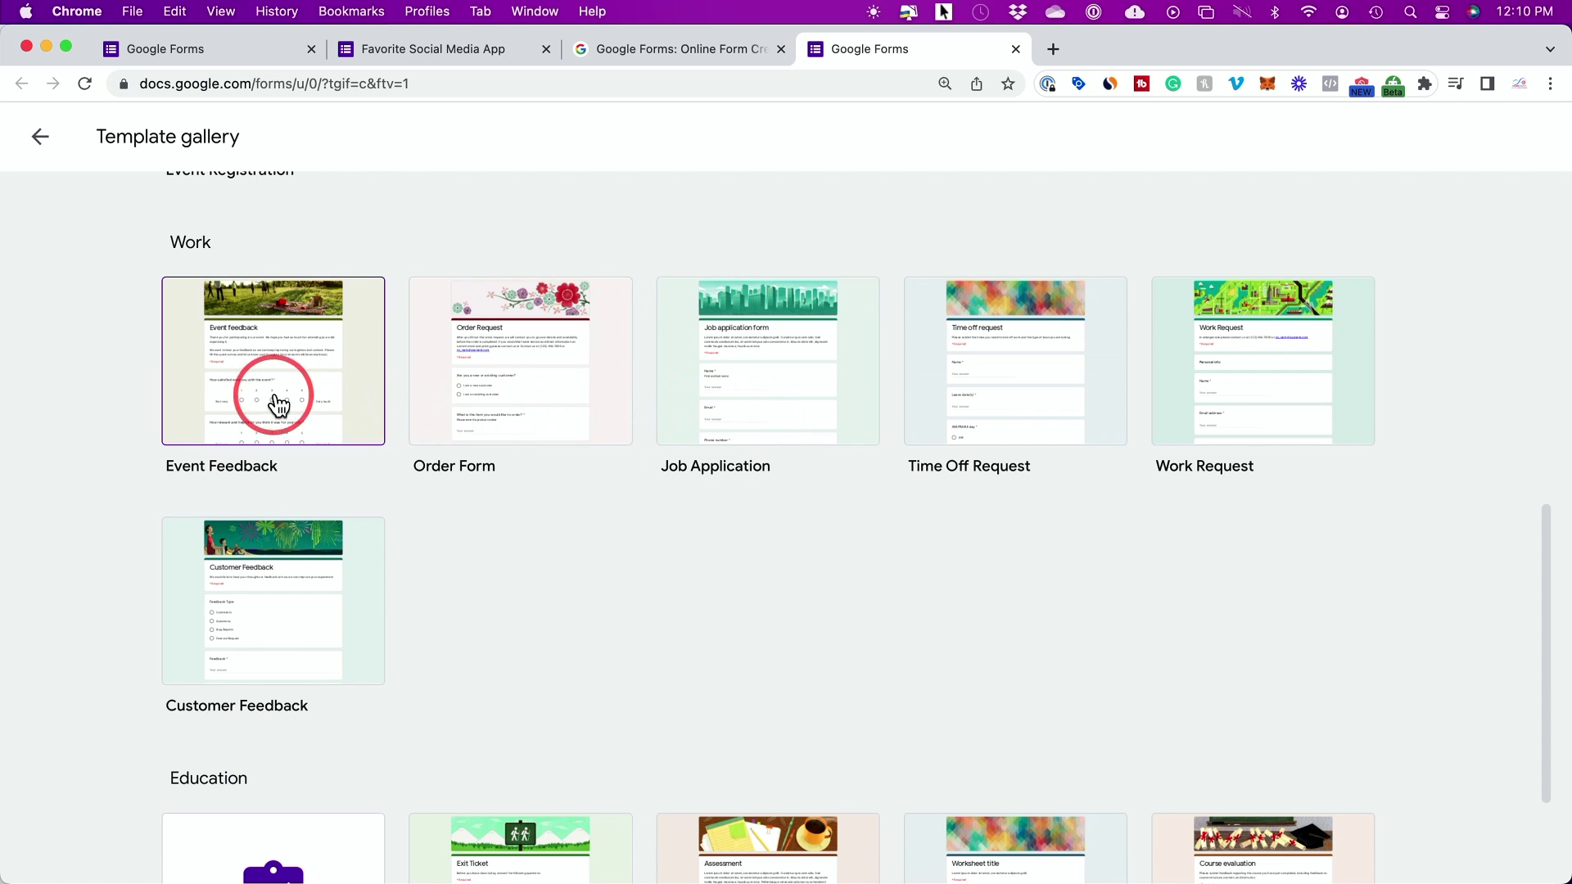
{"action": "scroll", "coordinate": [220, 294], "scroll_direction": "up", "scroll_amount": 8}
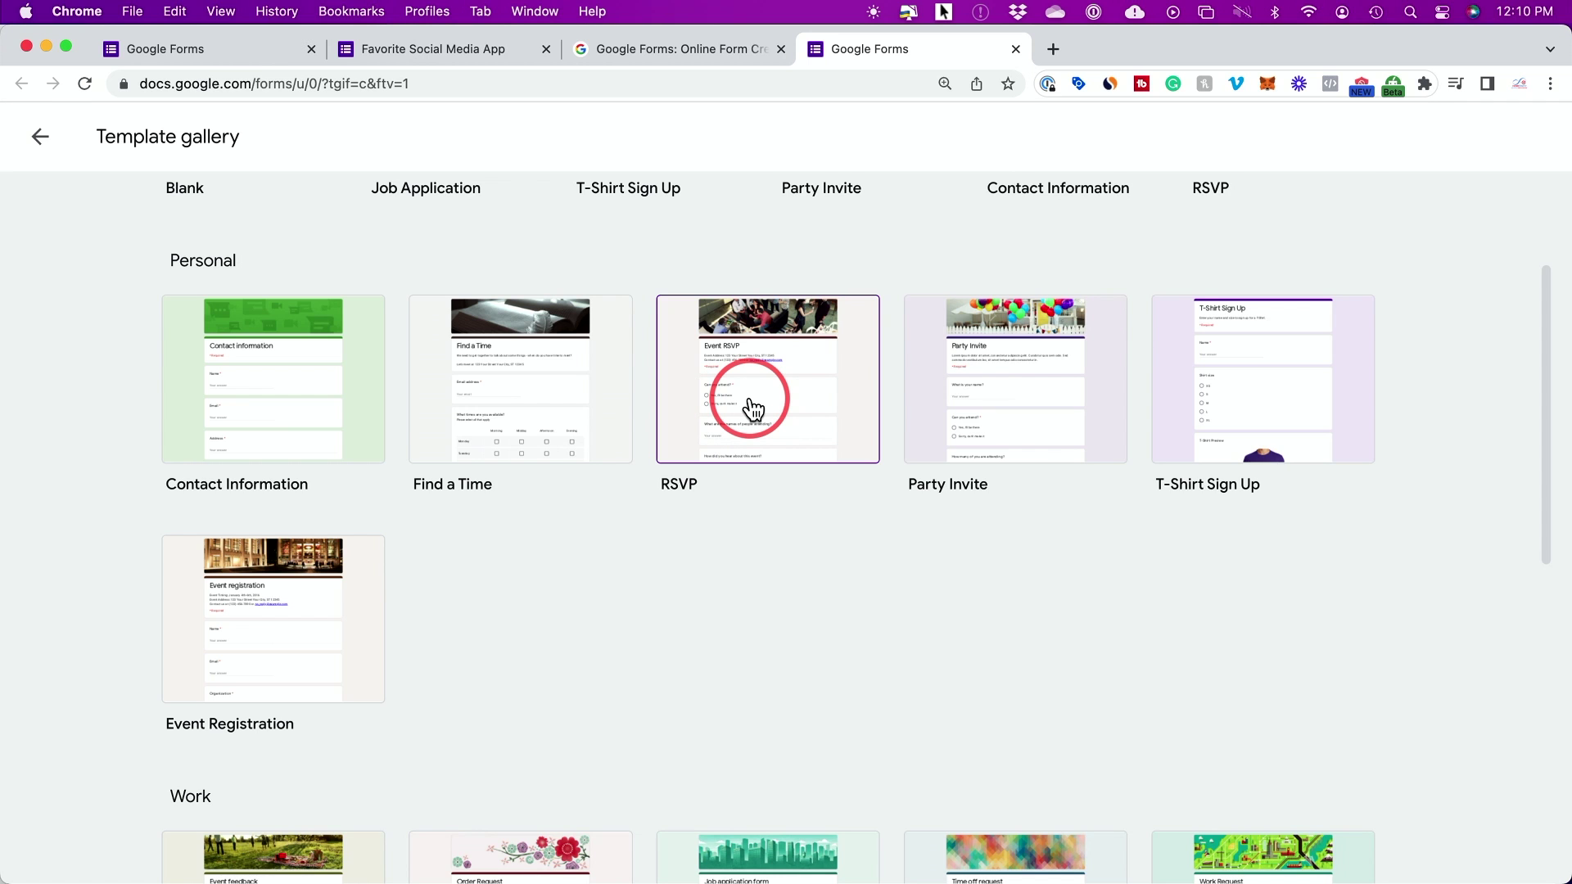
{"action": "scroll", "coordinate": [750, 406], "scroll_direction": "up", "scroll_amount": 3}
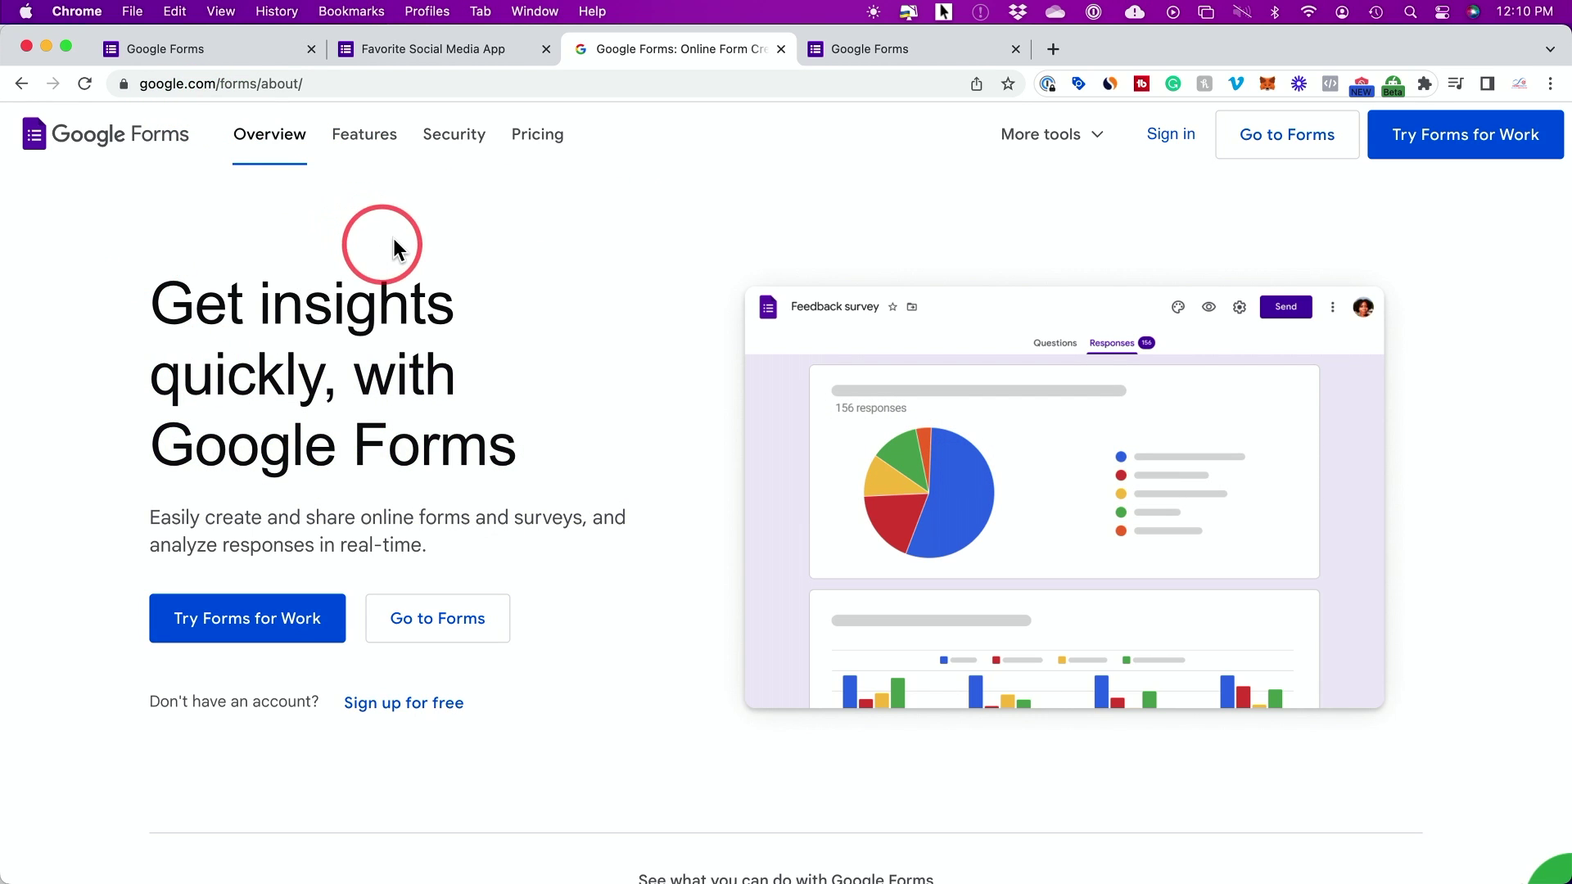
Step: Go to Forms and return to the Forms home listing recent forms like Blank Quiz
{"action": "left_click", "coordinate": [1252, 149]}
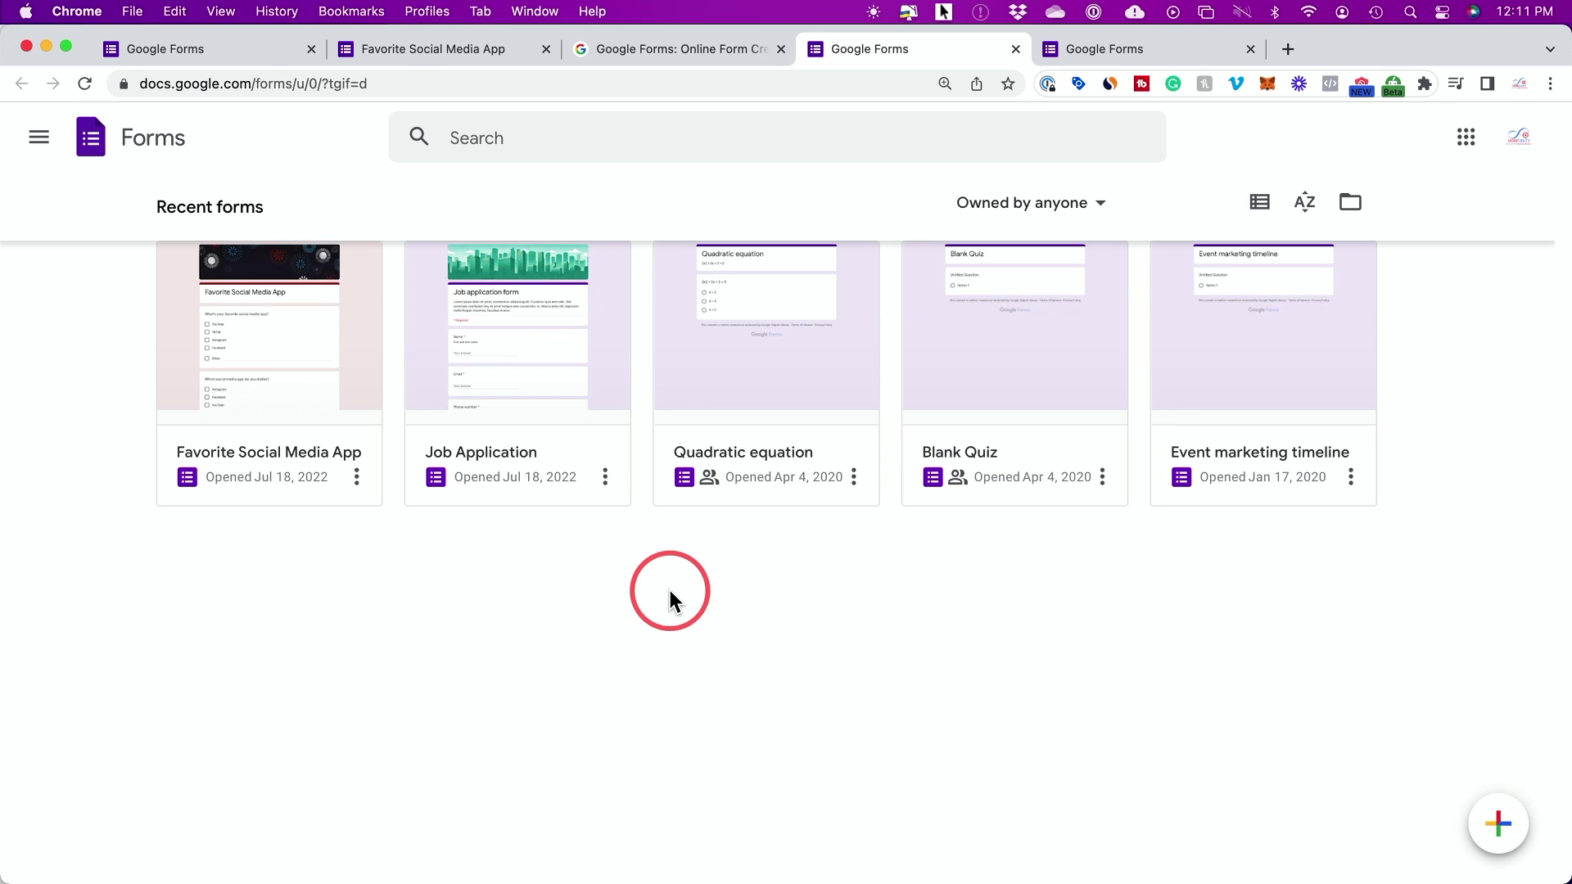
{"action": "left_click", "coordinate": [37, 138]}
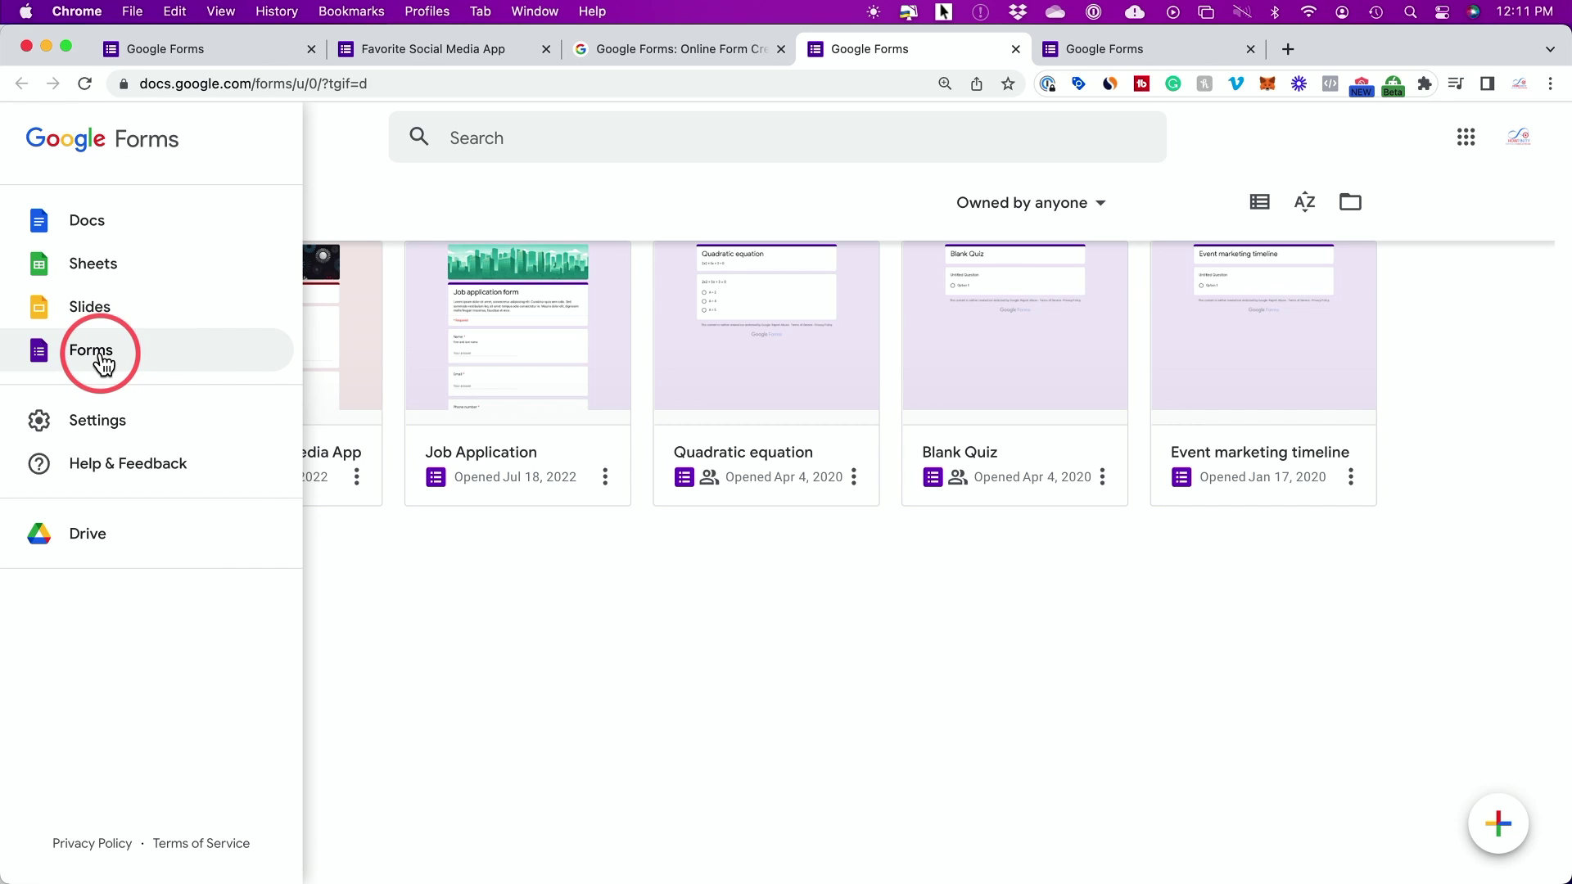
{"action": "left_click", "coordinate": [377, 199]}
{"action": "left_click", "coordinate": [45, 149]}
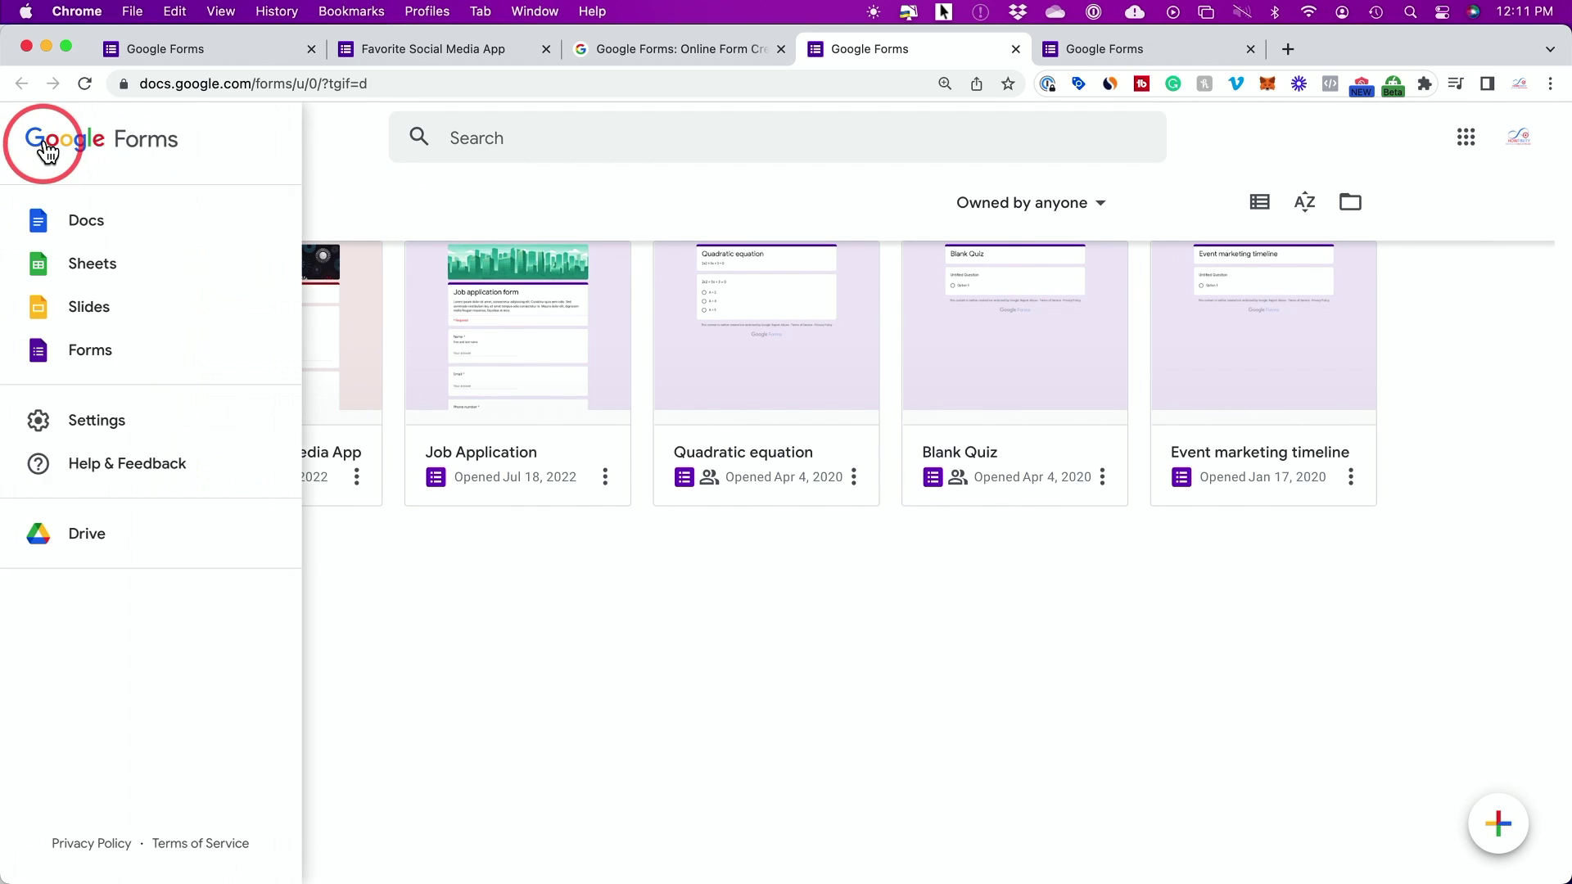
{"action": "left_click", "coordinate": [83, 349]}
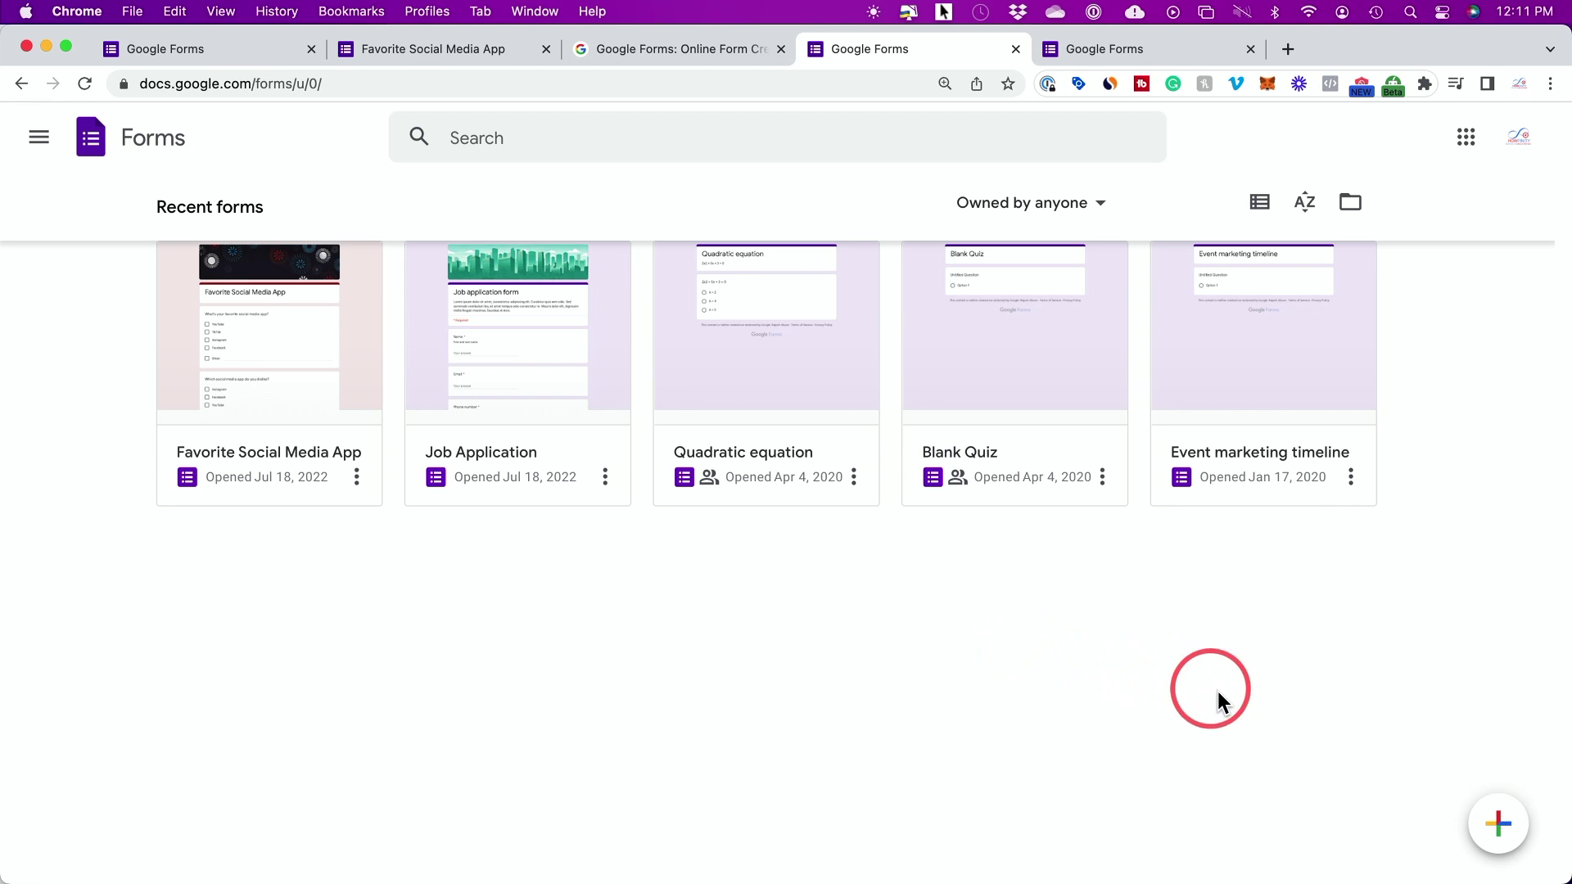
{"action": "mouse_move", "coordinate": [1500, 823]}
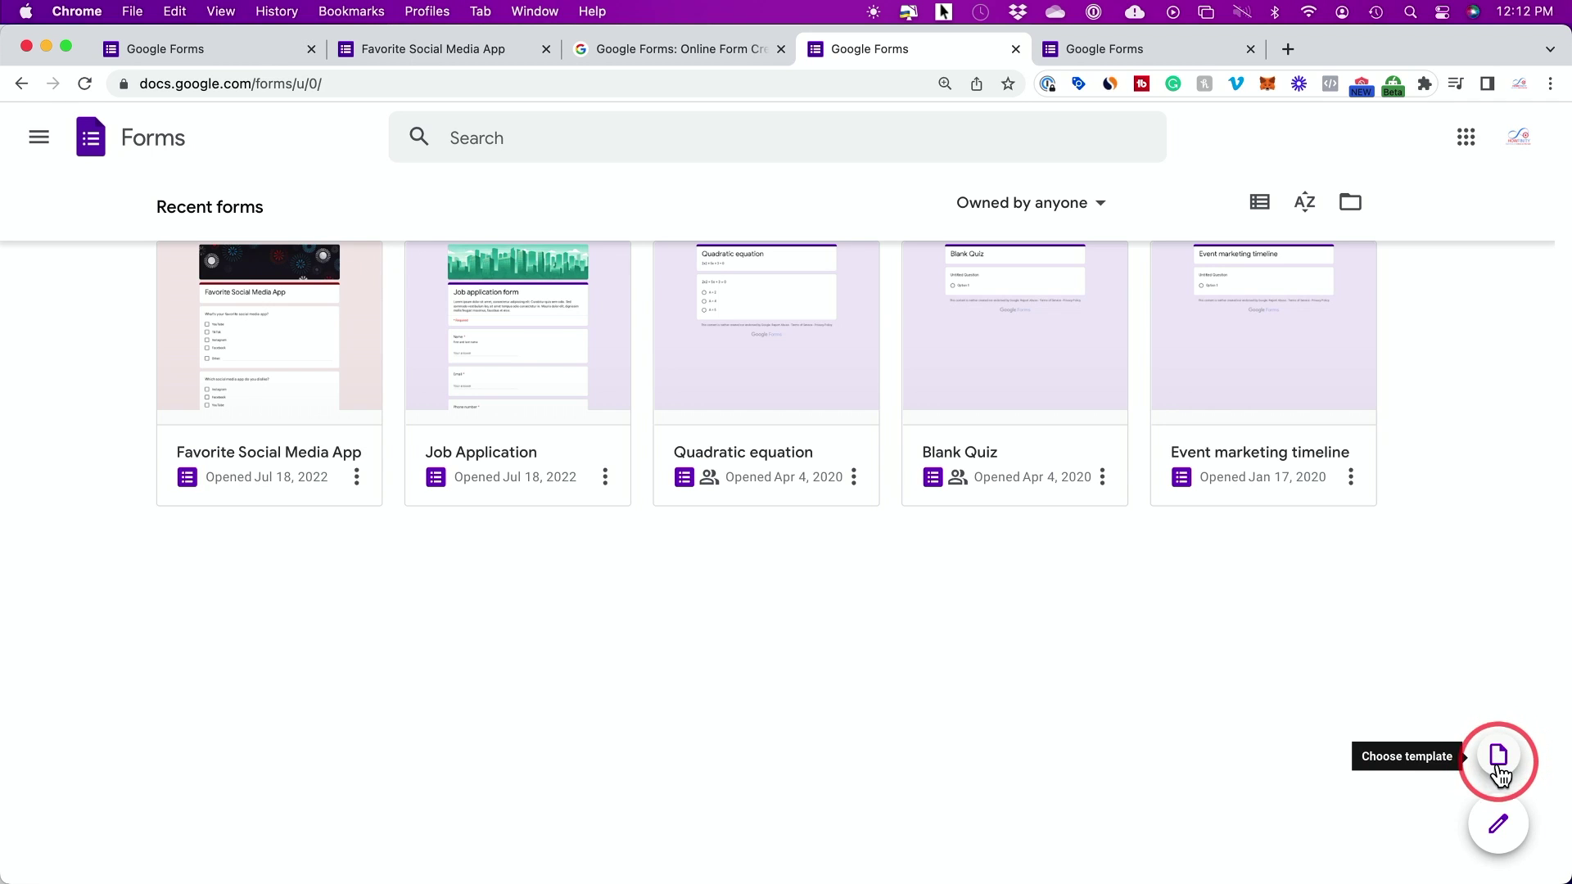
Step: Create a new blank form and title it 'Favorite apps'
{"action": "left_click", "coordinate": [1498, 834]}
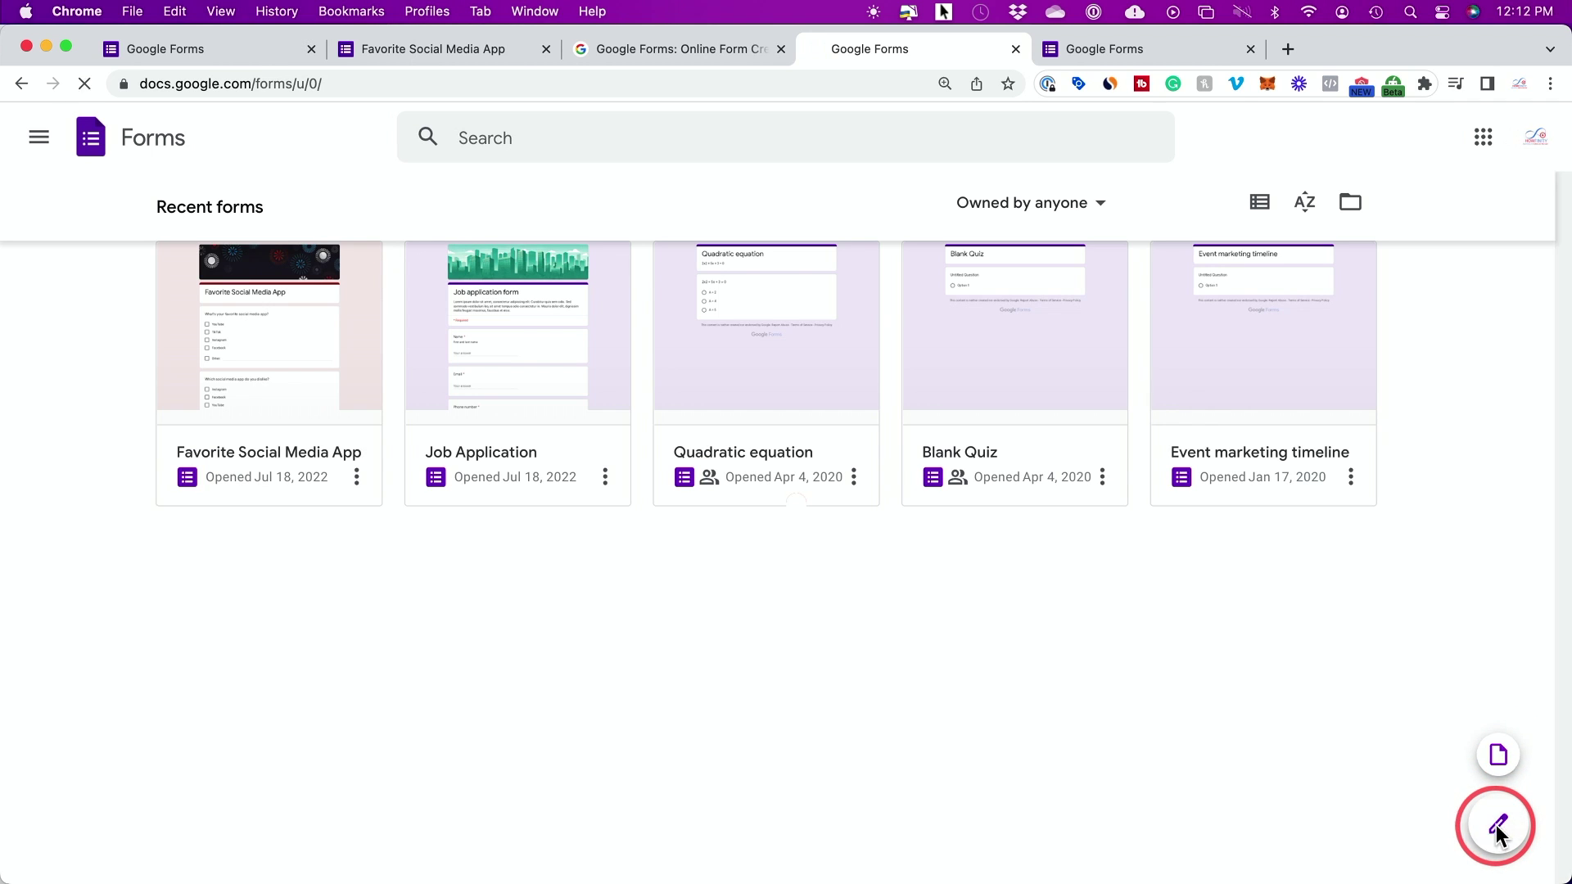
{"action": "left_click_drag", "start_coordinate": [602, 285], "coordinate": [391, 287]}
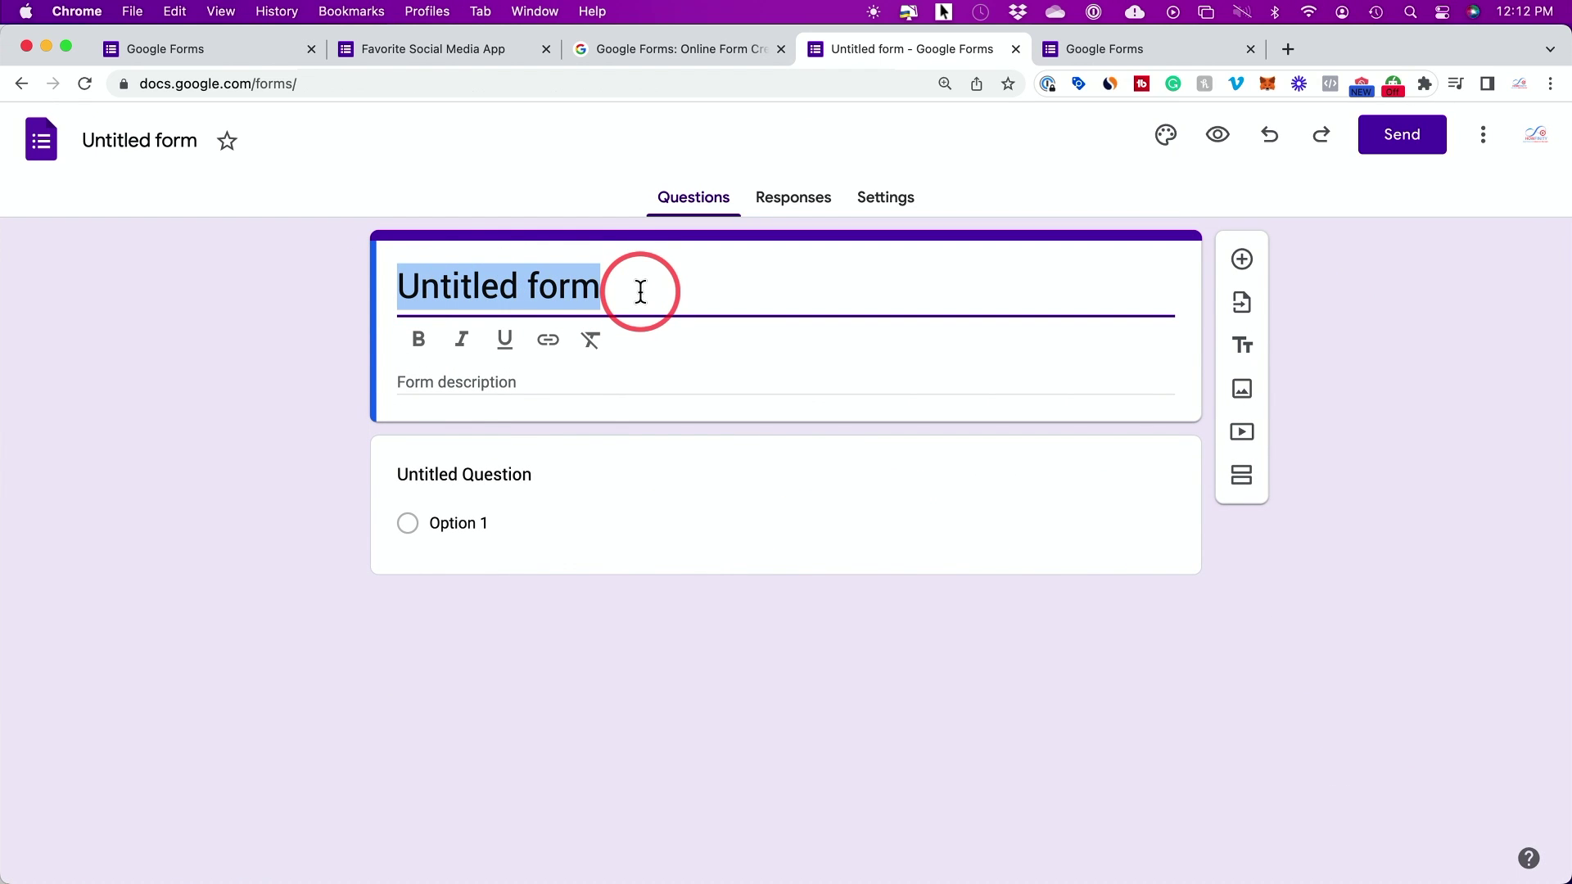
{"action": "type", "text": "Favorite apps"}
{"action": "left_click", "coordinate": [521, 287]}
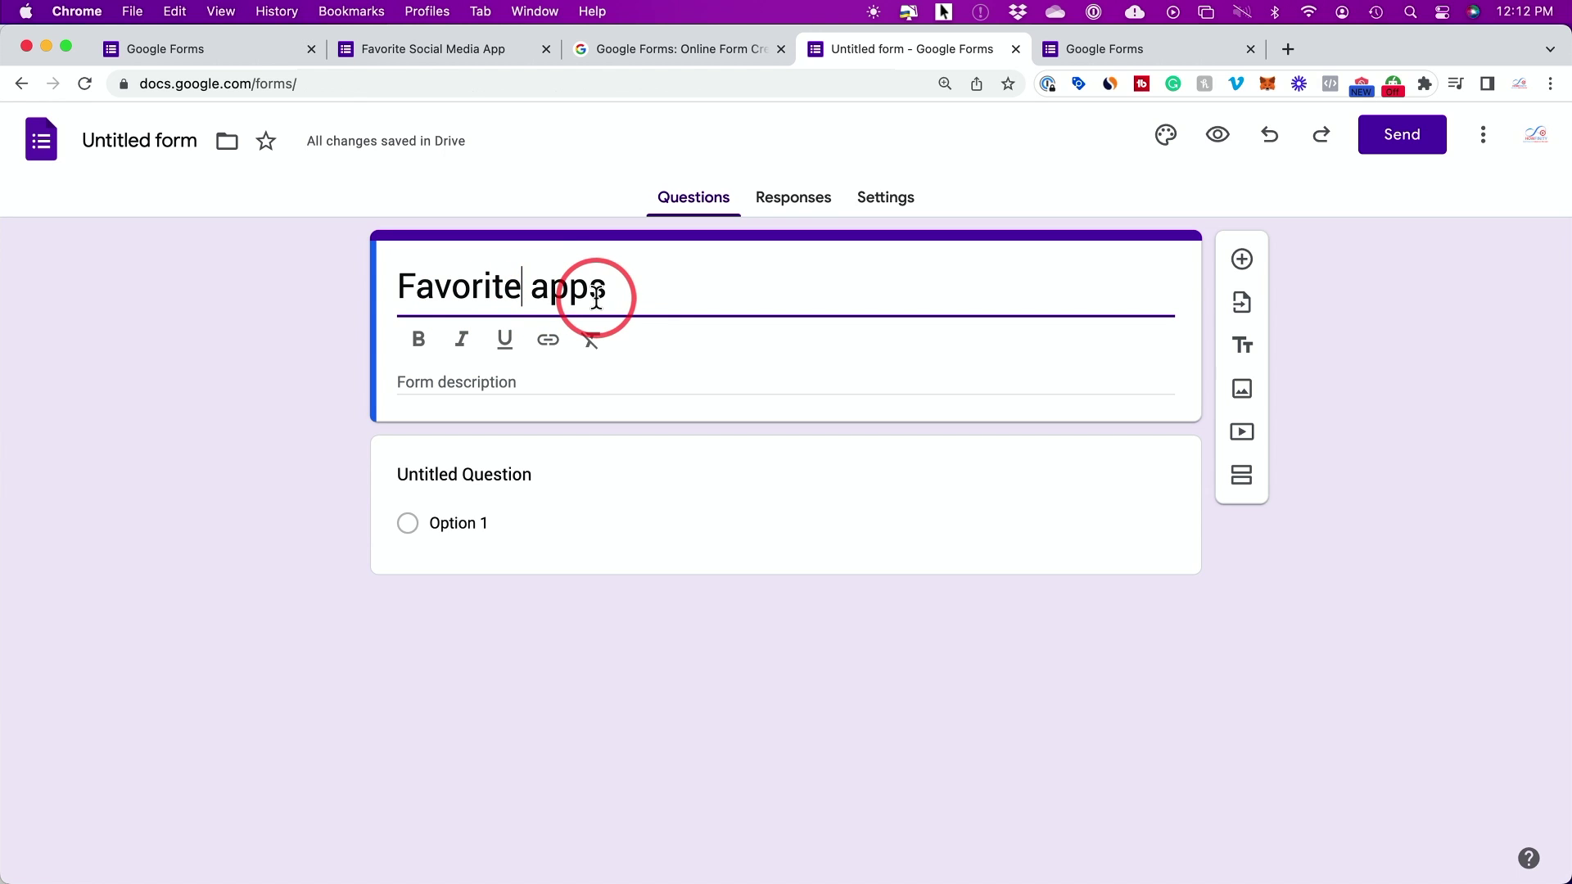
{"action": "left_click", "coordinate": [150, 147]}
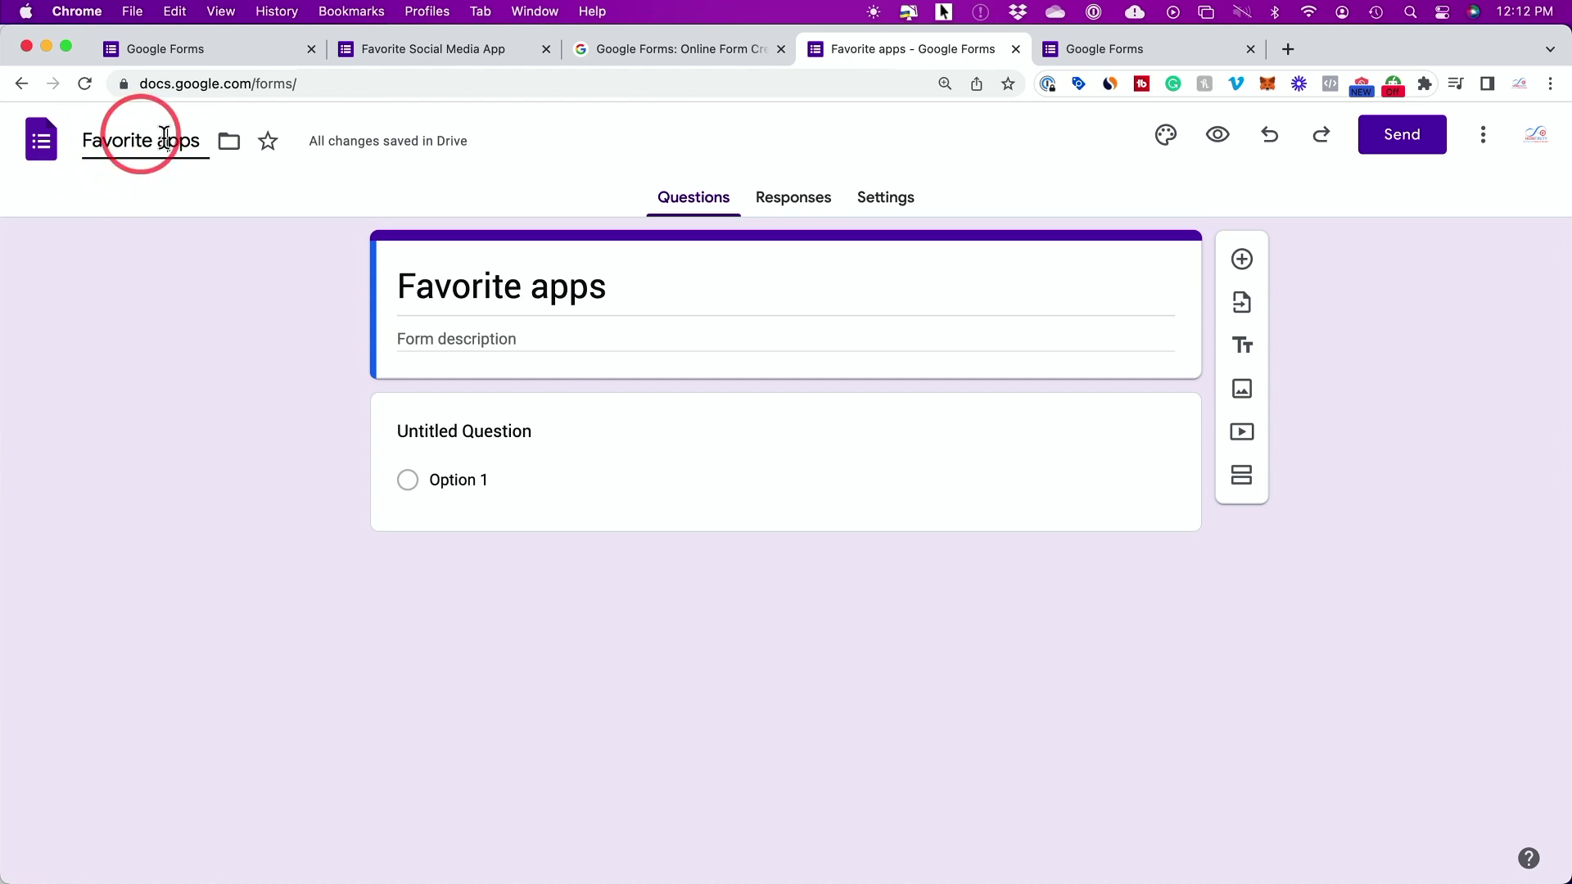
{"action": "left_click", "coordinate": [522, 340]}
{"action": "left_click", "coordinate": [415, 338]}
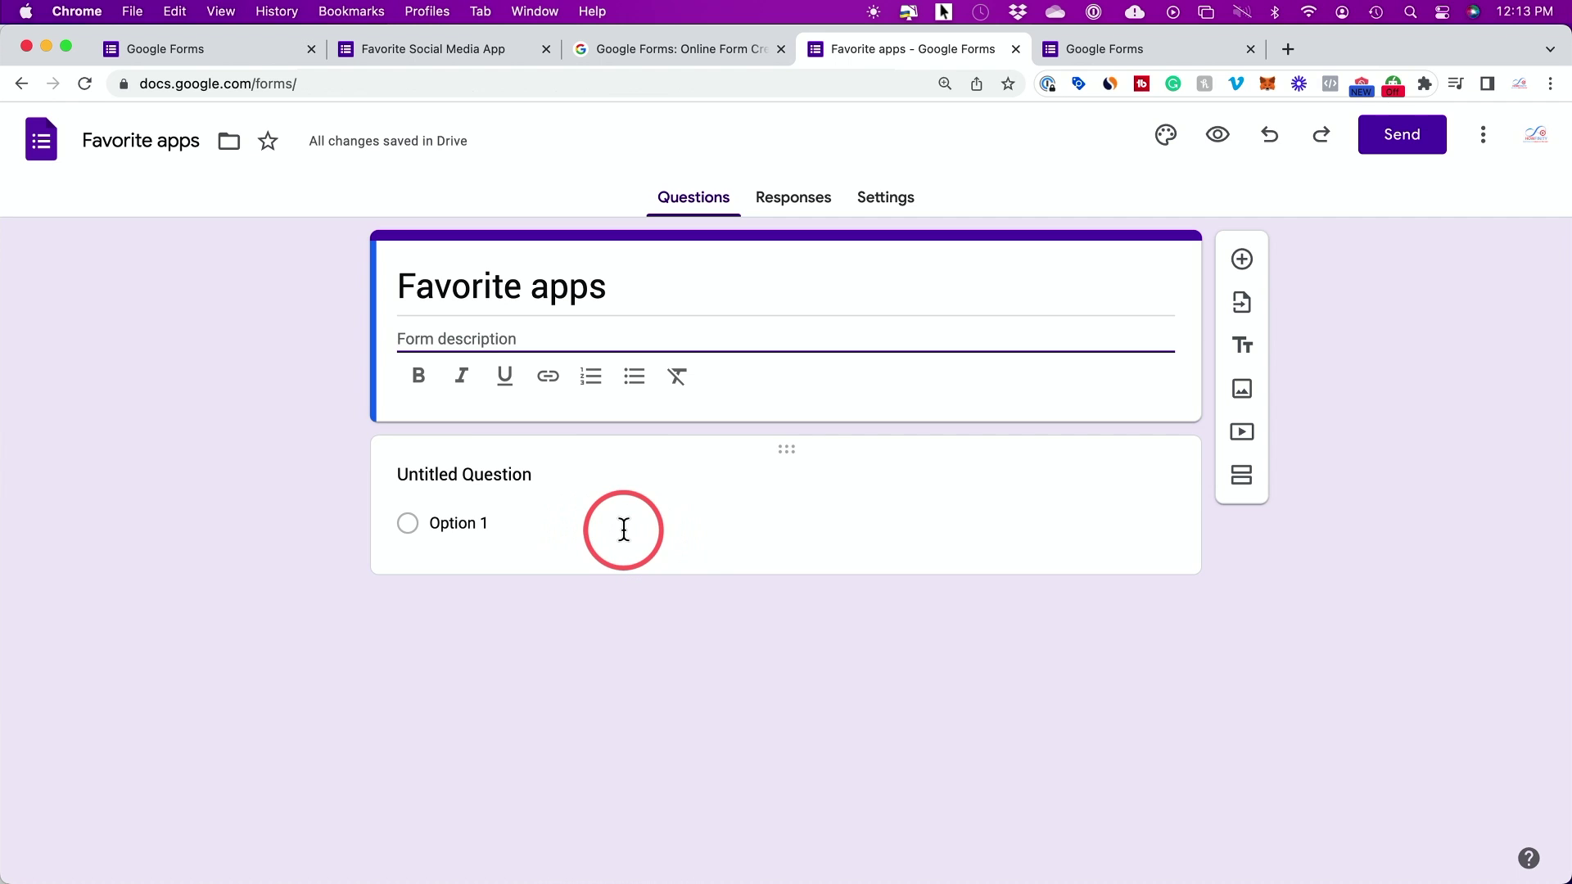
Step: Type the question 'What is your favorite Google app?' and try the Checkboxes and Short answer types
{"action": "left_click", "coordinate": [446, 475]}
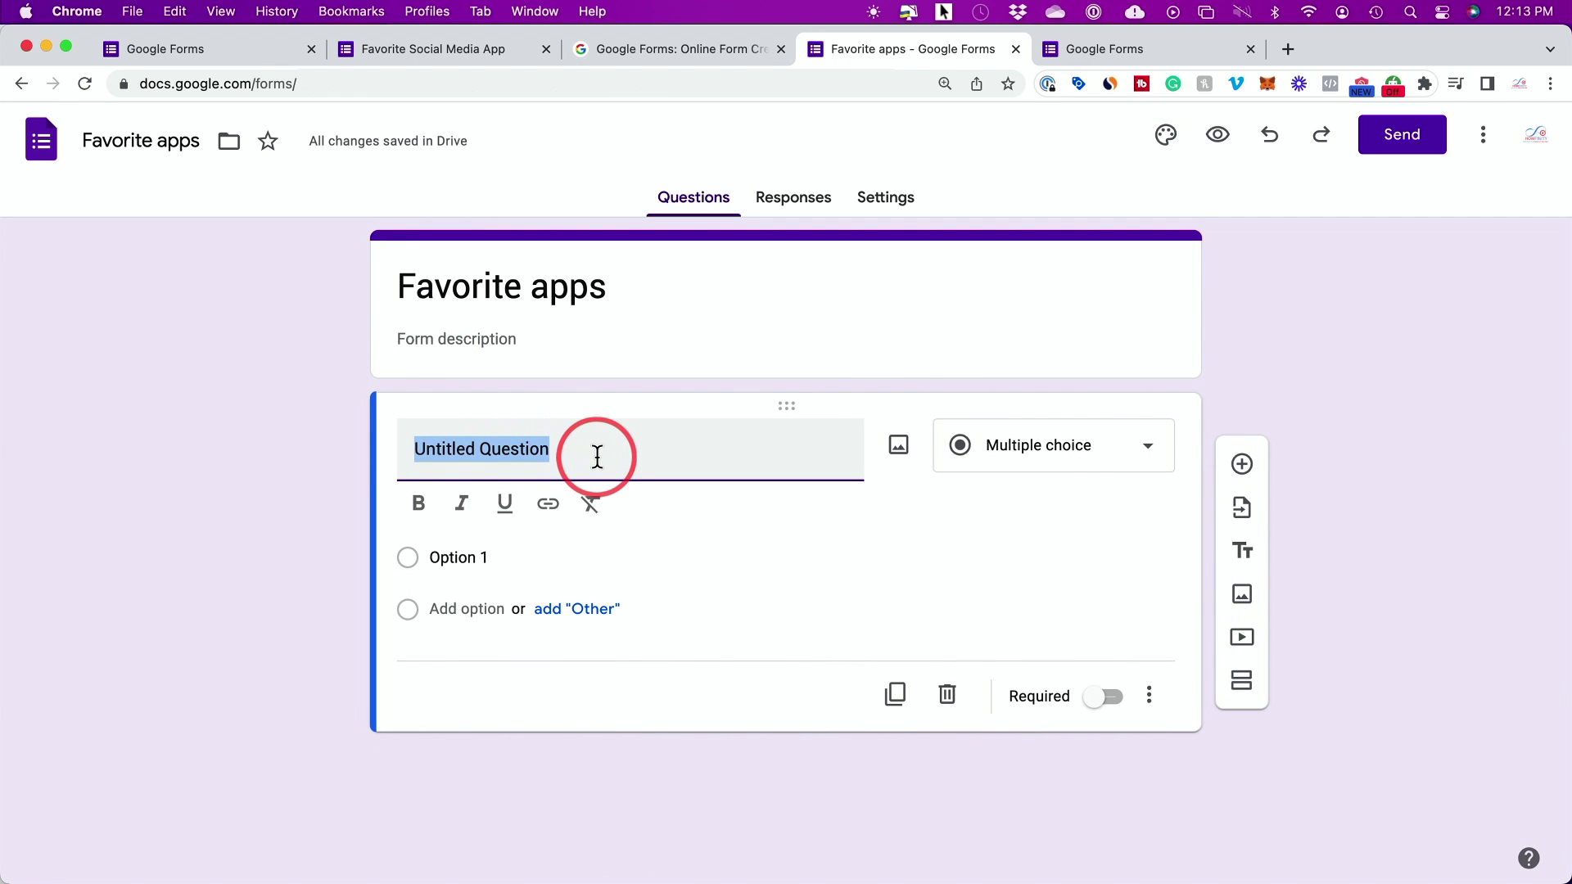
{"action": "type", "text": "What is your favorite Google app?"}
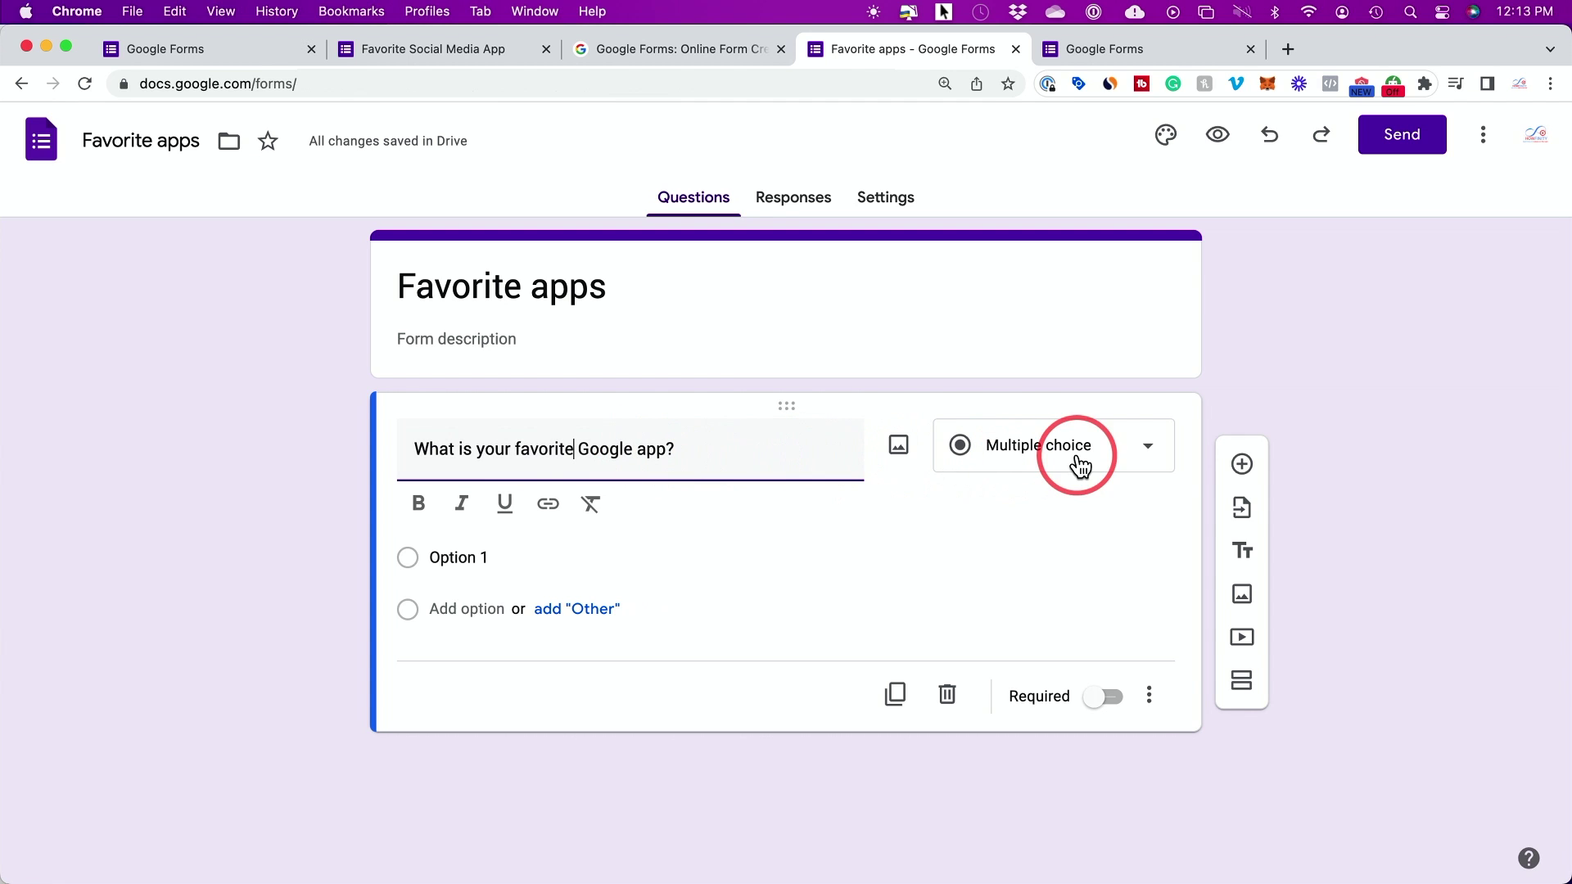
{"action": "left_click", "coordinate": [1023, 459]}
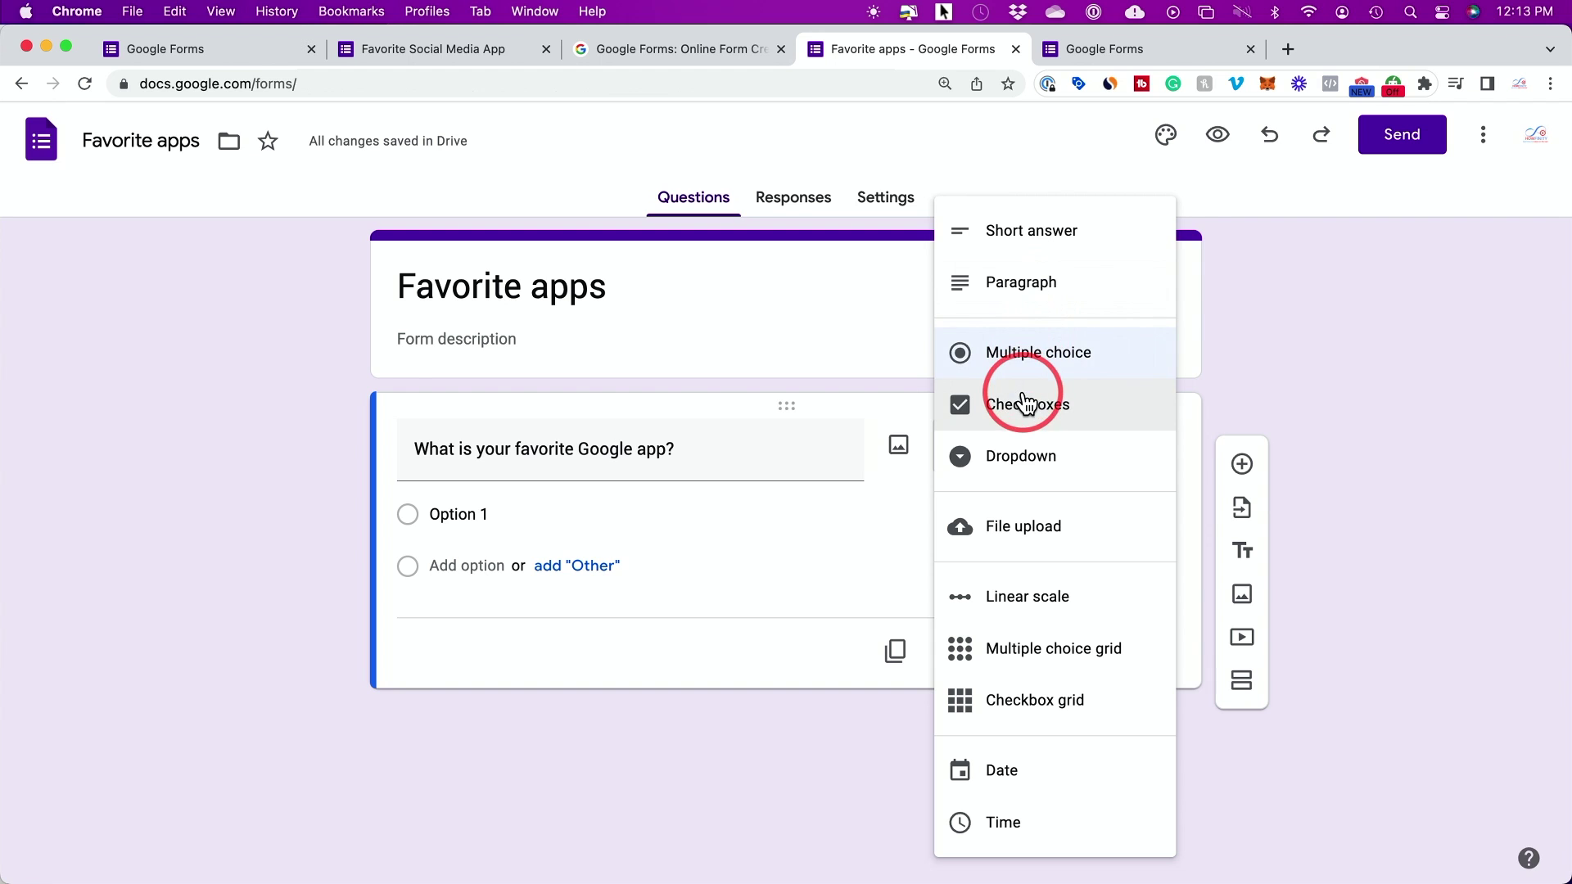
{"action": "left_click", "coordinate": [1002, 407]}
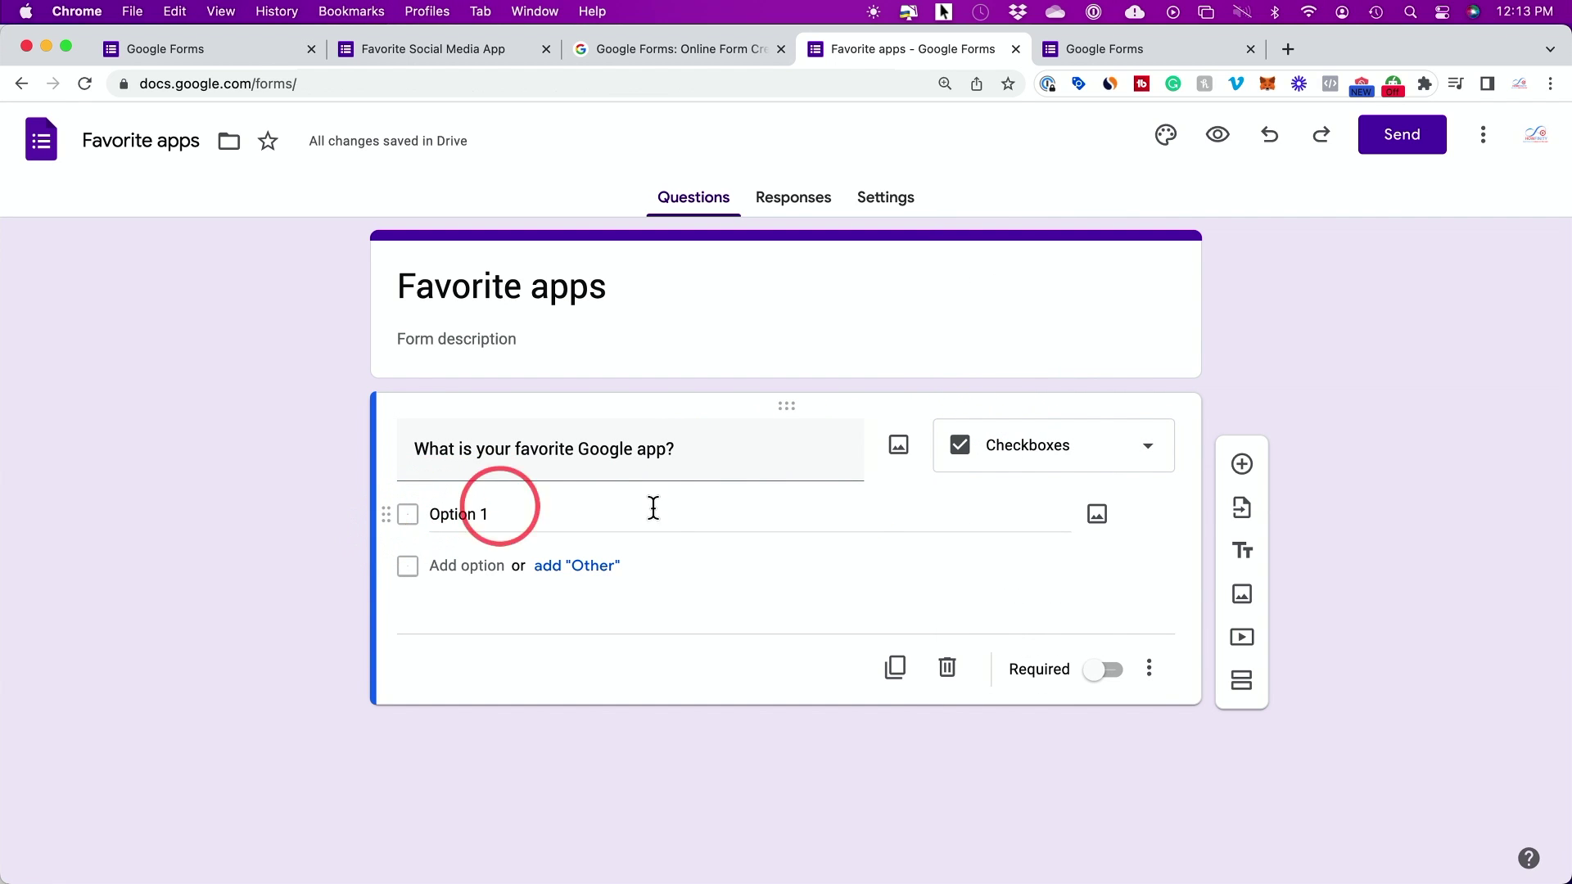
{"action": "left_click", "coordinate": [1028, 460]}
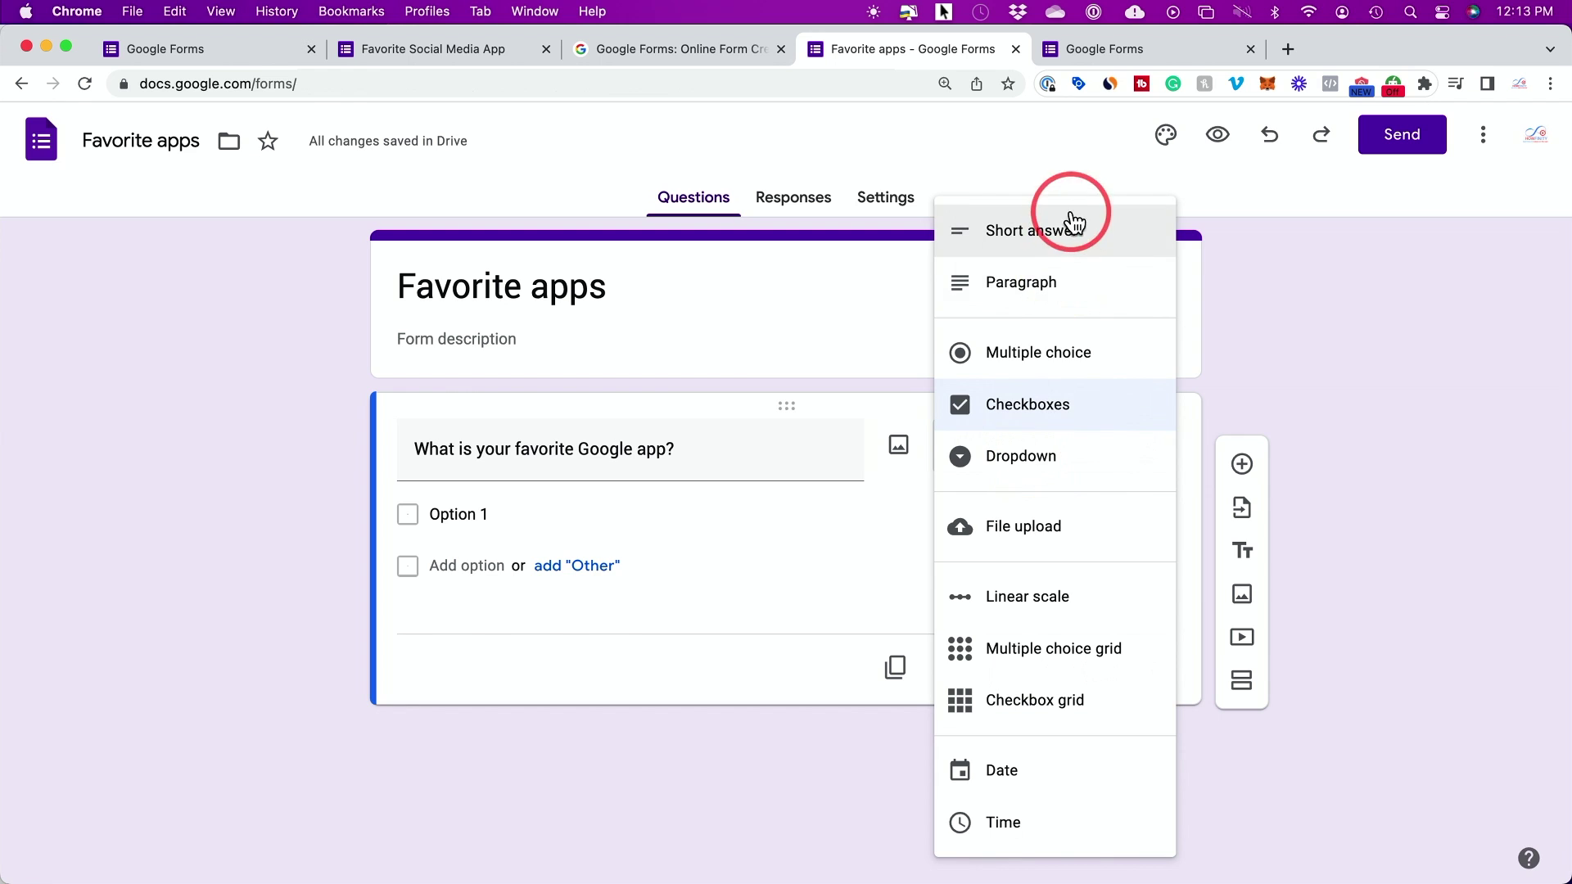
{"action": "left_click", "coordinate": [1054, 236]}
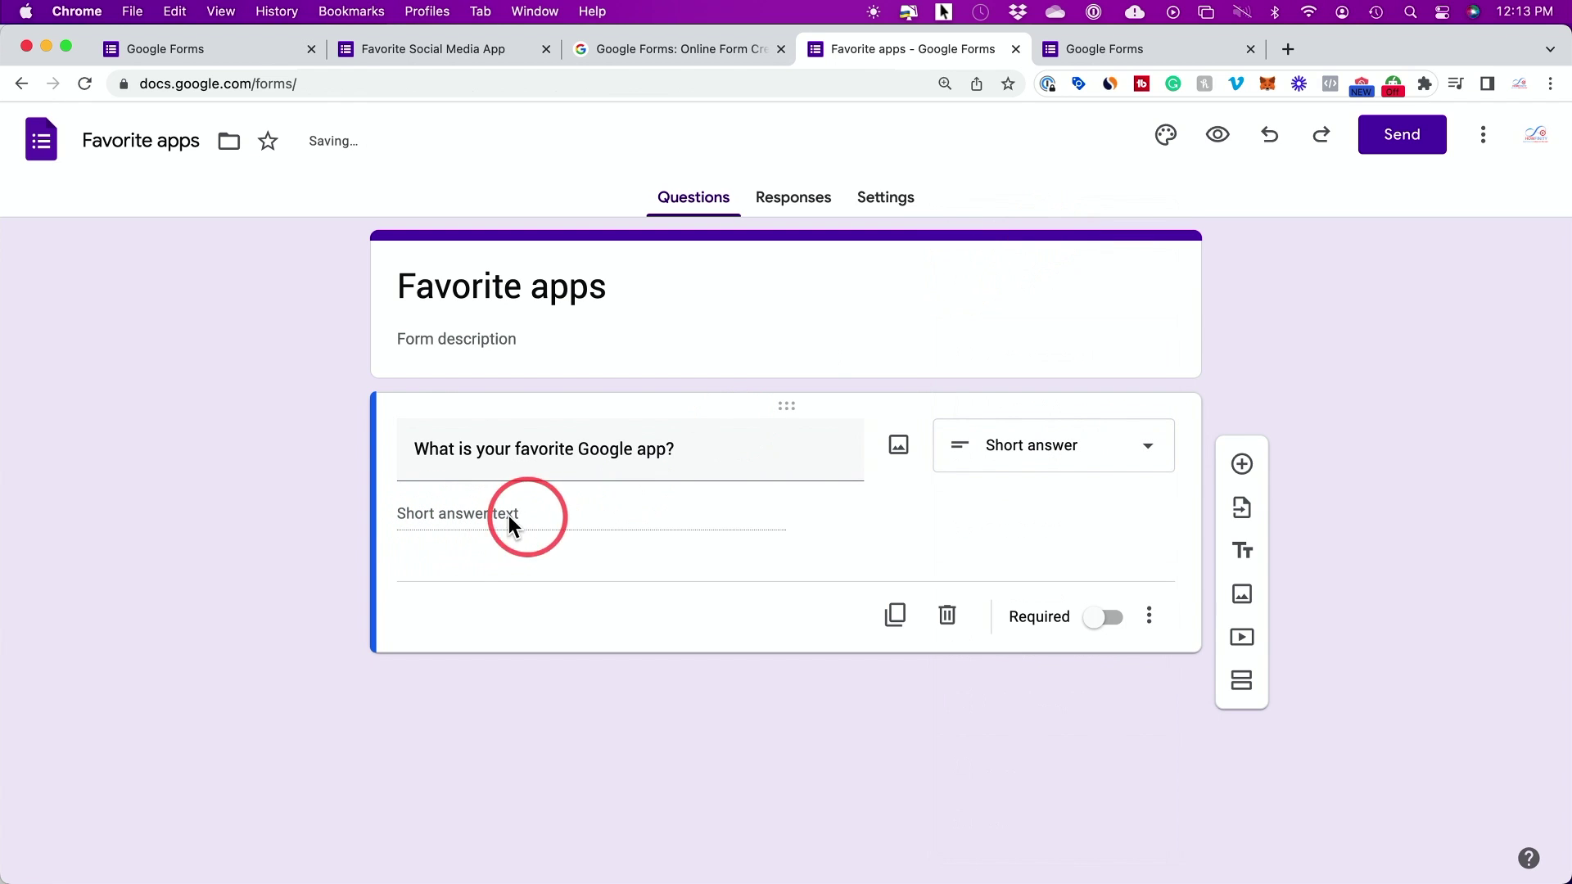
Step: Try the File upload type, then switch the question back to Multiple choice
{"action": "left_click", "coordinate": [1107, 461]}
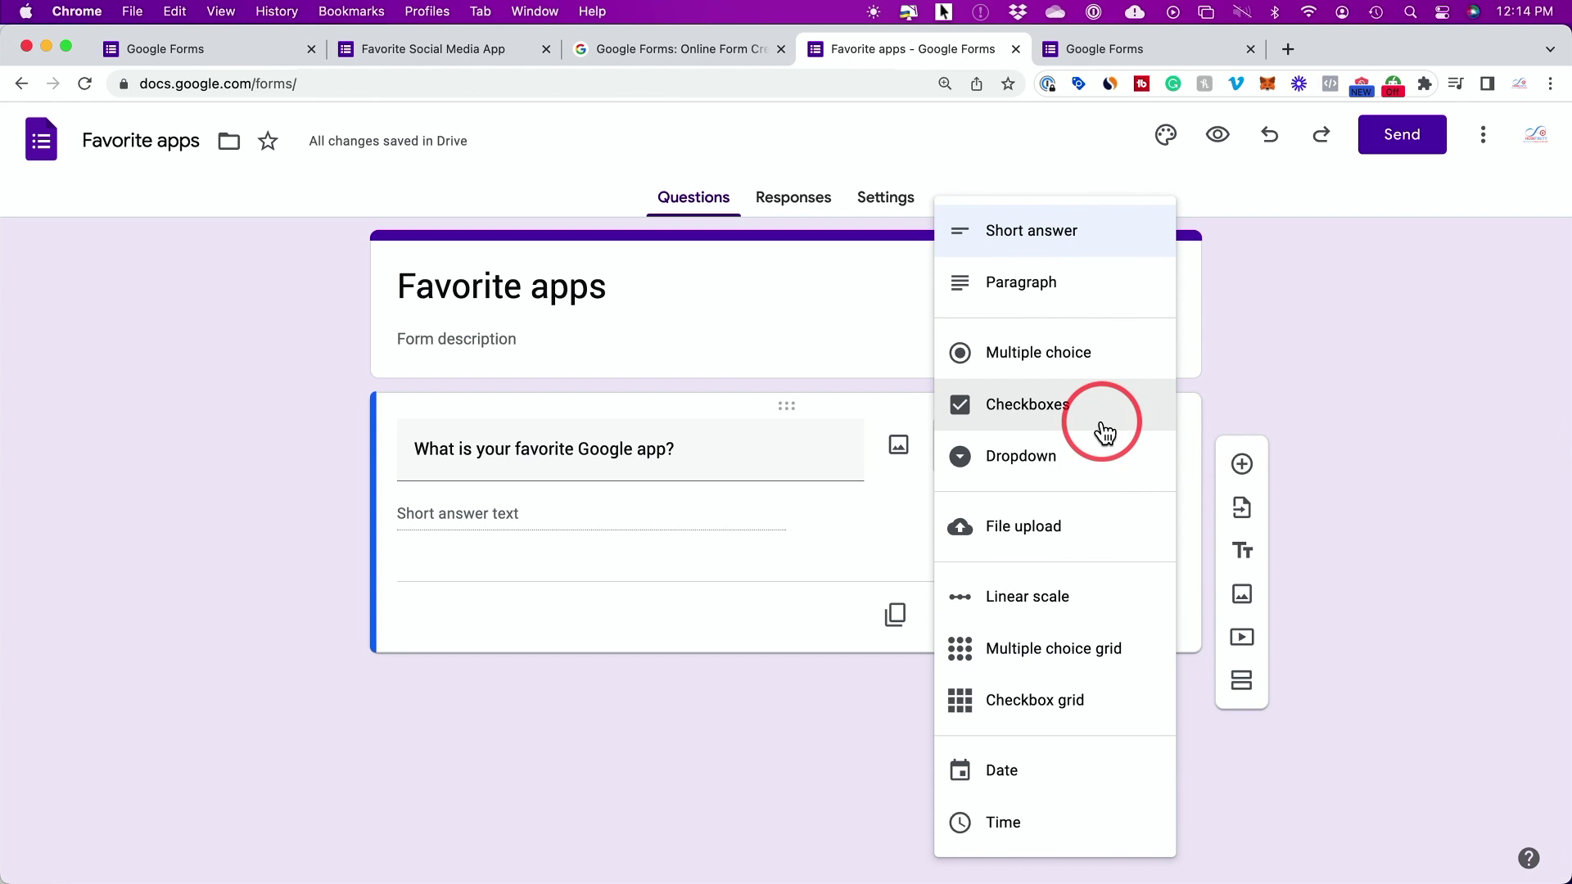
{"action": "left_click", "coordinate": [1012, 532]}
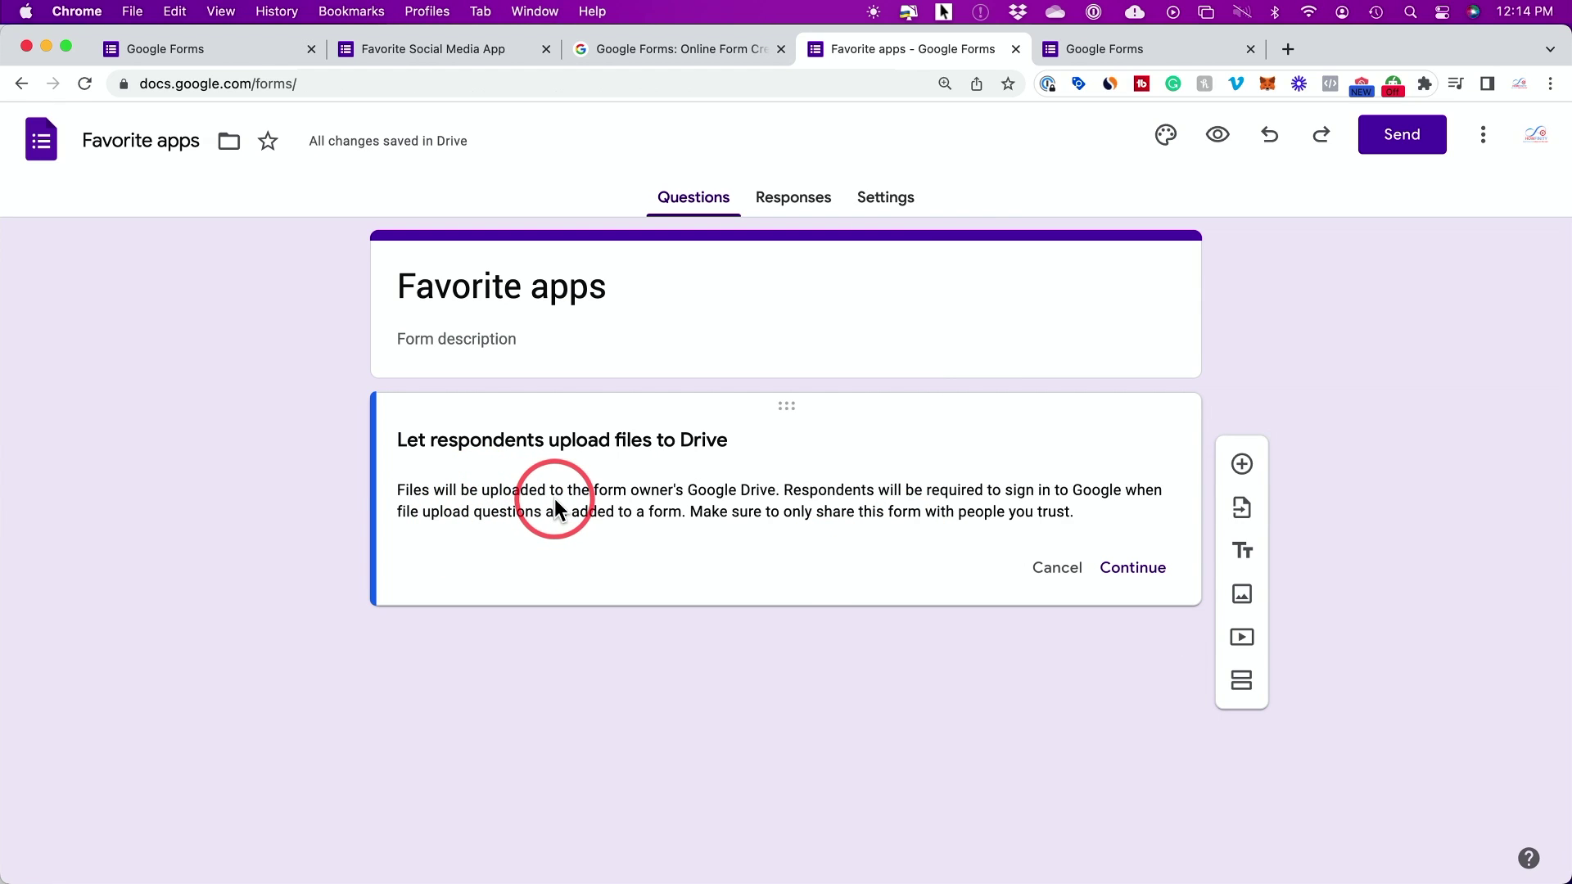
{"action": "left_click", "coordinate": [1131, 567]}
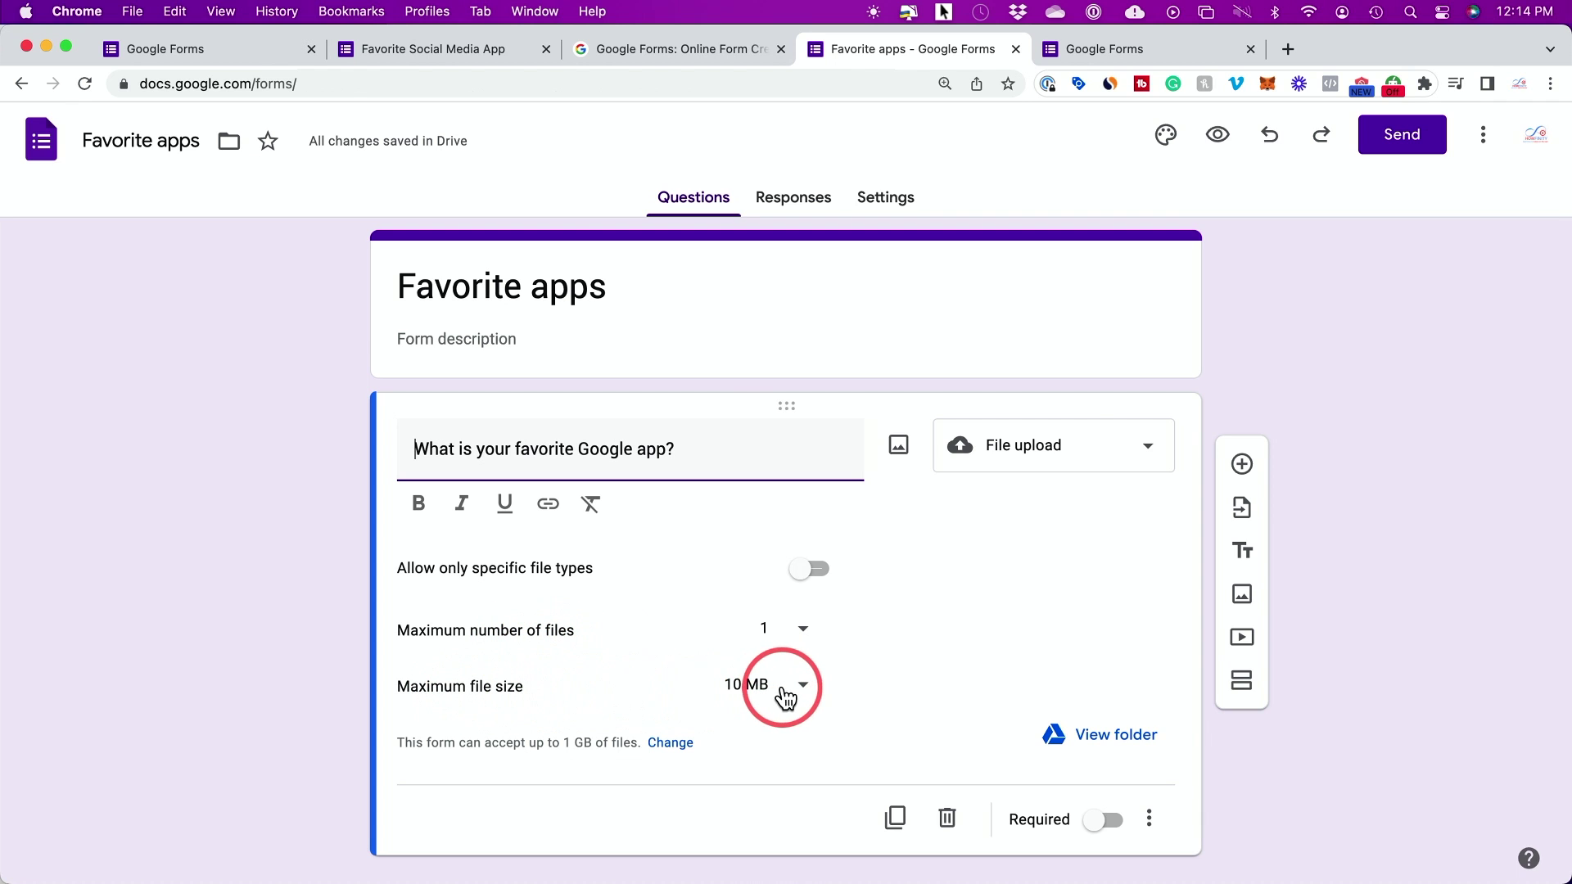
{"action": "left_click", "coordinate": [1000, 467]}
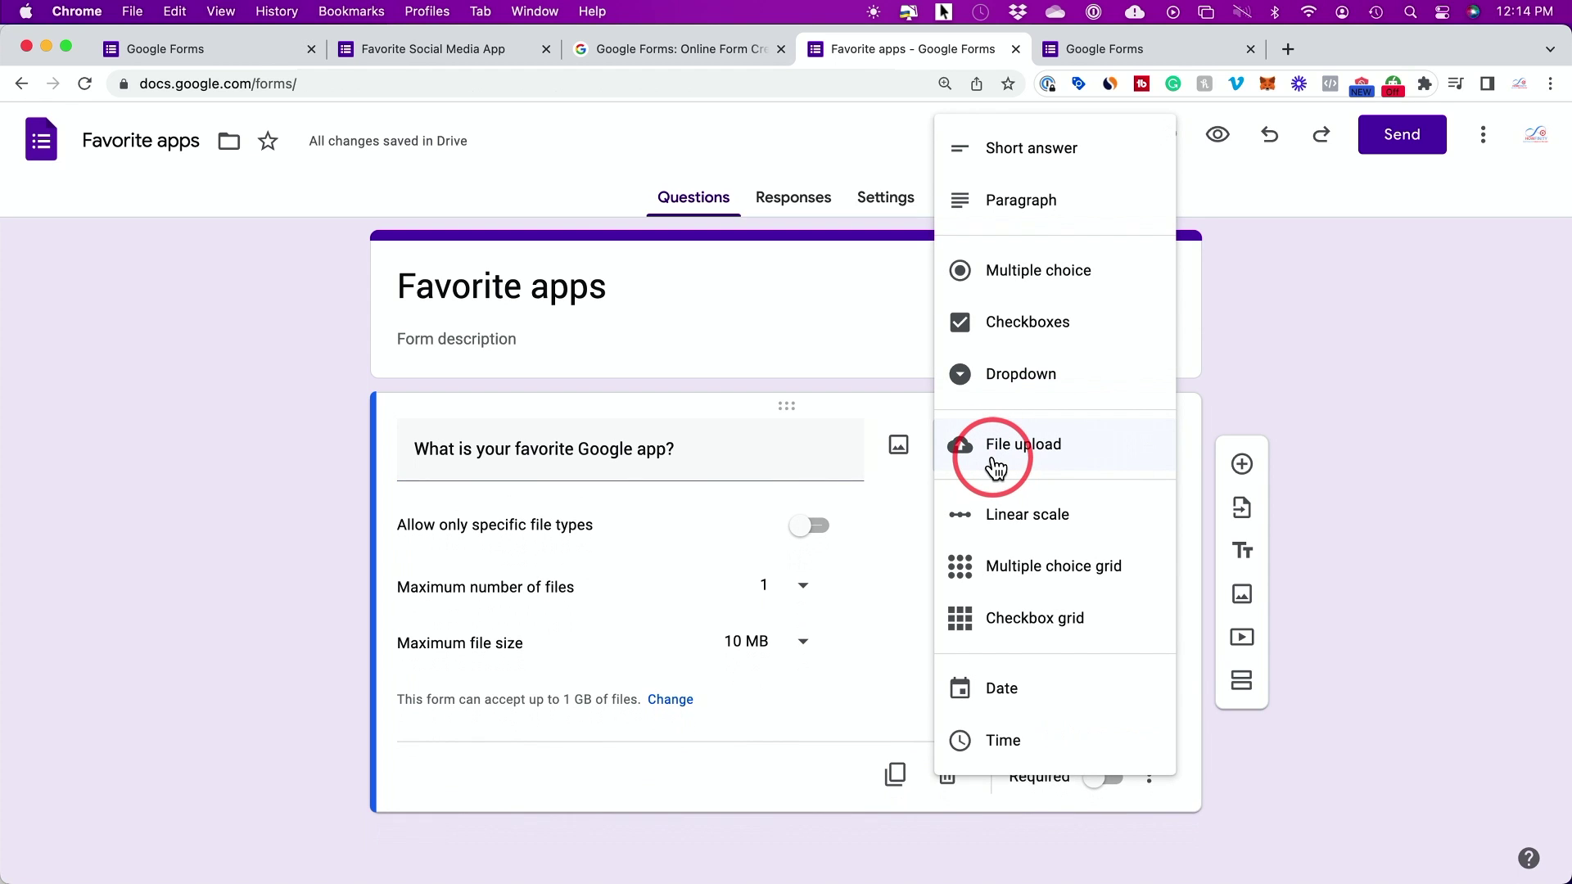
{"action": "left_click", "coordinate": [1045, 278]}
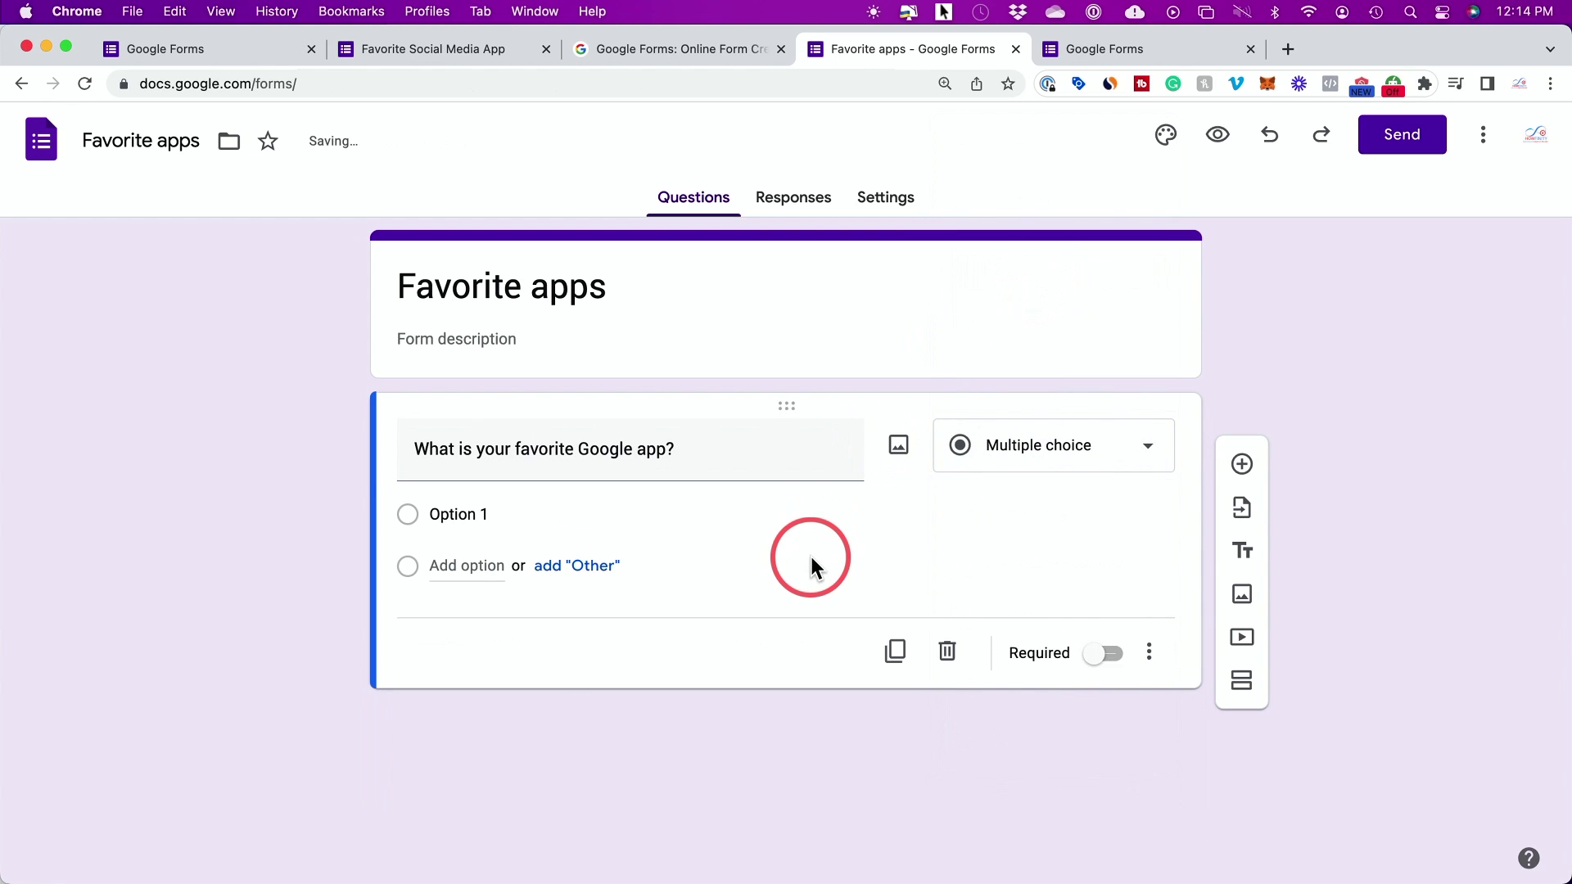
{"action": "left_click", "coordinate": [490, 514]}
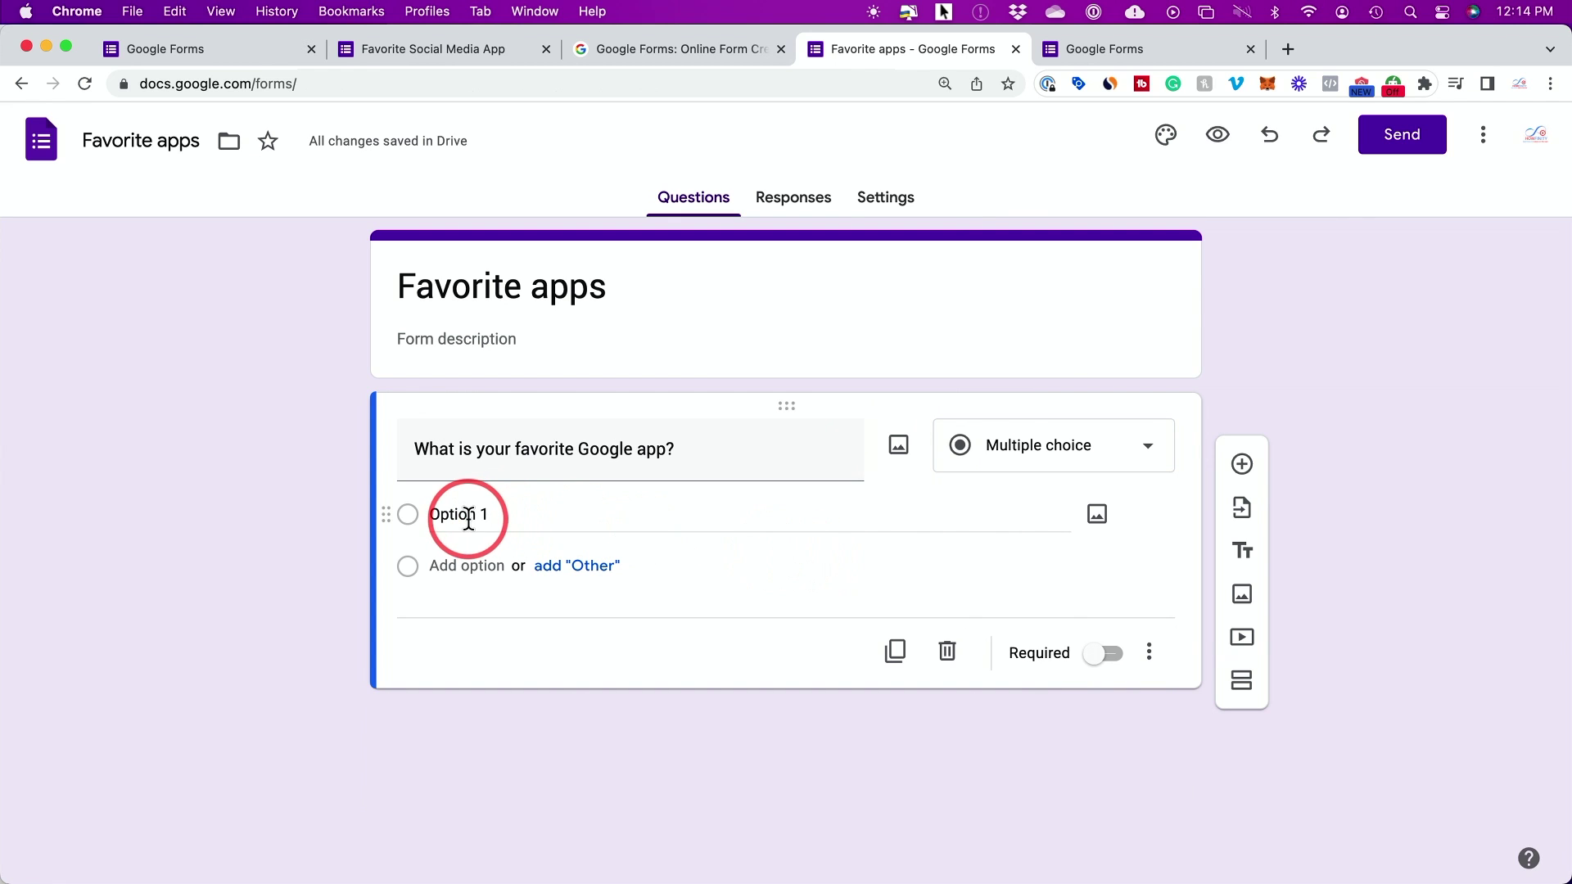
Step: Fill in the answer options Google docs, Google sheets and Google forms
{"action": "left_click", "coordinate": [455, 514]}
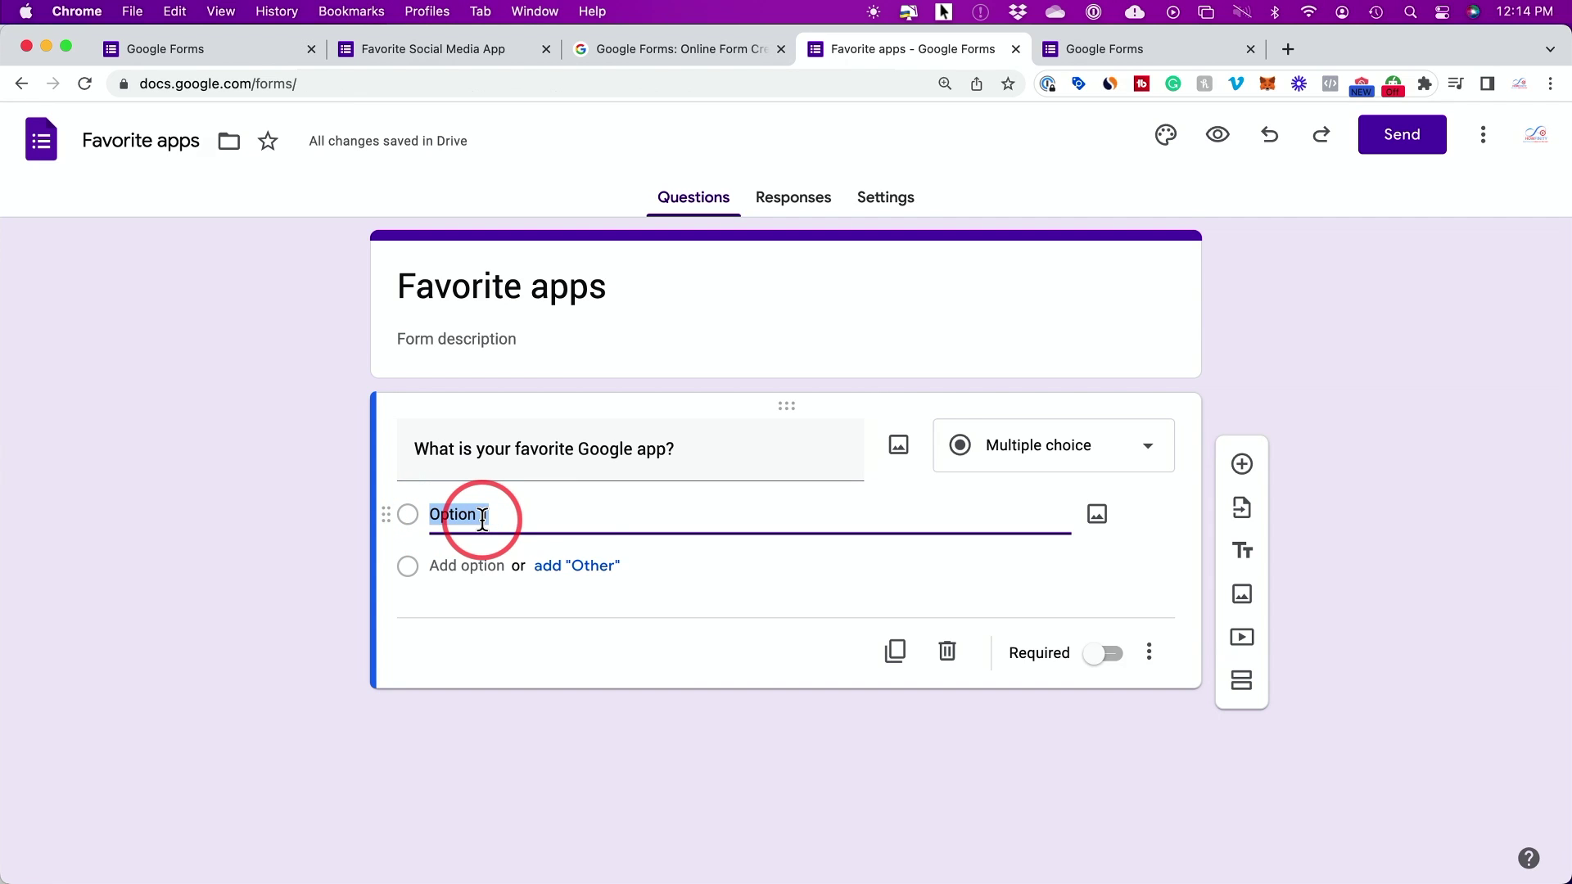
{"action": "type", "text": "Google docs"}
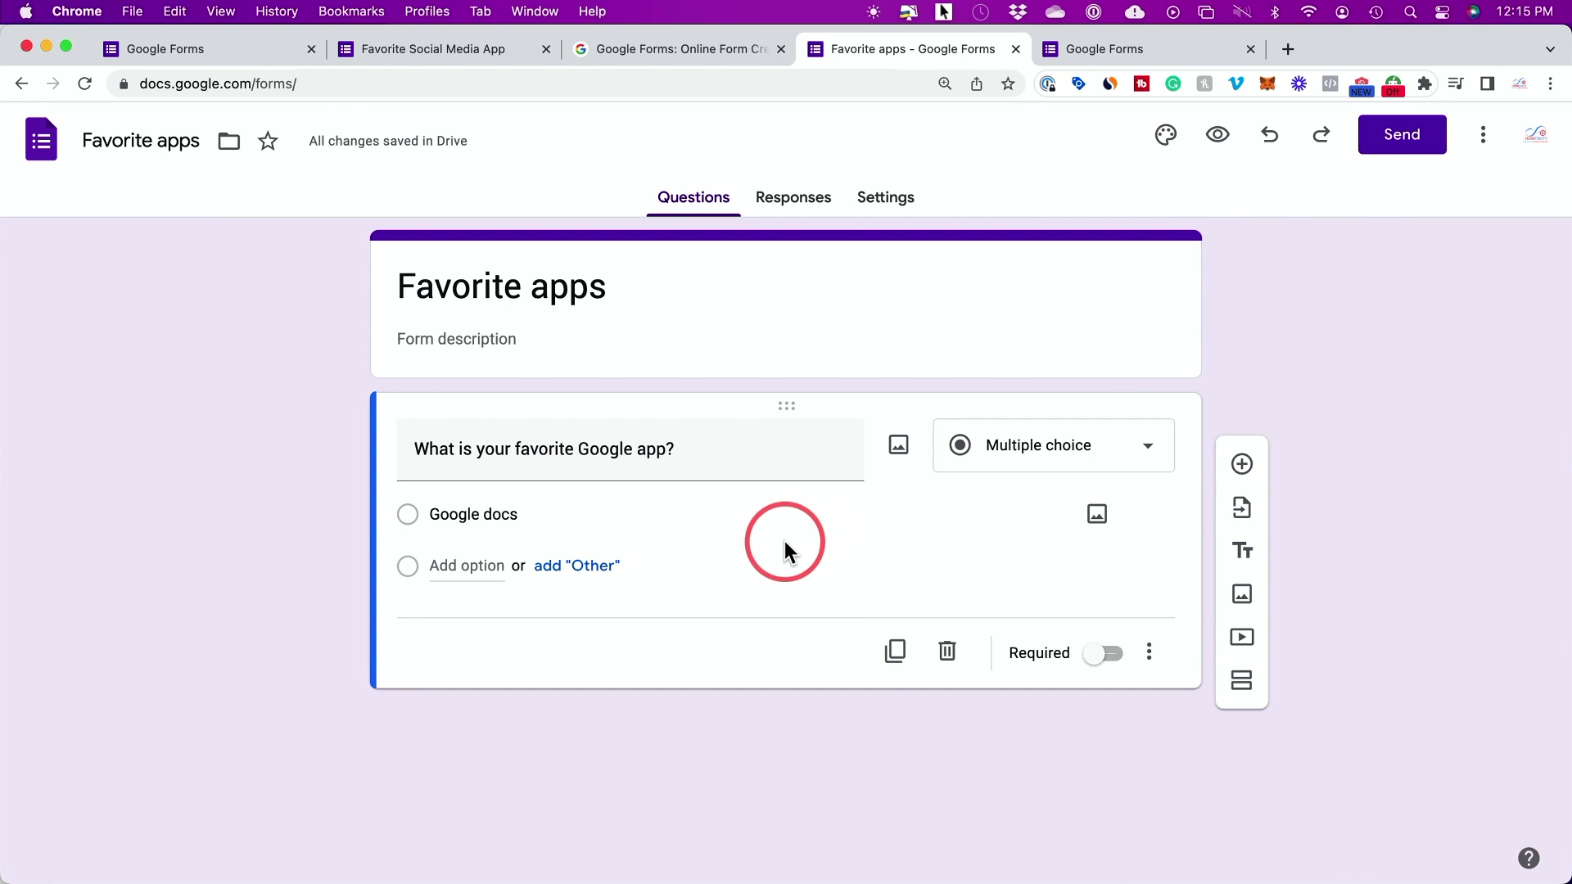
{"action": "left_click", "coordinate": [482, 566]}
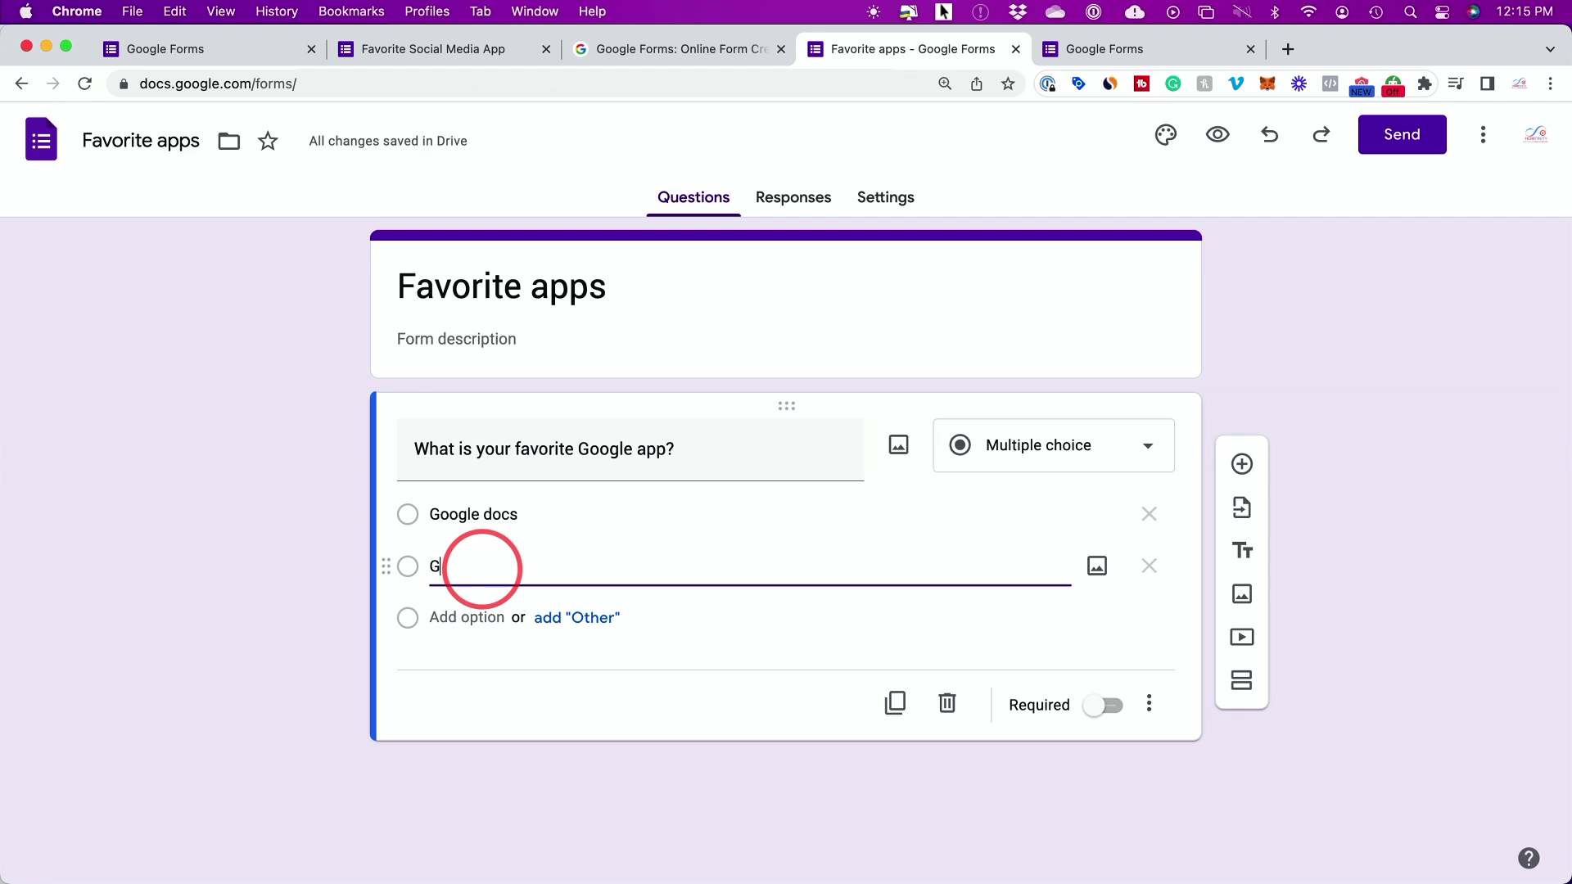
{"action": "type", "text": "oogle she"}
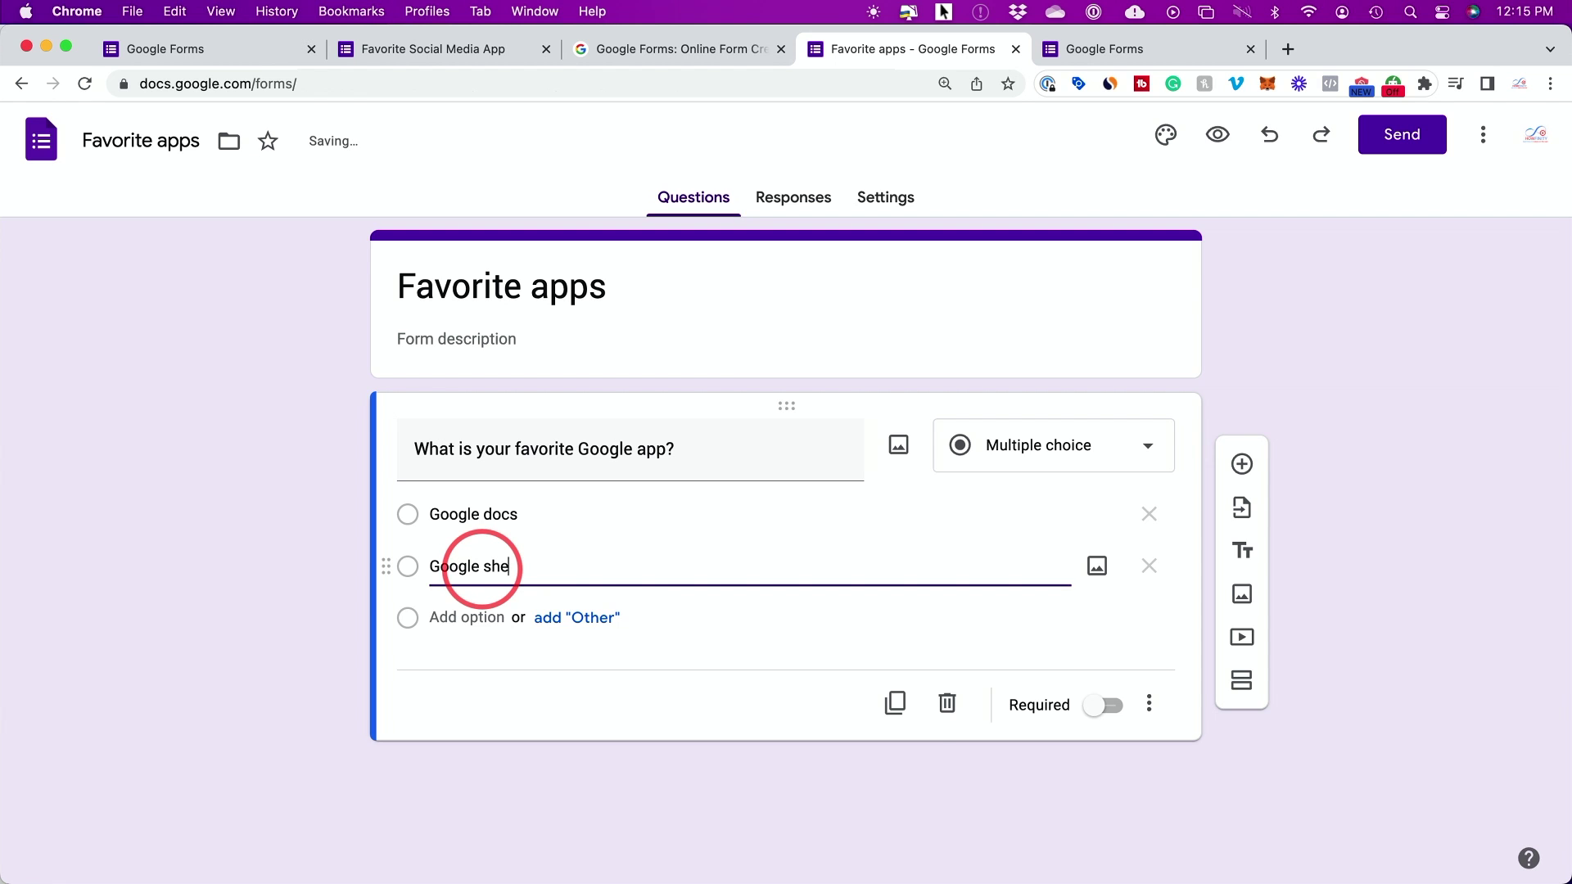
{"action": "type", "text": "ets"}
{"action": "key", "text": "Return"}
{"action": "type", "text": "Google forms"}
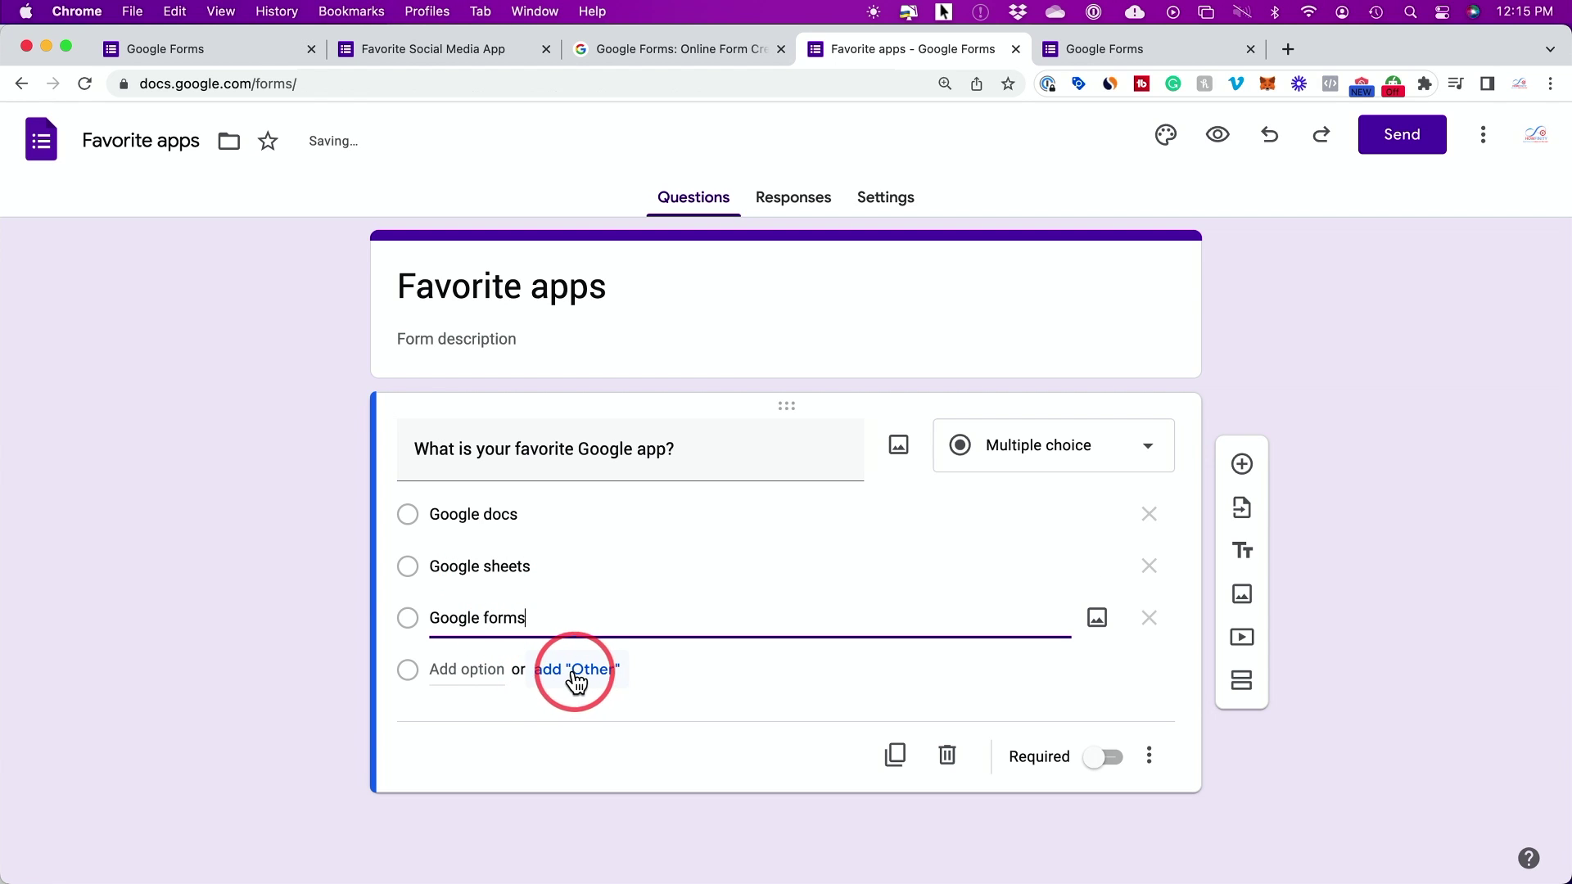
Step: Add and then remove an Other choice, and mark the question Required
{"action": "left_click", "coordinate": [580, 675]}
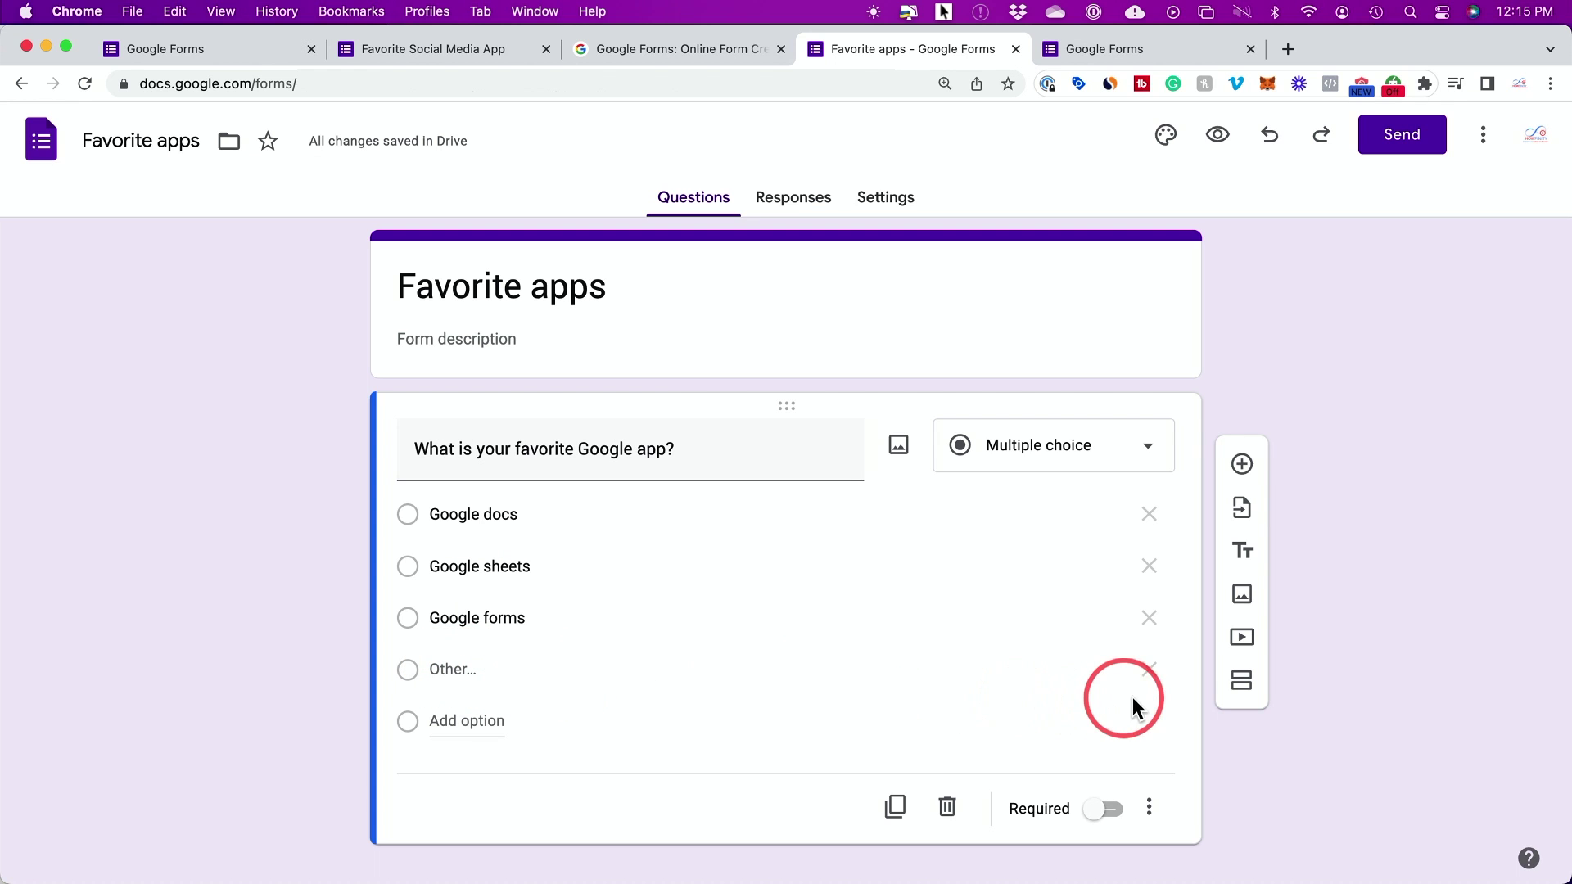
{"action": "left_click", "coordinate": [1147, 671]}
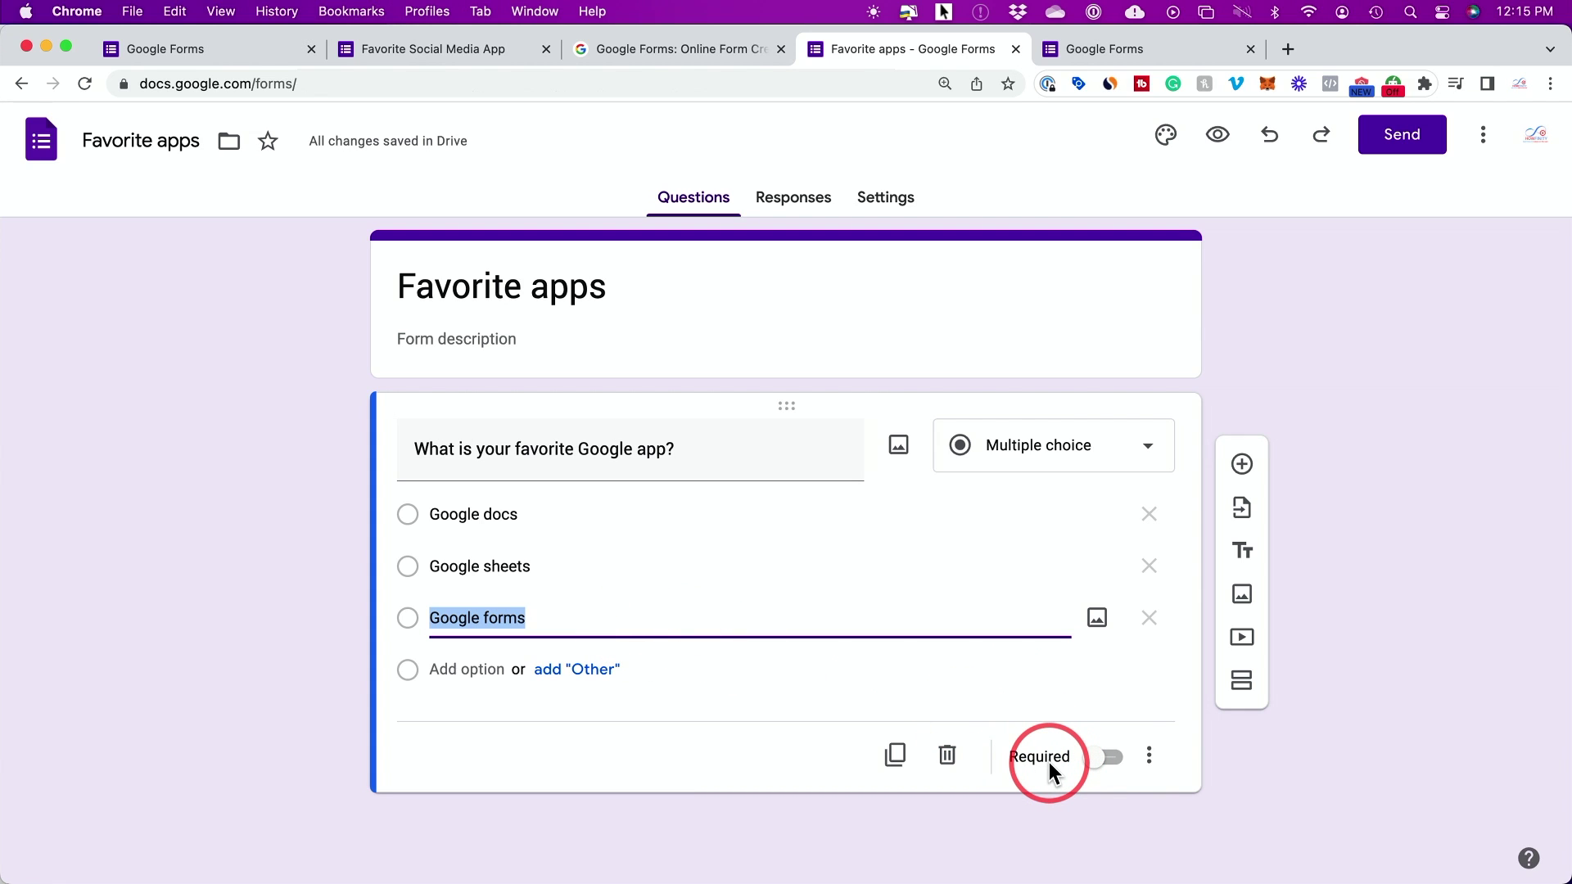
{"action": "left_click", "coordinate": [1110, 759]}
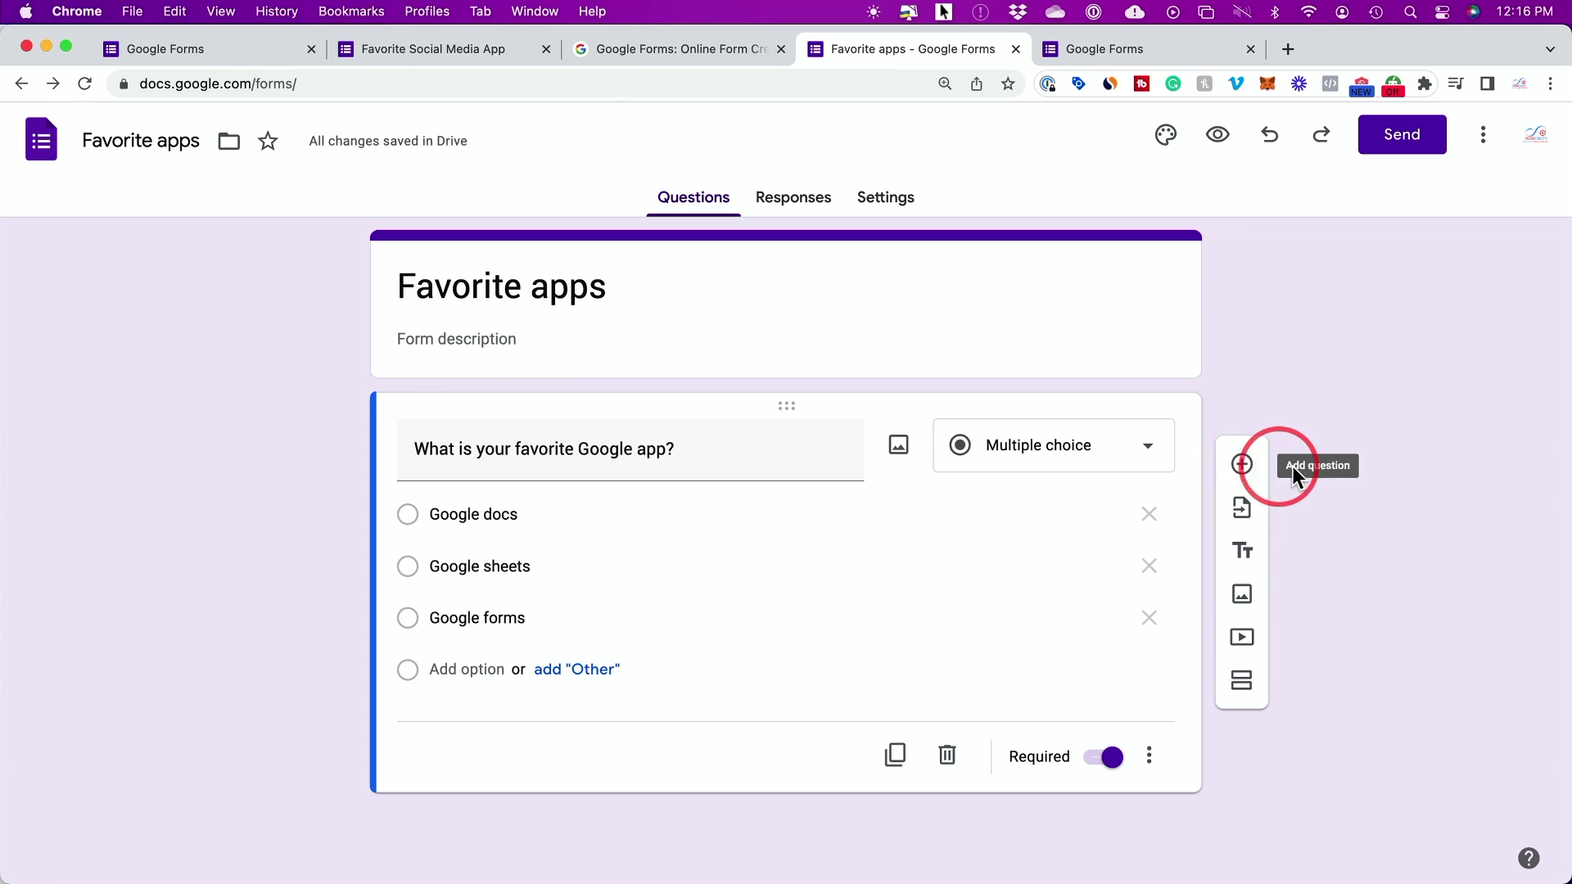
Step: Import the 'What's your favorite social media app?' question from the Favorite Social Media App form
{"action": "left_click", "coordinate": [1242, 507]}
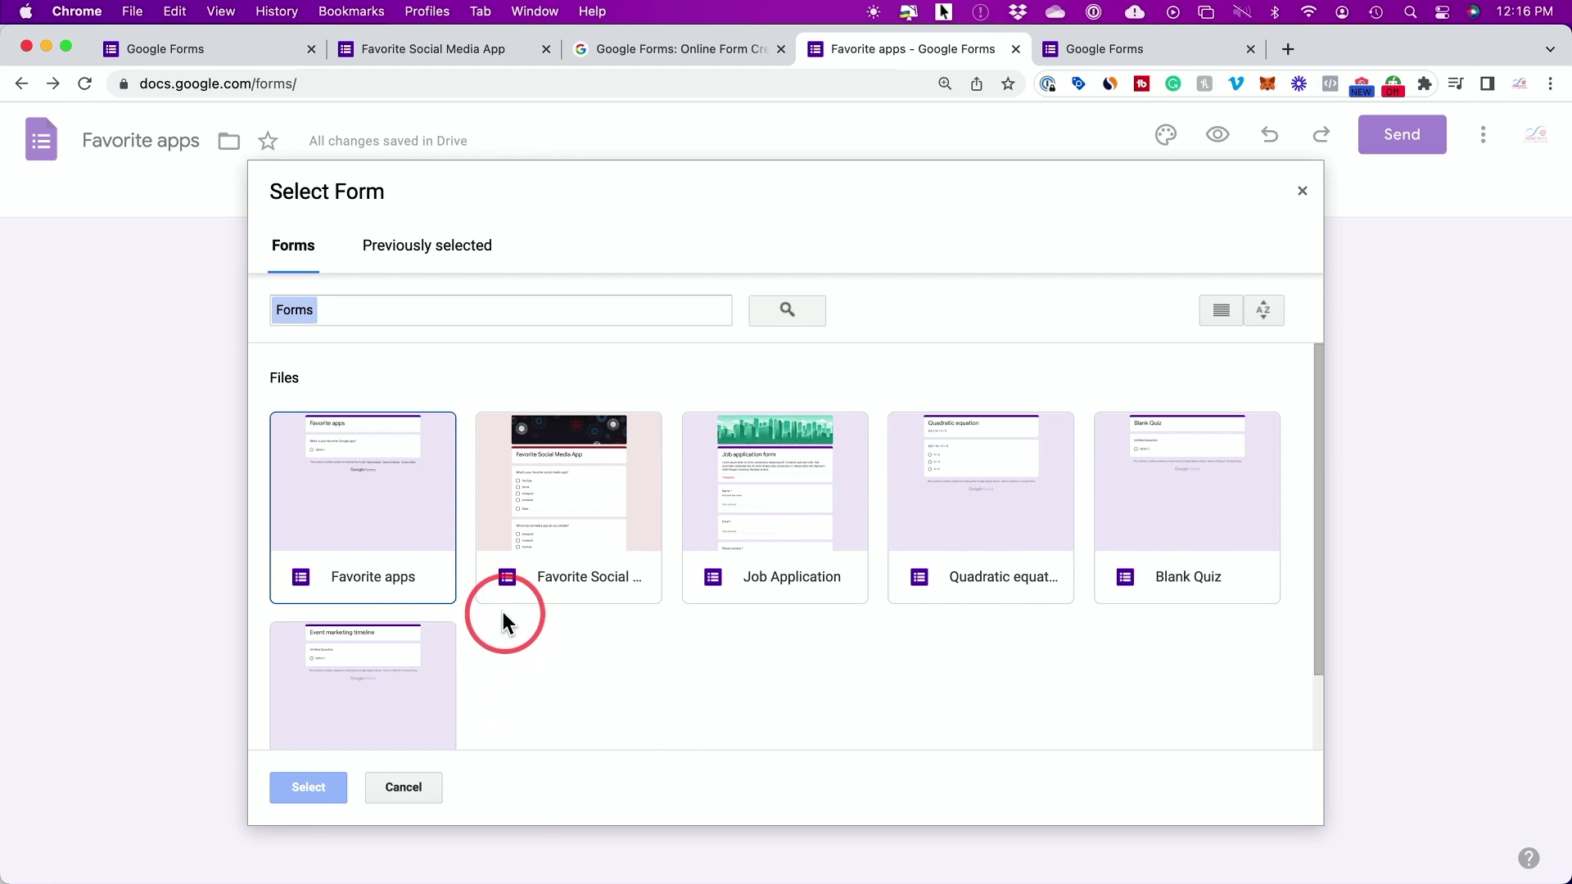
{"action": "left_click", "coordinate": [580, 501]}
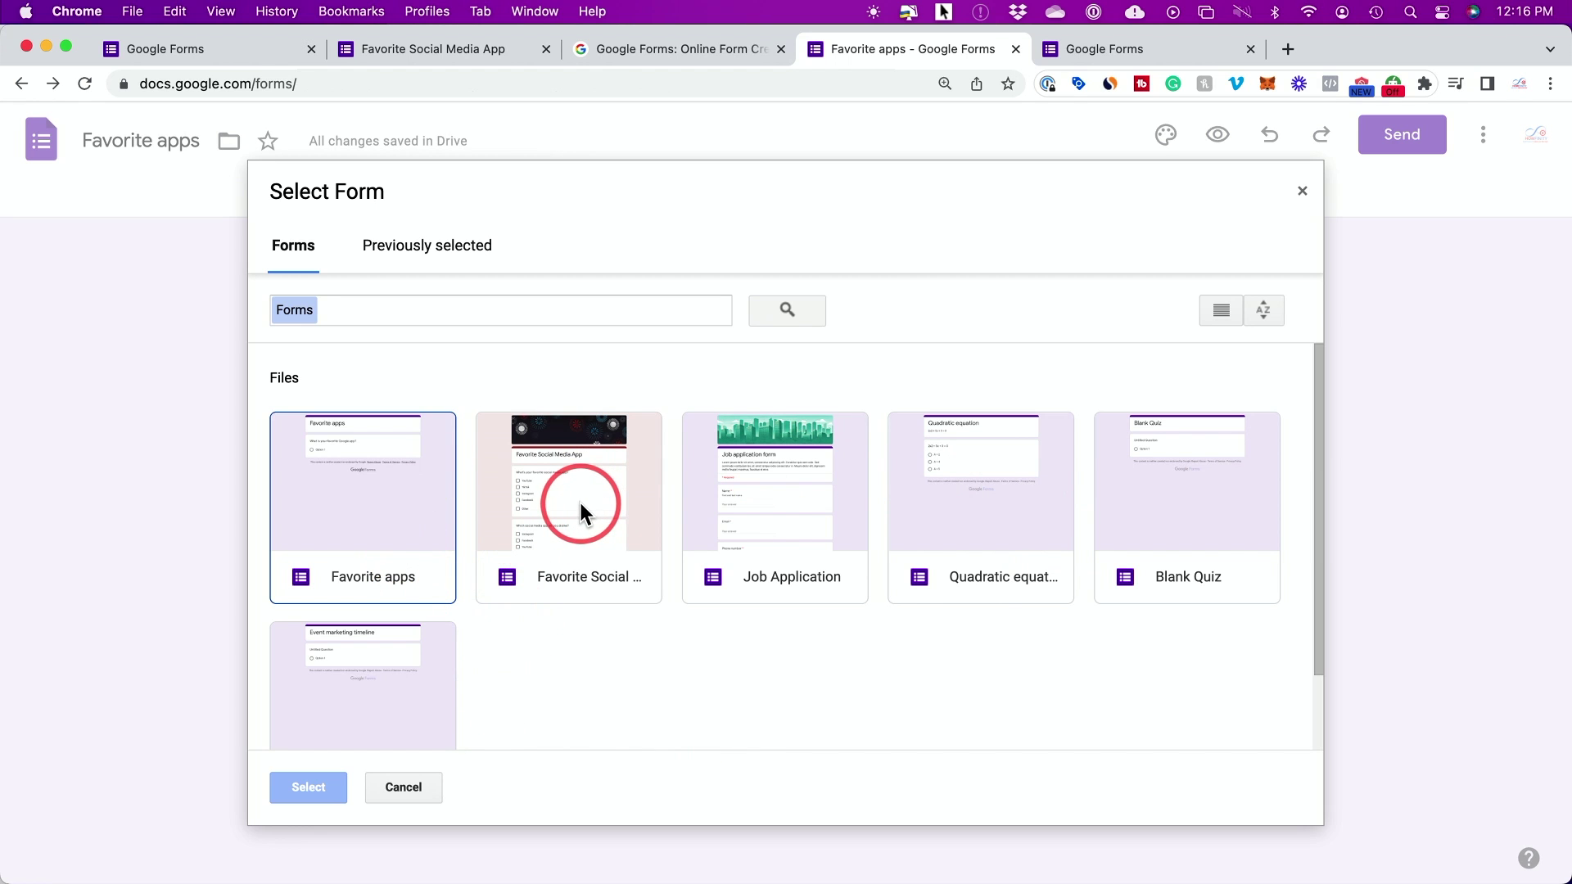
{"action": "left_click", "coordinate": [328, 786]}
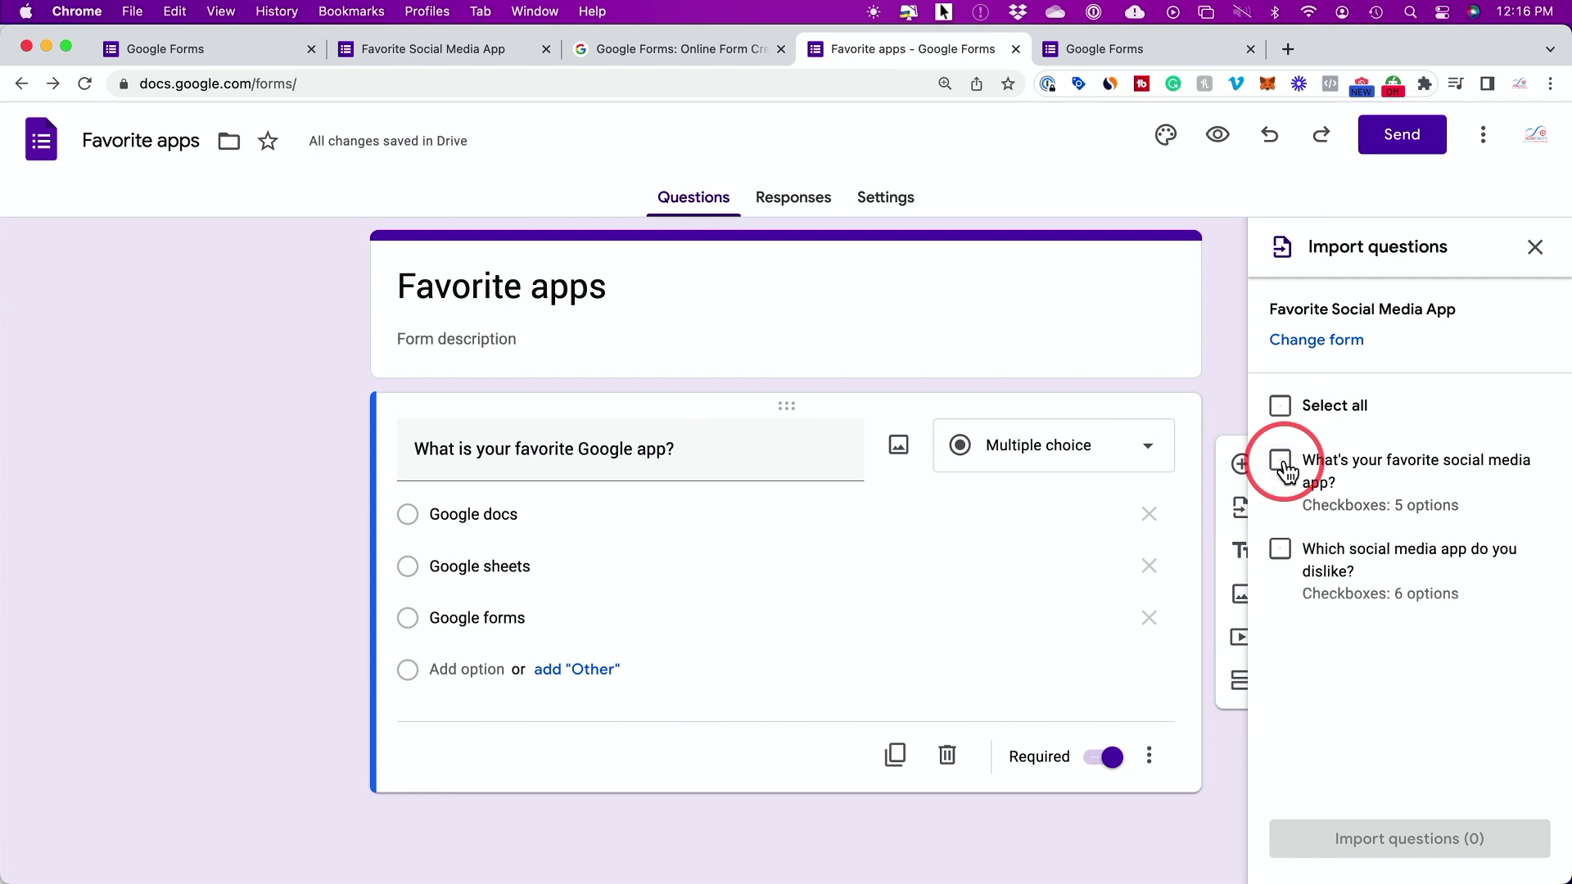
{"action": "left_click", "coordinate": [1282, 464]}
{"action": "left_click", "coordinate": [1337, 843]}
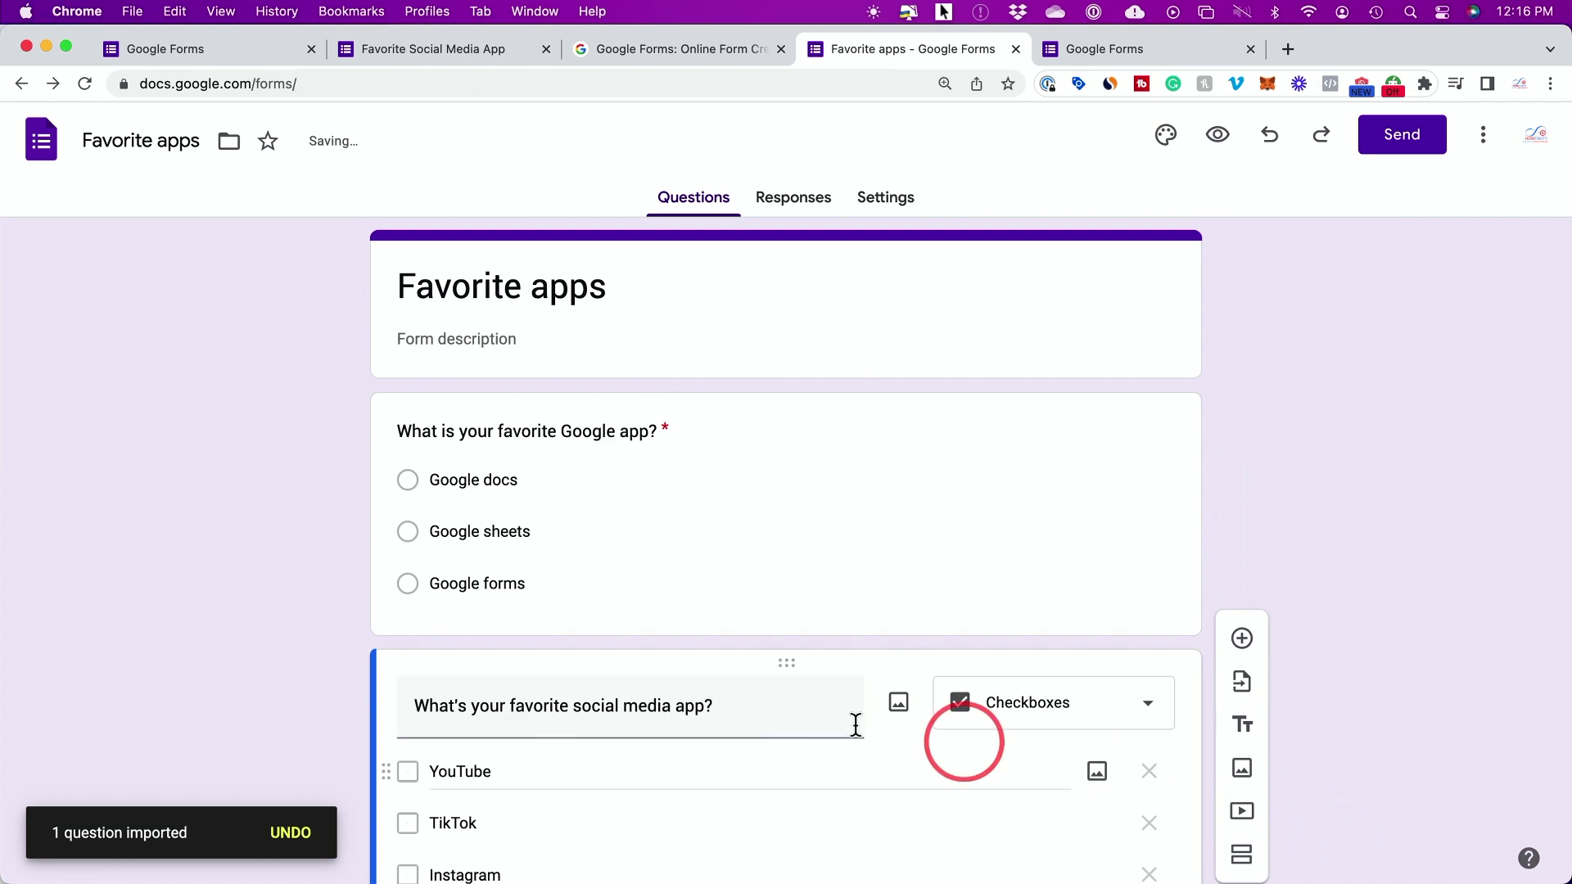
Step: Add a title and description block, then delete it again
{"action": "scroll", "coordinate": [855, 725], "scroll_direction": "down", "scroll_amount": 2}
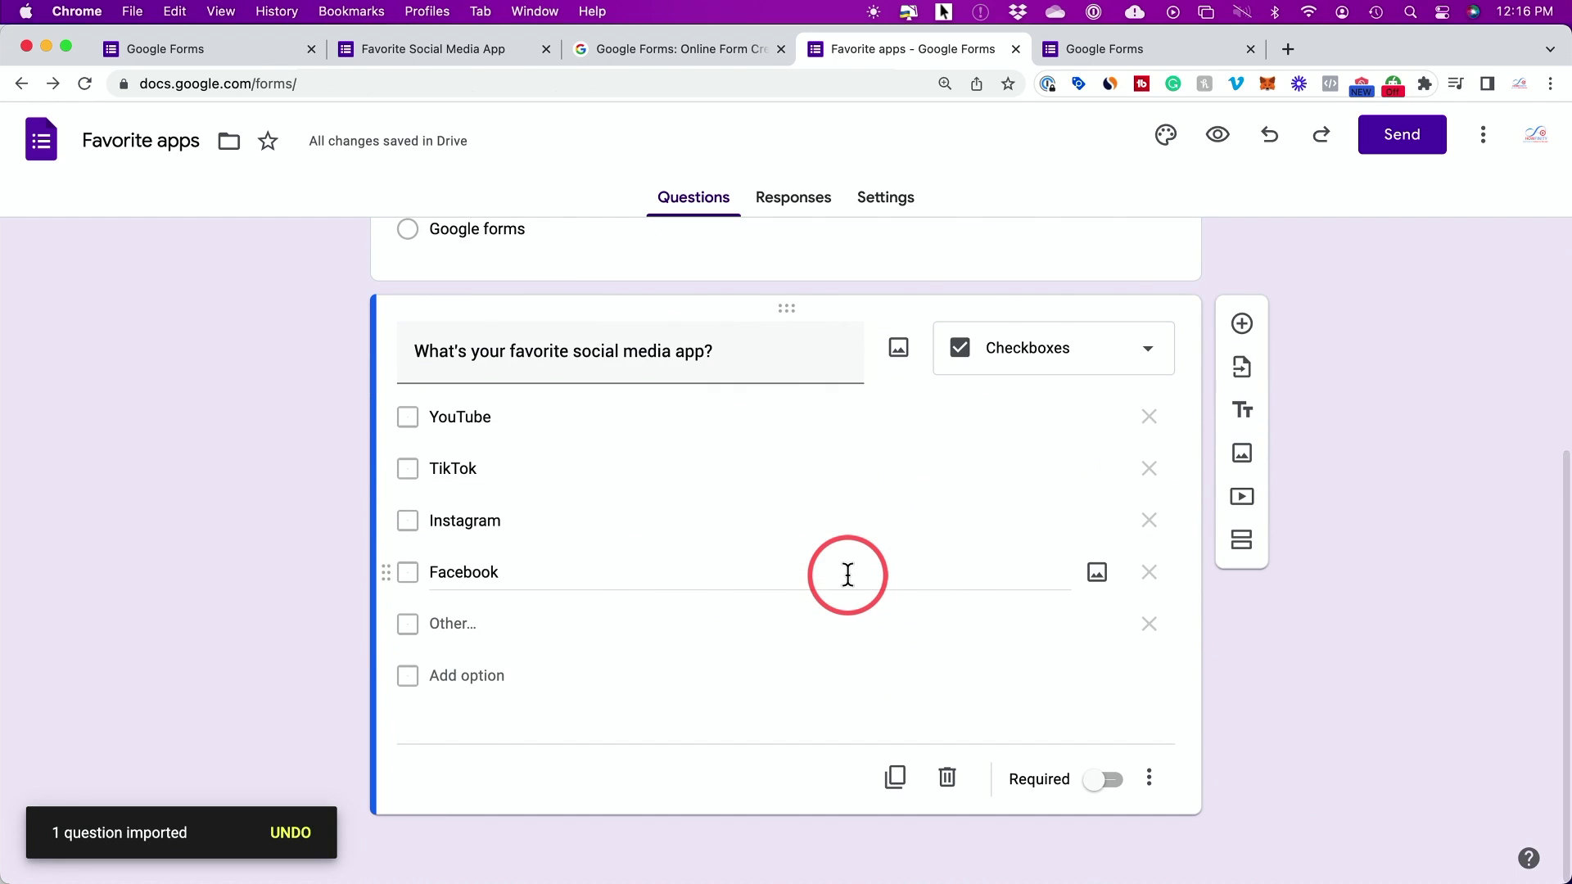
{"action": "left_click", "coordinate": [1242, 410]}
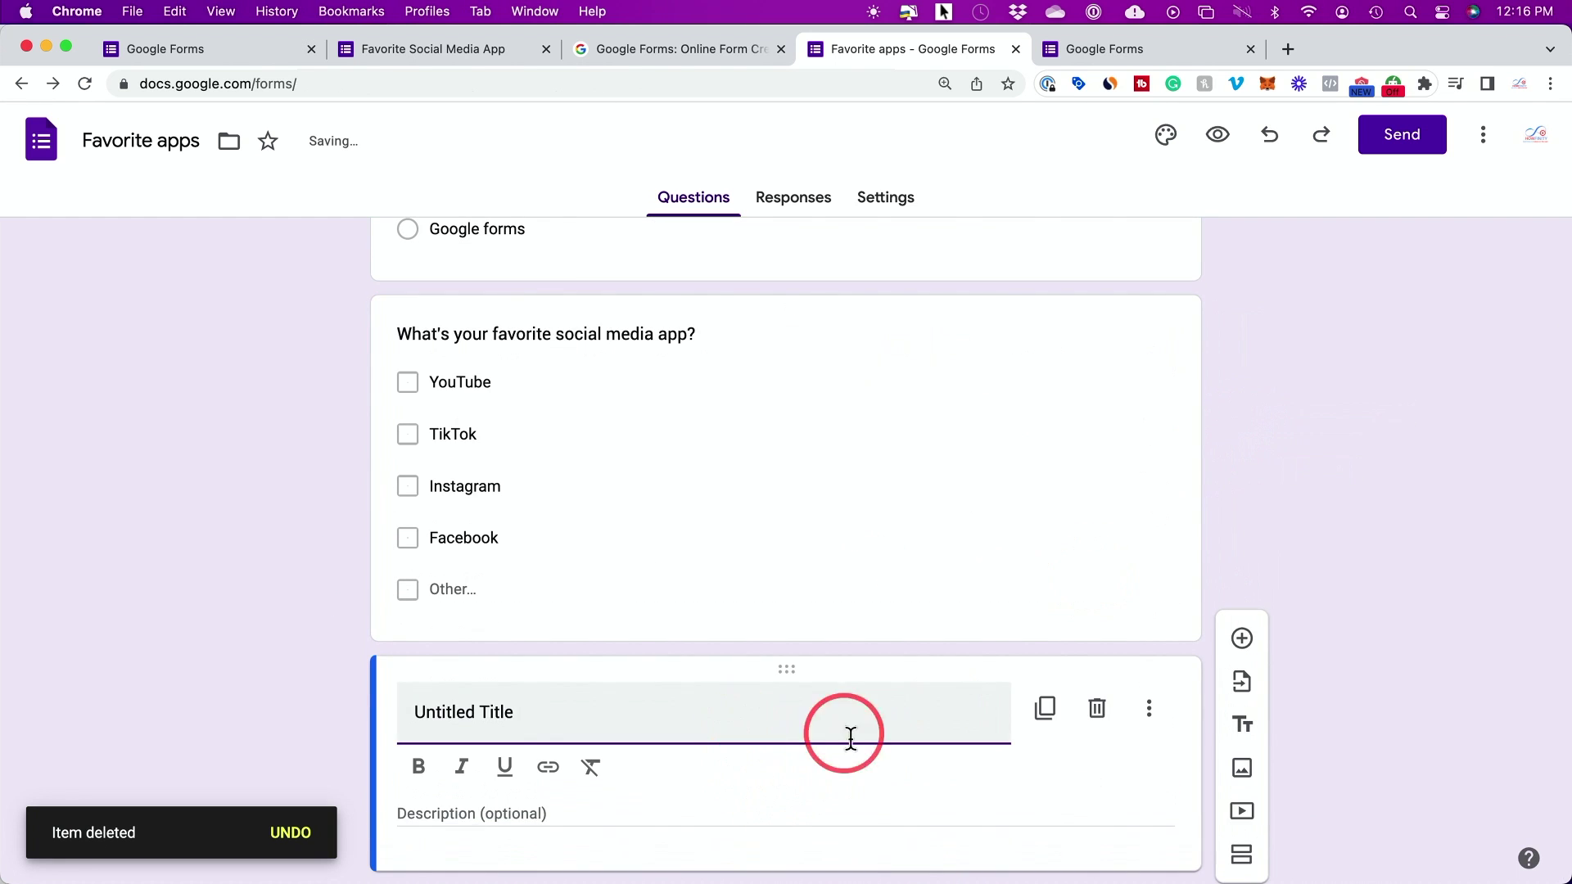
{"action": "left_click", "coordinate": [1097, 709]}
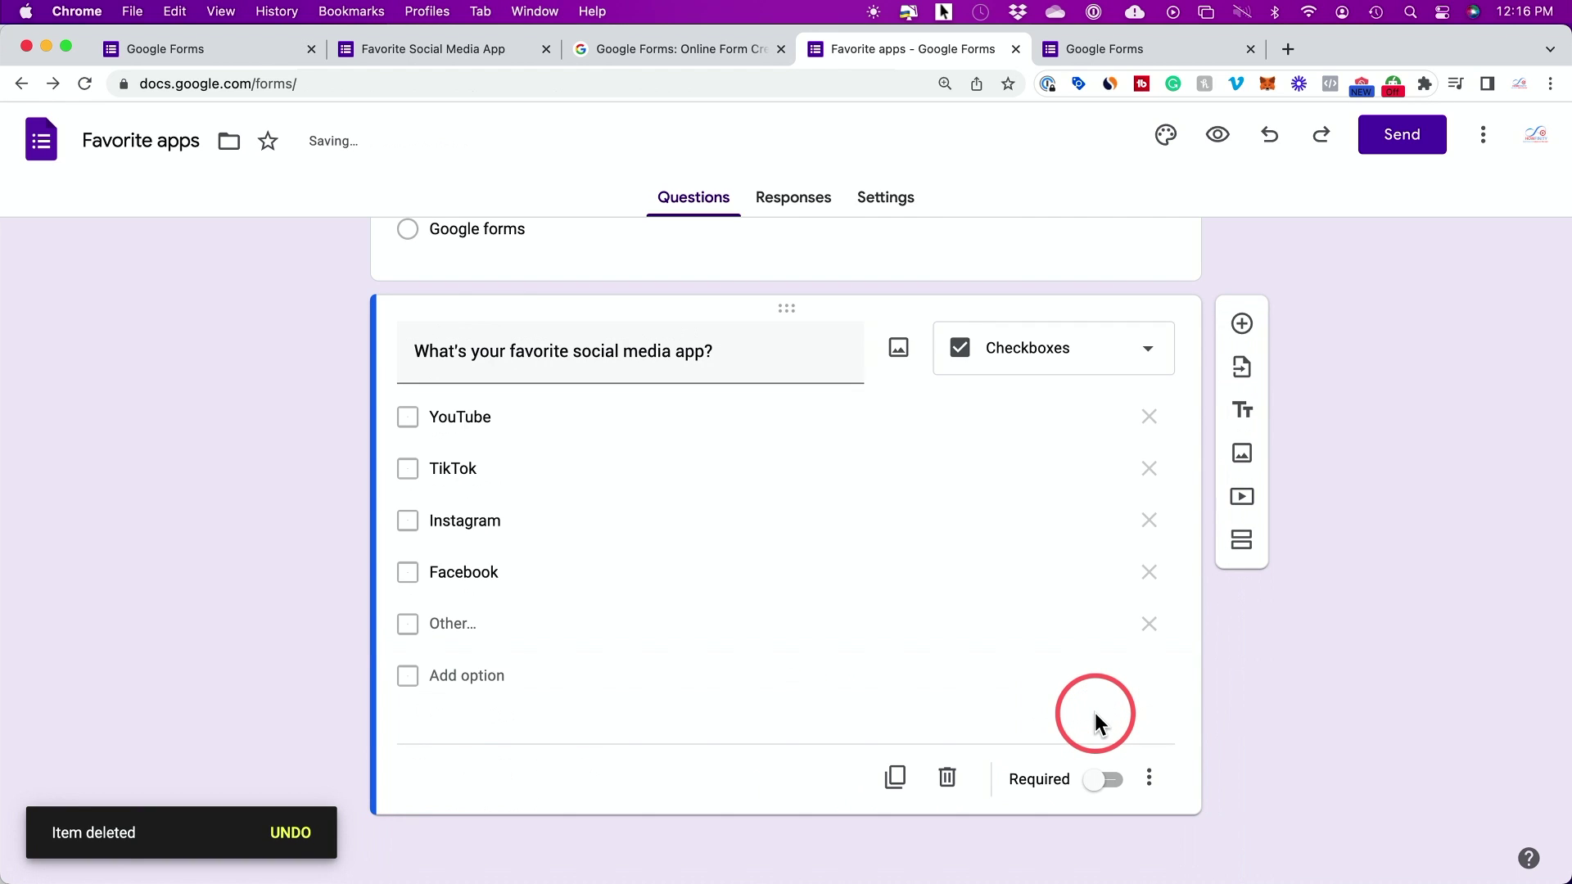
Step: Upload a social media photo as an image item in the form
{"action": "left_click", "coordinate": [1240, 458]}
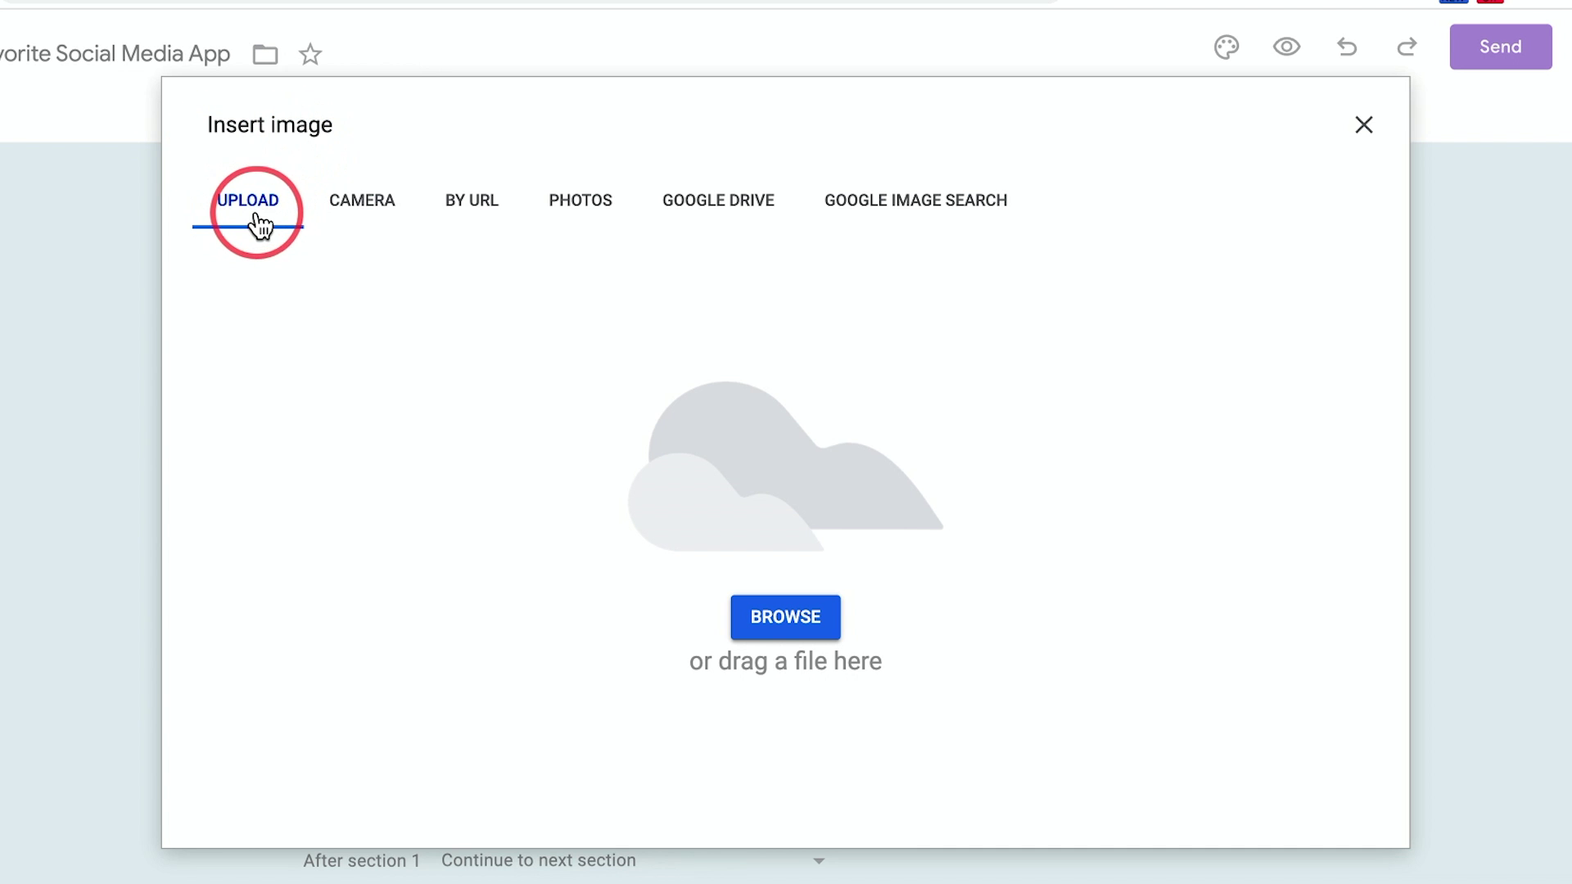
{"action": "left_click", "coordinate": [790, 620]}
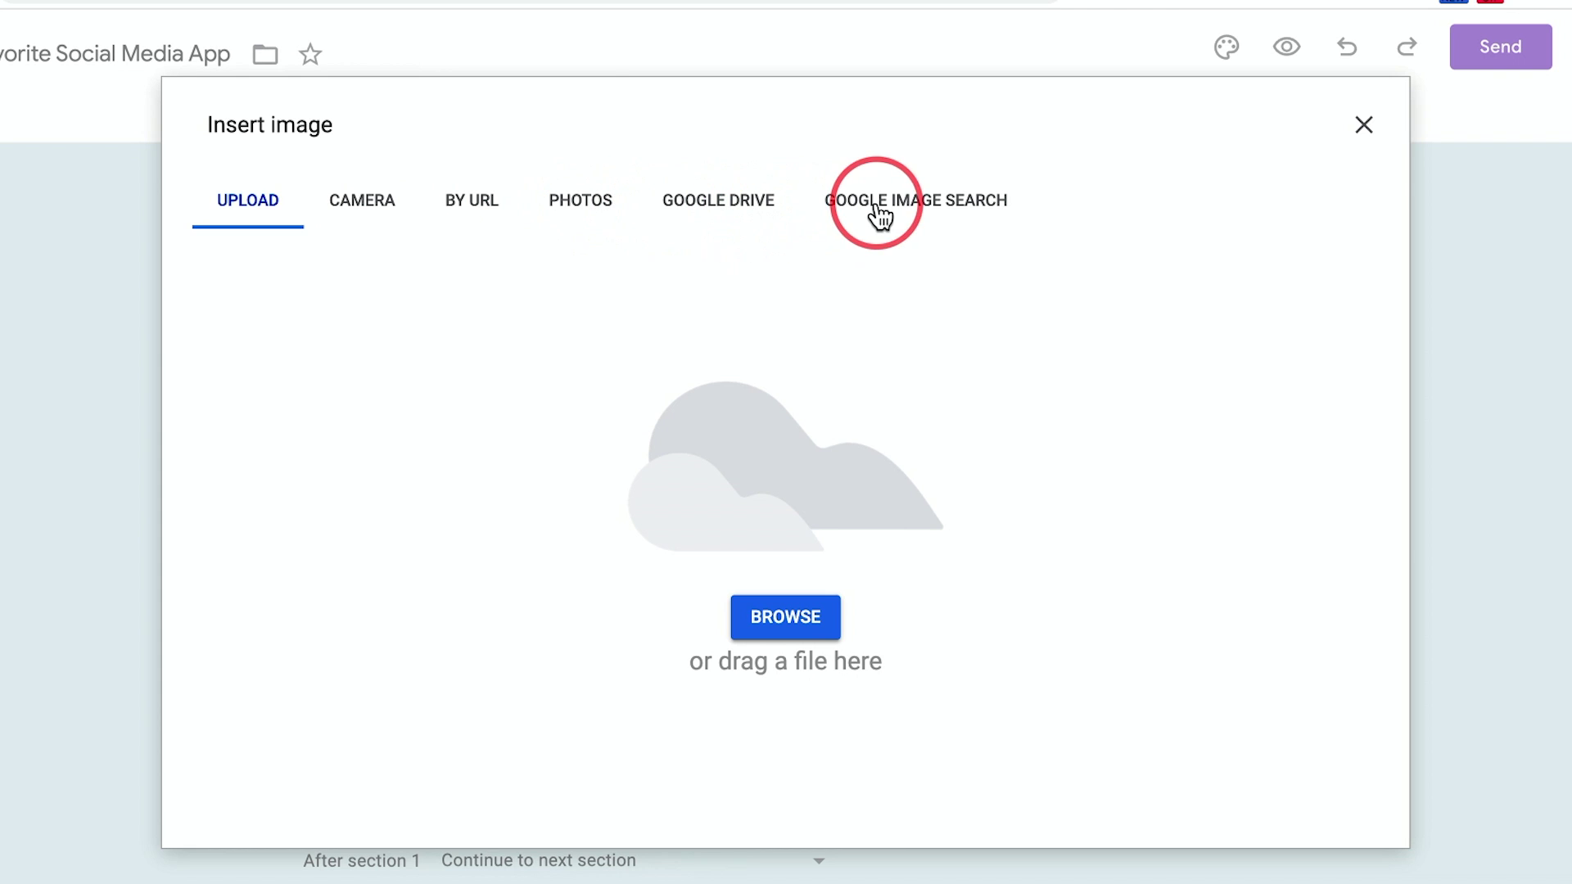
{"action": "left_click", "coordinate": [962, 206]}
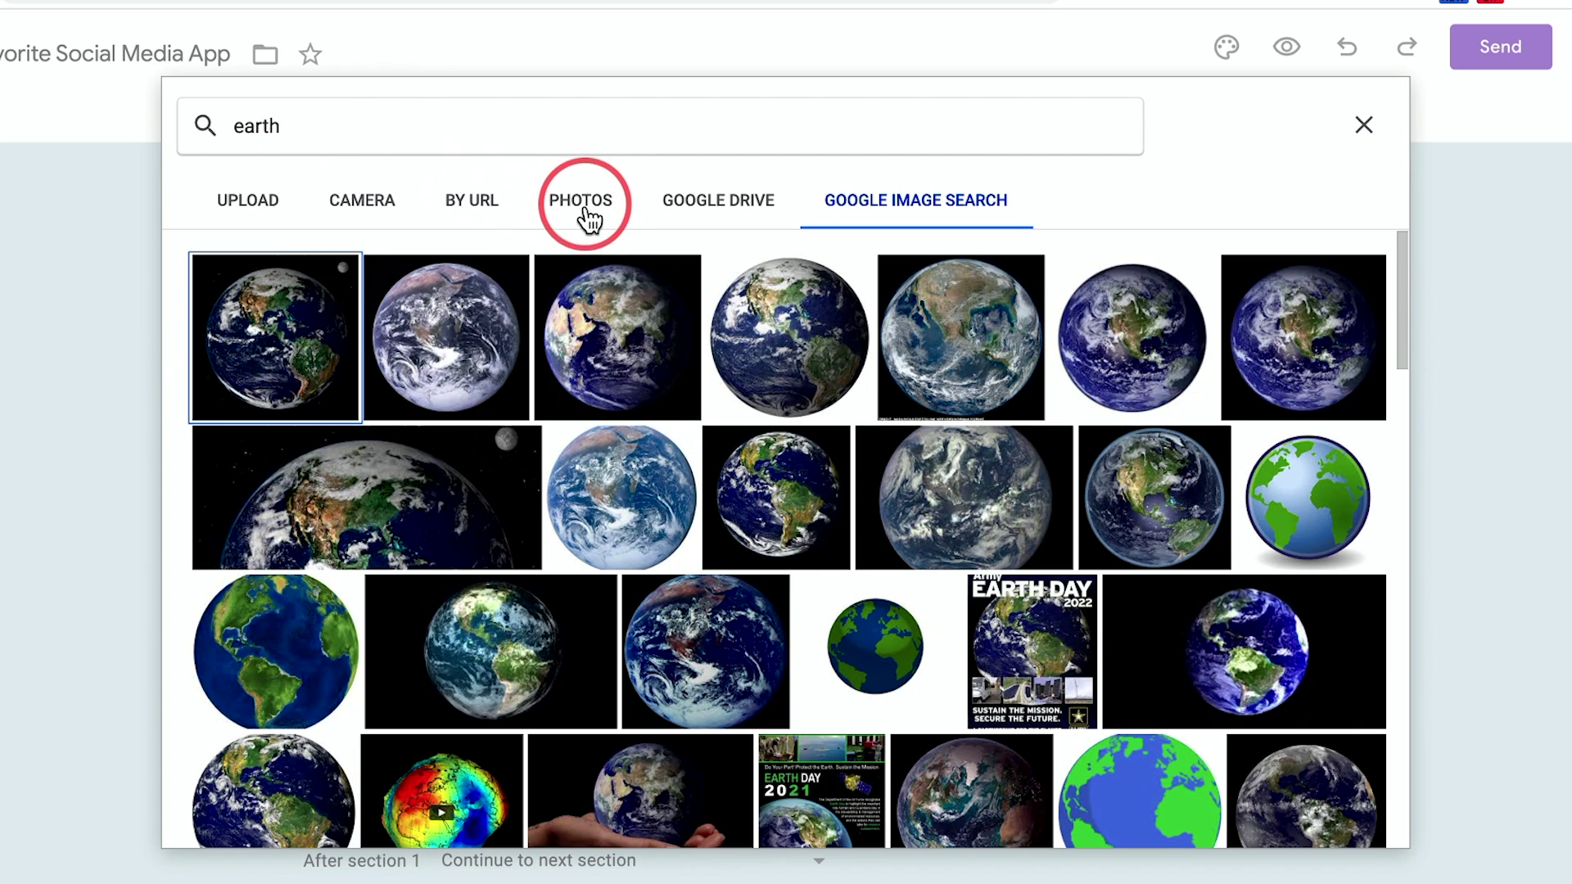
{"action": "left_click", "coordinate": [254, 217]}
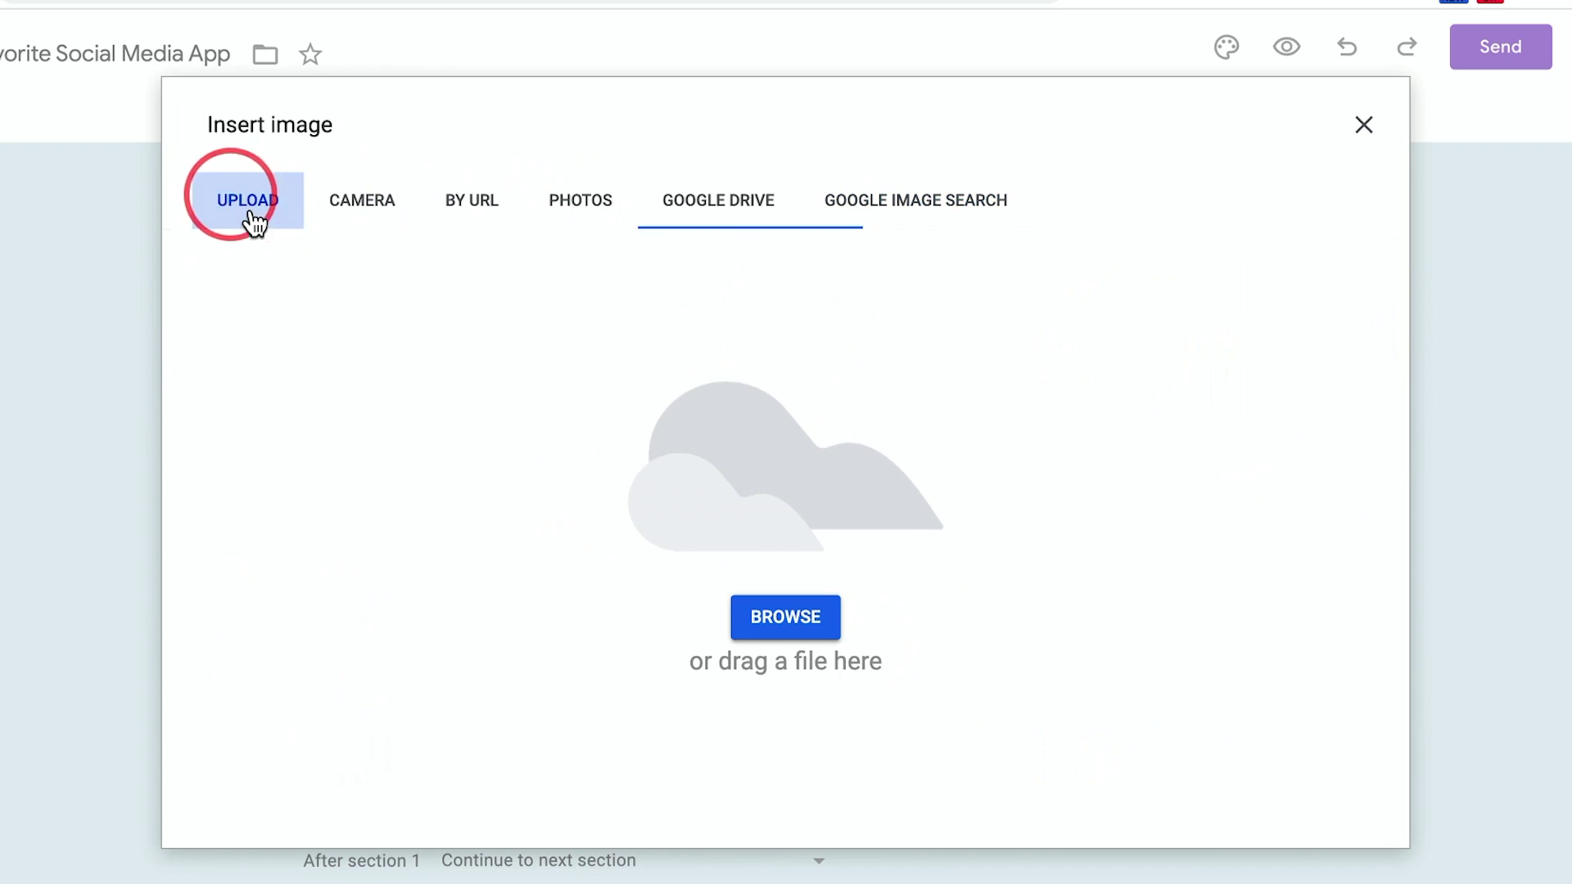
{"action": "left_click", "coordinate": [782, 623]}
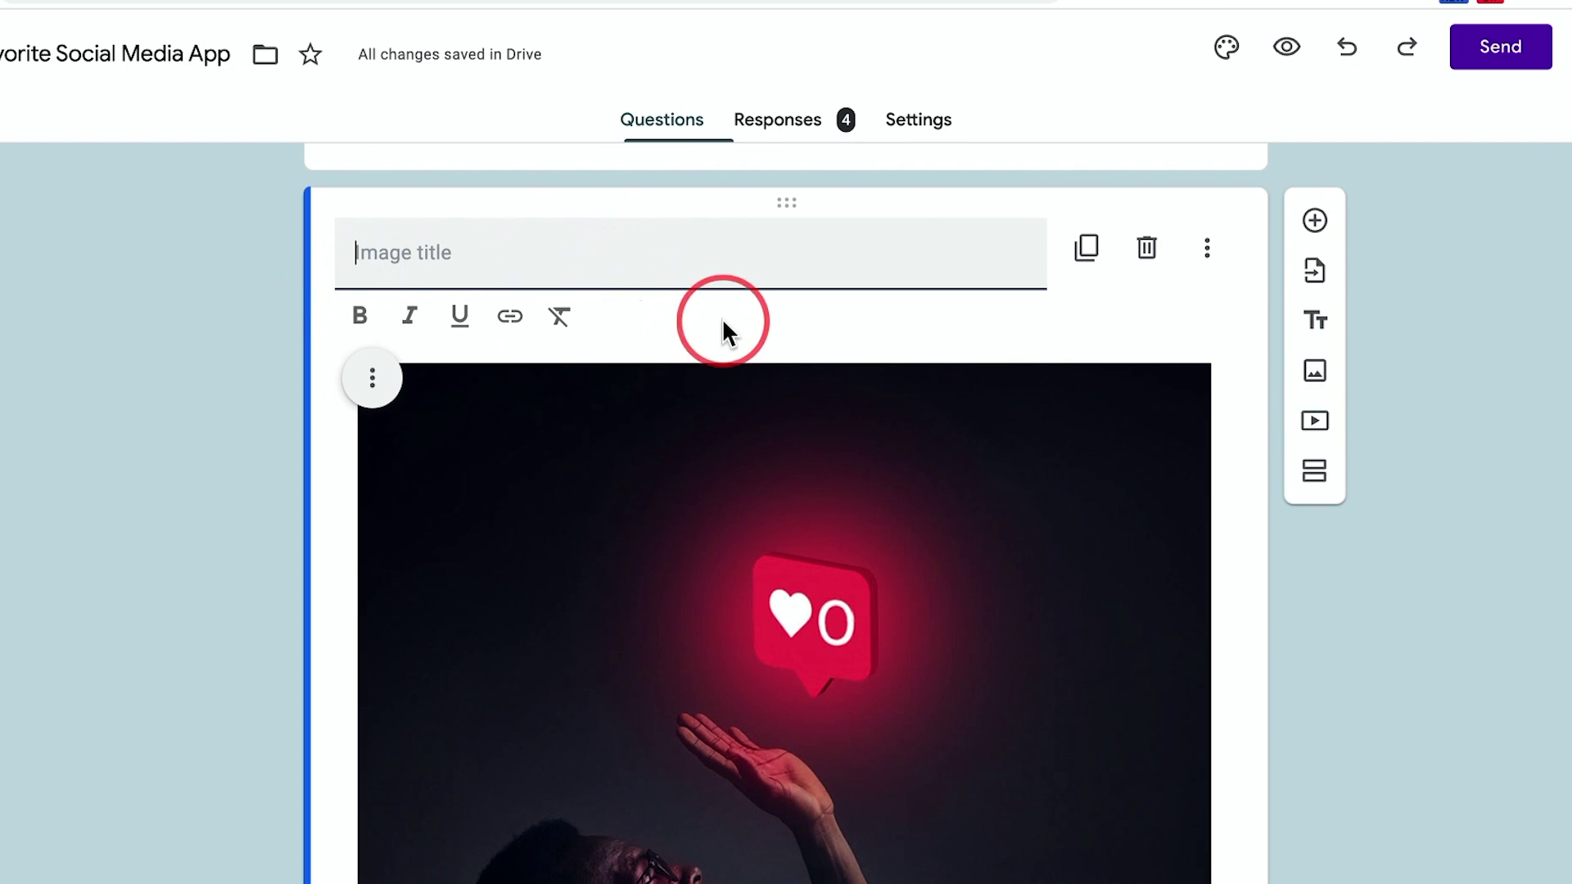
{"action": "scroll", "coordinate": [814, 544], "scroll_direction": "down", "scroll_amount": 1}
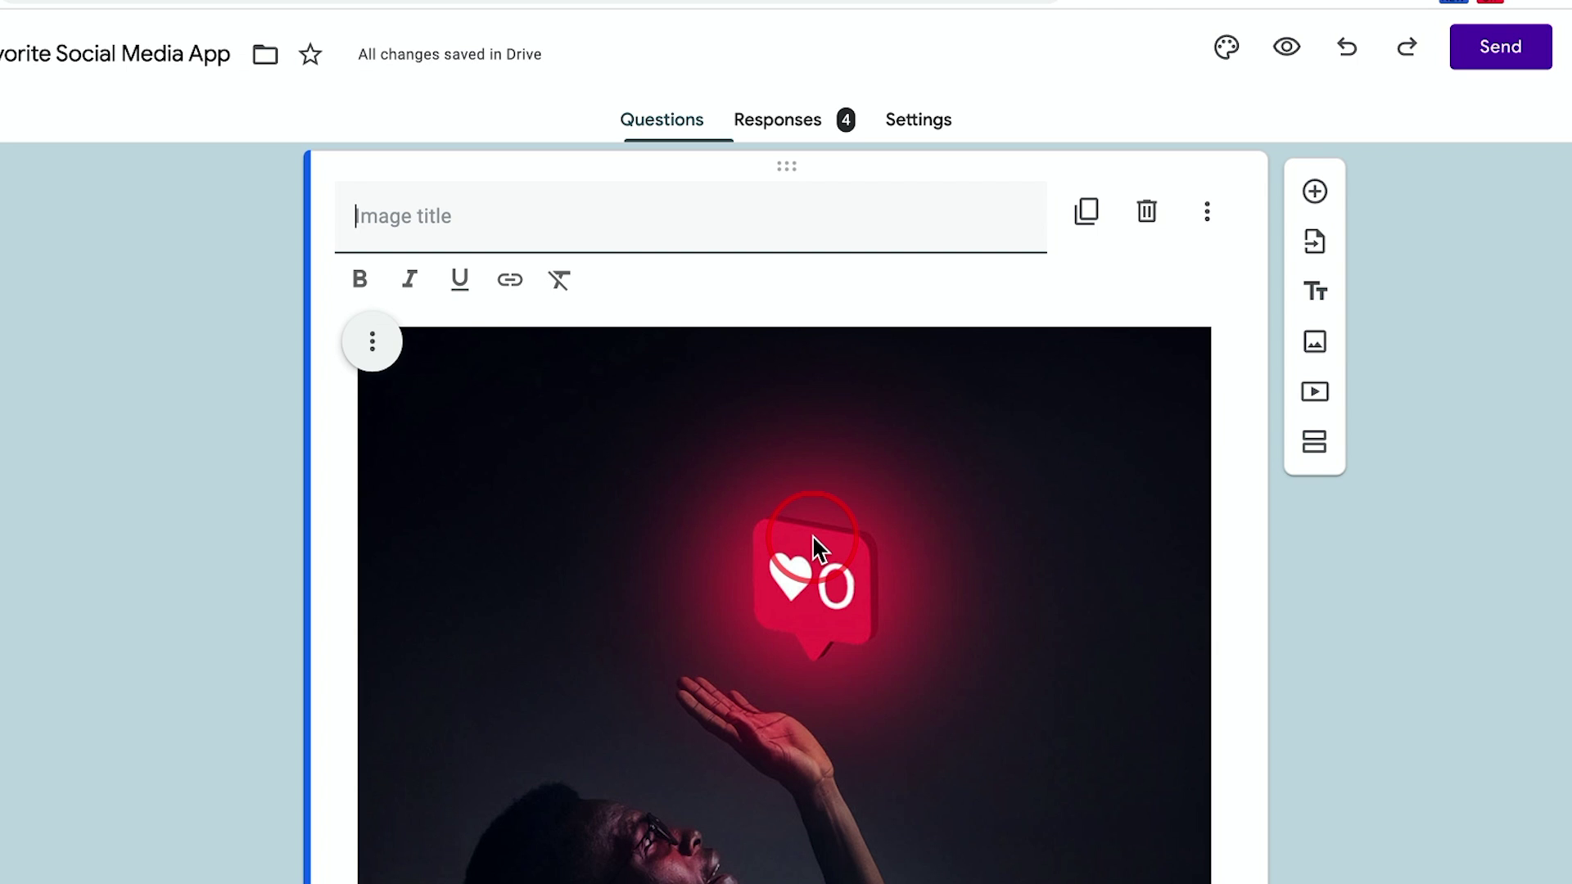
Step: Add a blank multiple-choice question below the image
{"action": "left_click", "coordinate": [1315, 196]}
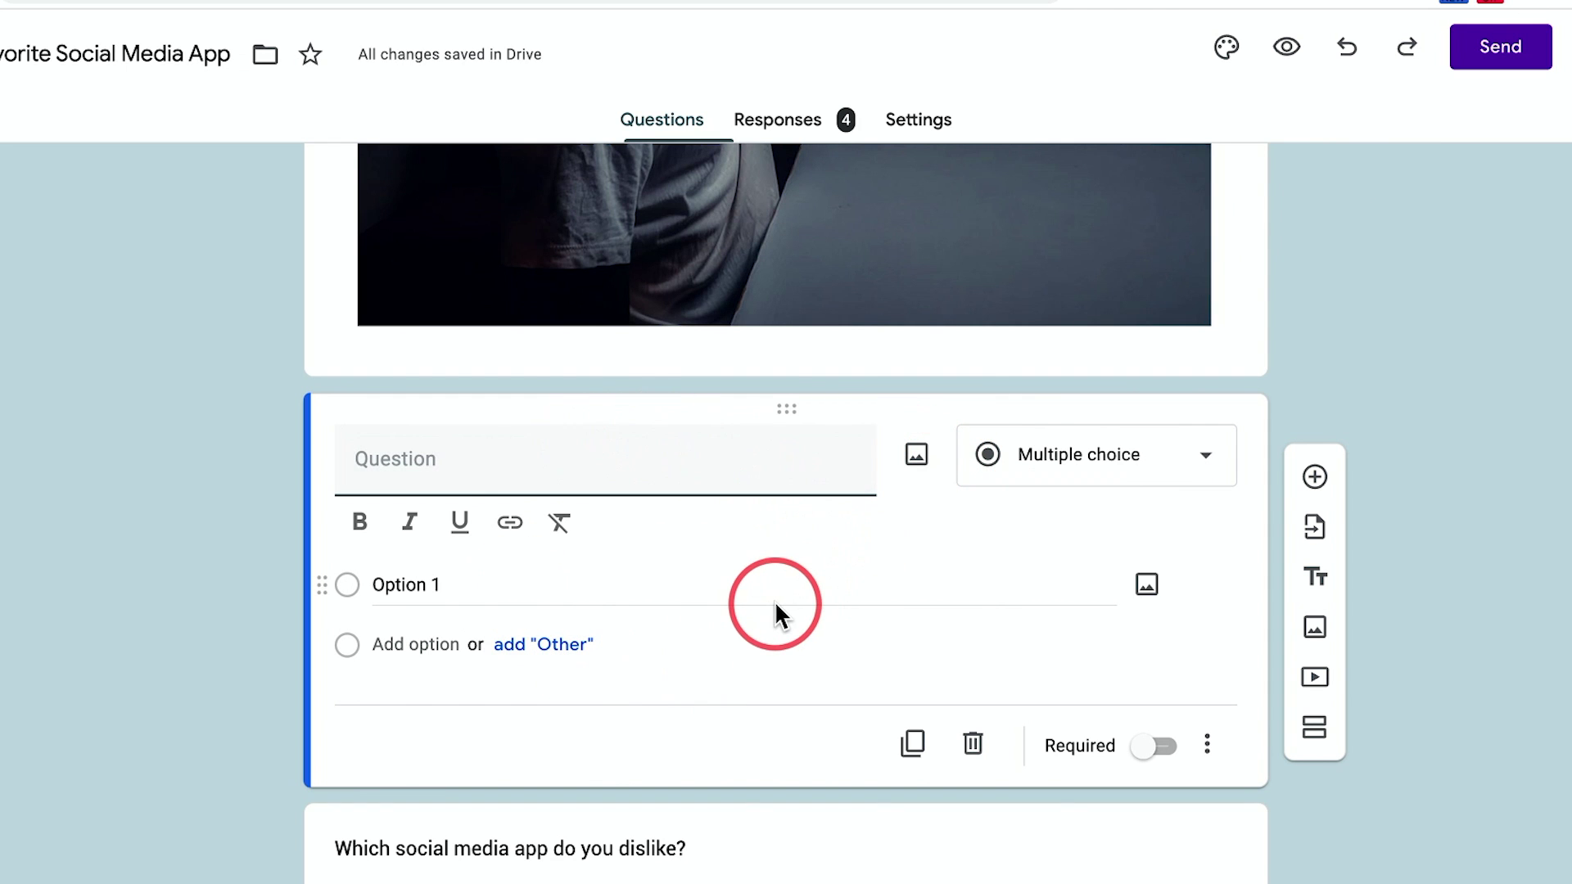
{"action": "scroll", "coordinate": [773, 606], "scroll_direction": "up", "scroll_amount": 10}
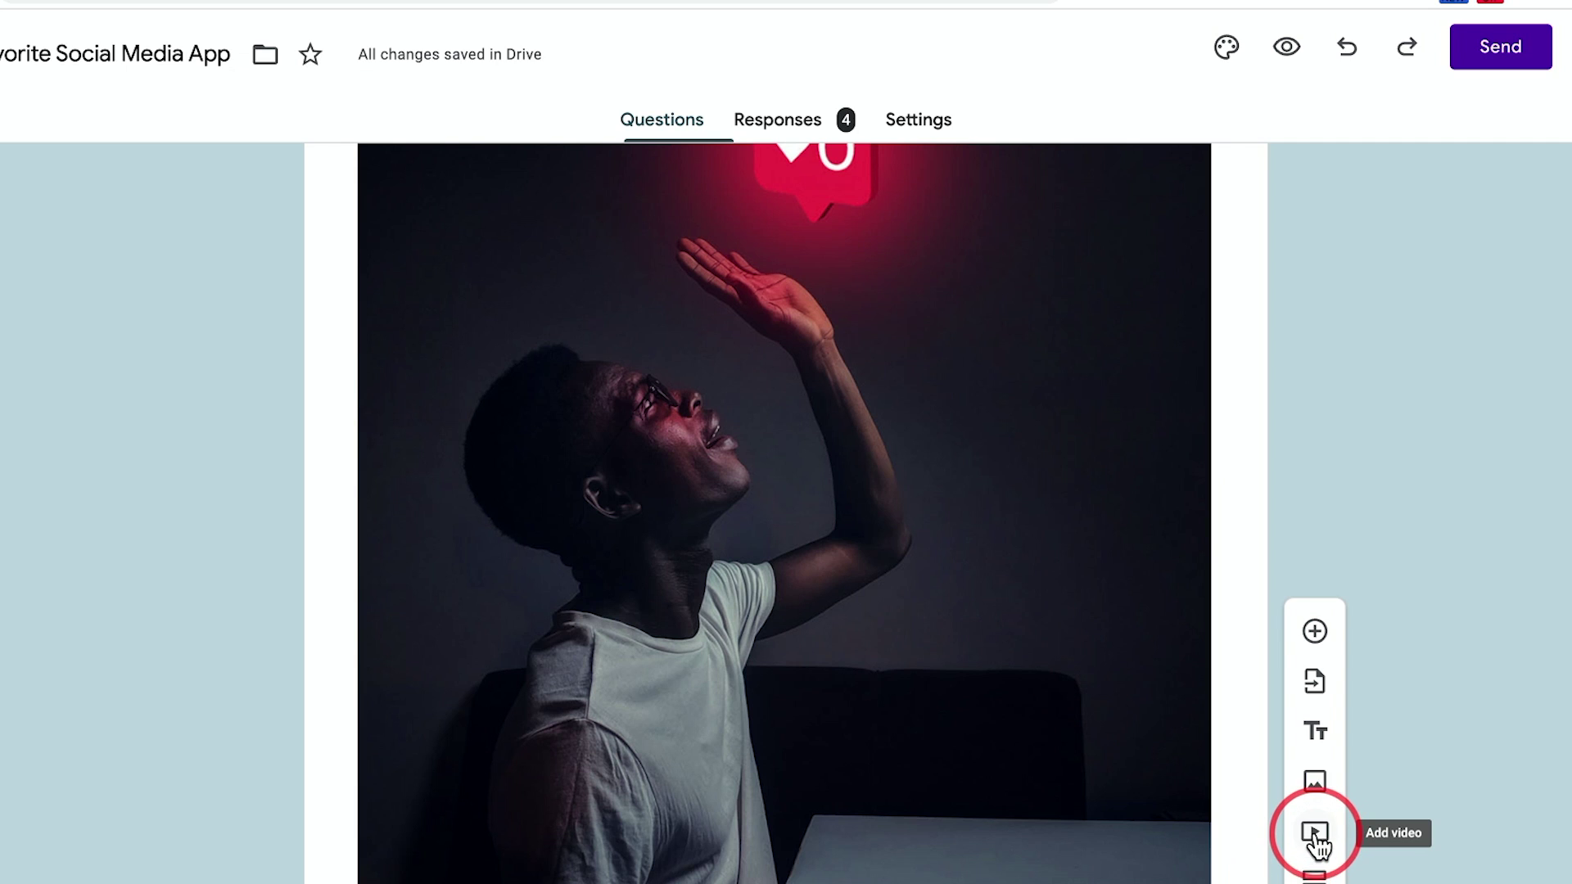
{"action": "left_click", "coordinate": [1314, 835]}
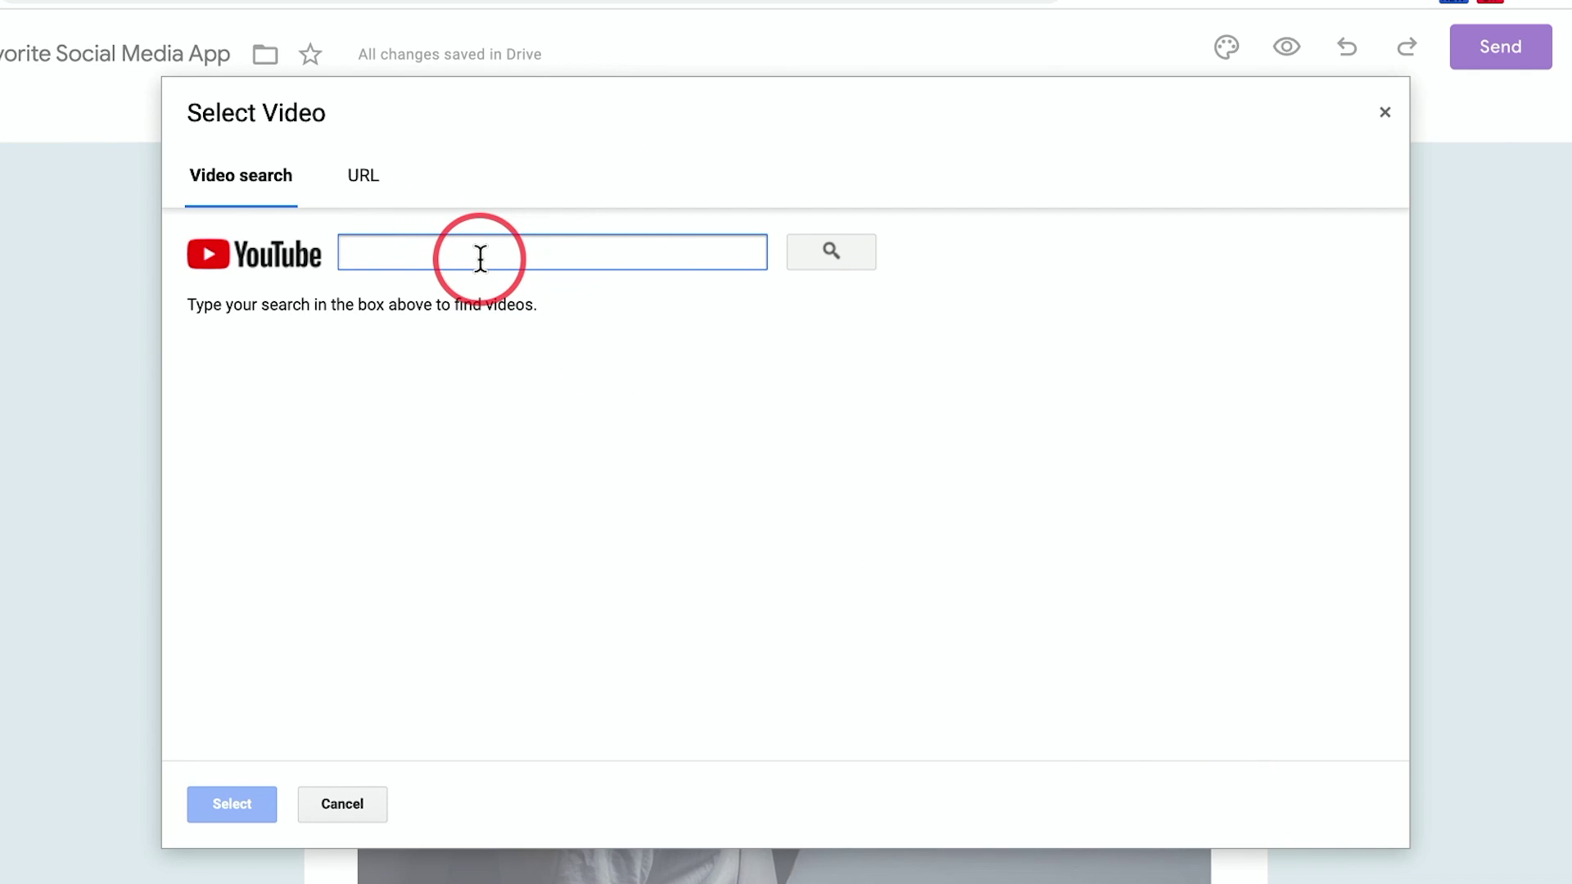
Step: Search YouTube for google docs and insert the 'How to Use Google Docs - Beginner's Guide' video
{"action": "type", "text": "google docs"}
{"action": "key", "text": "Return"}
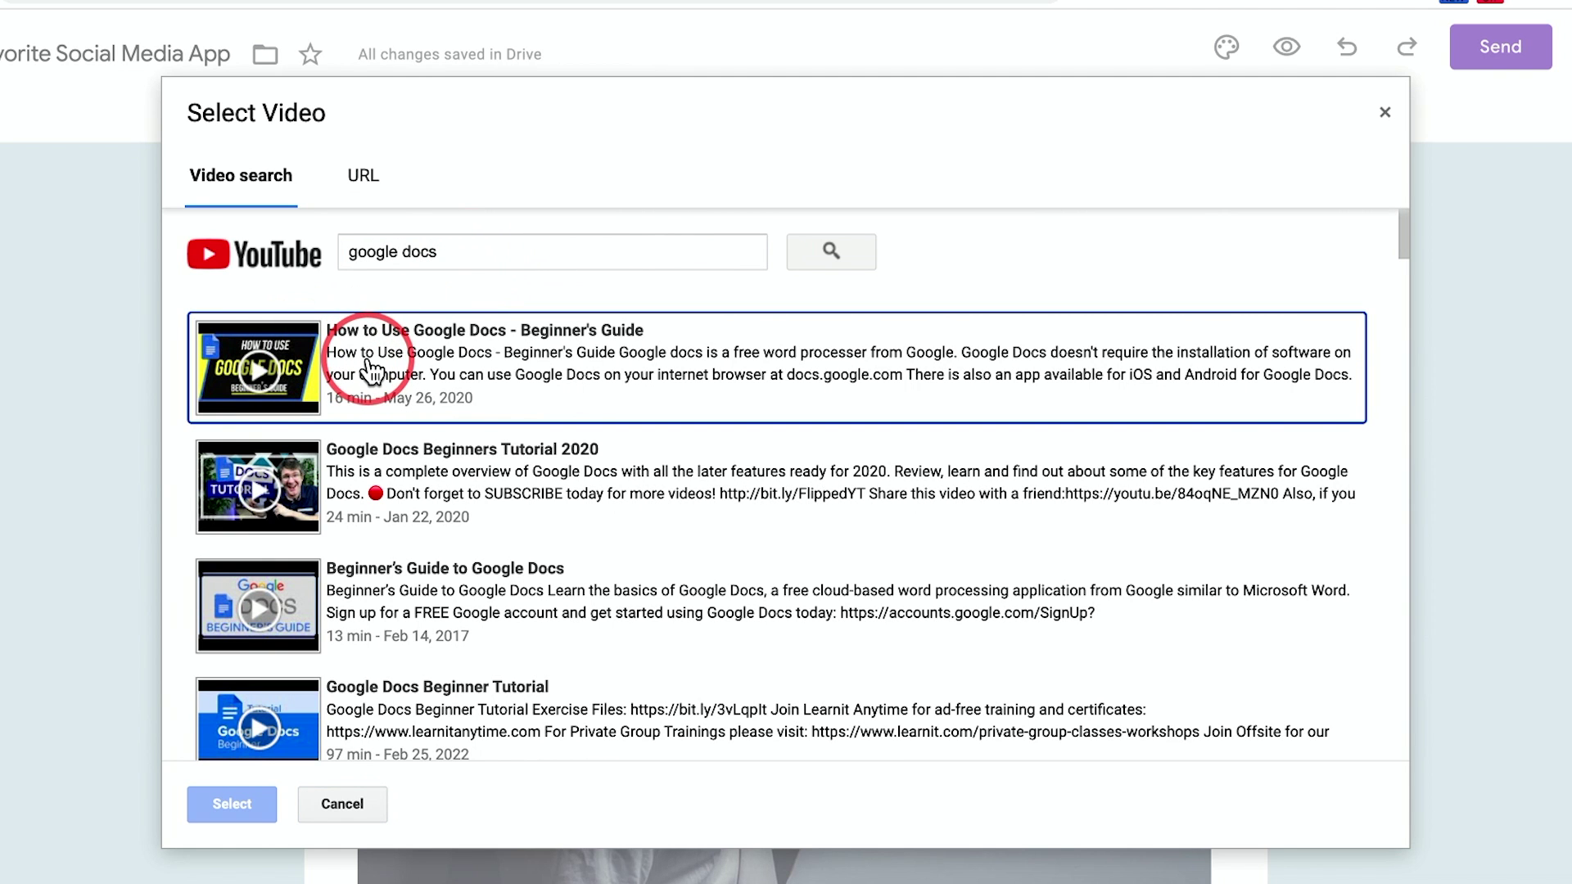
{"action": "left_click", "coordinate": [368, 378]}
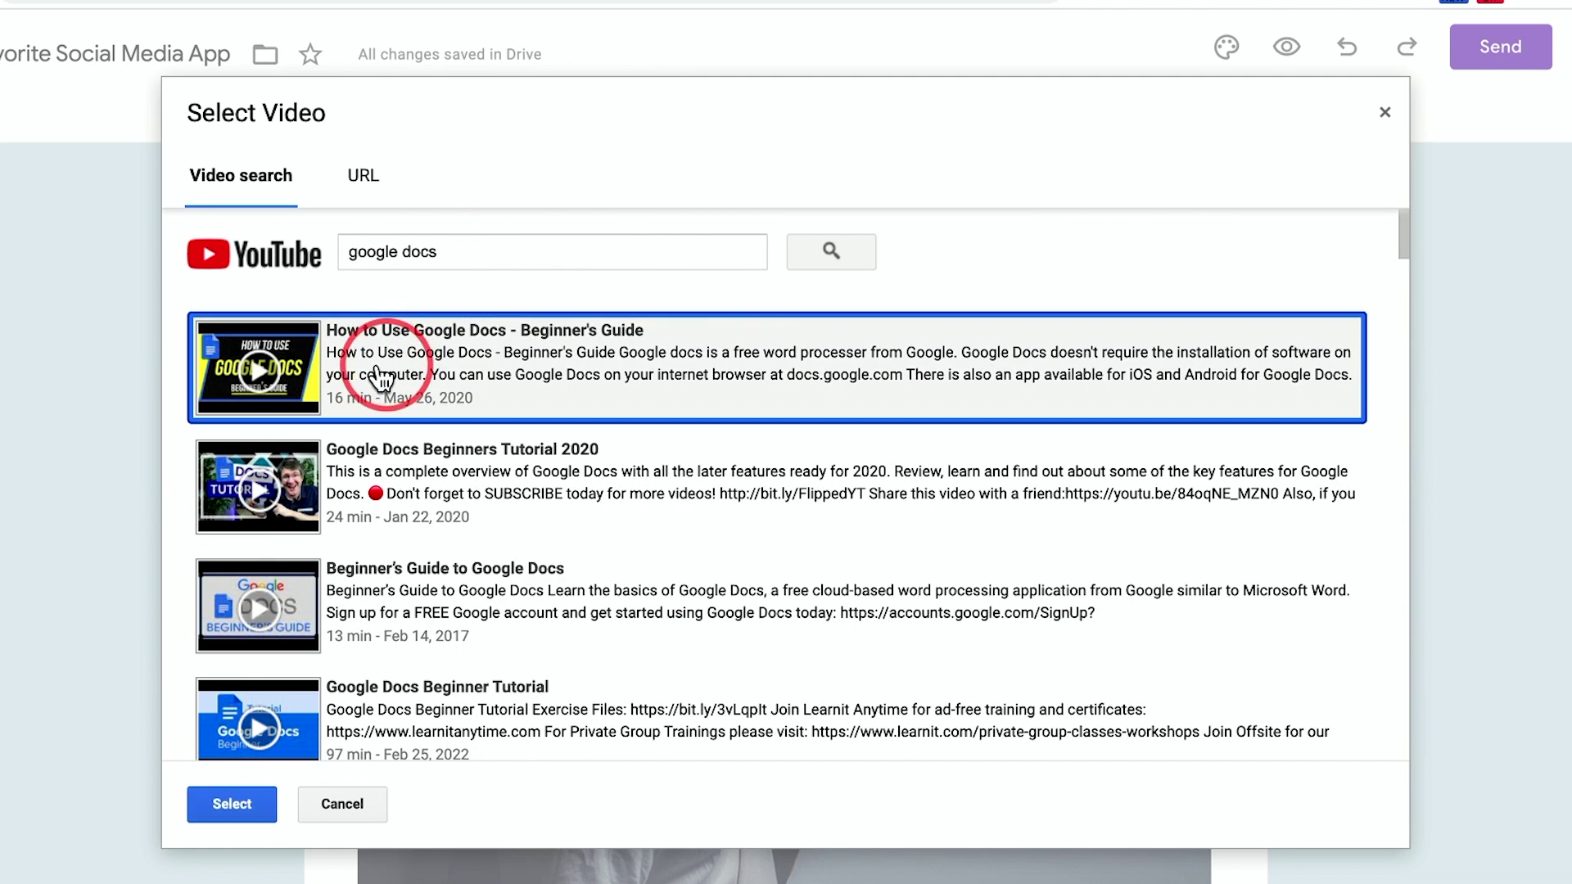
{"action": "left_click", "coordinate": [223, 808]}
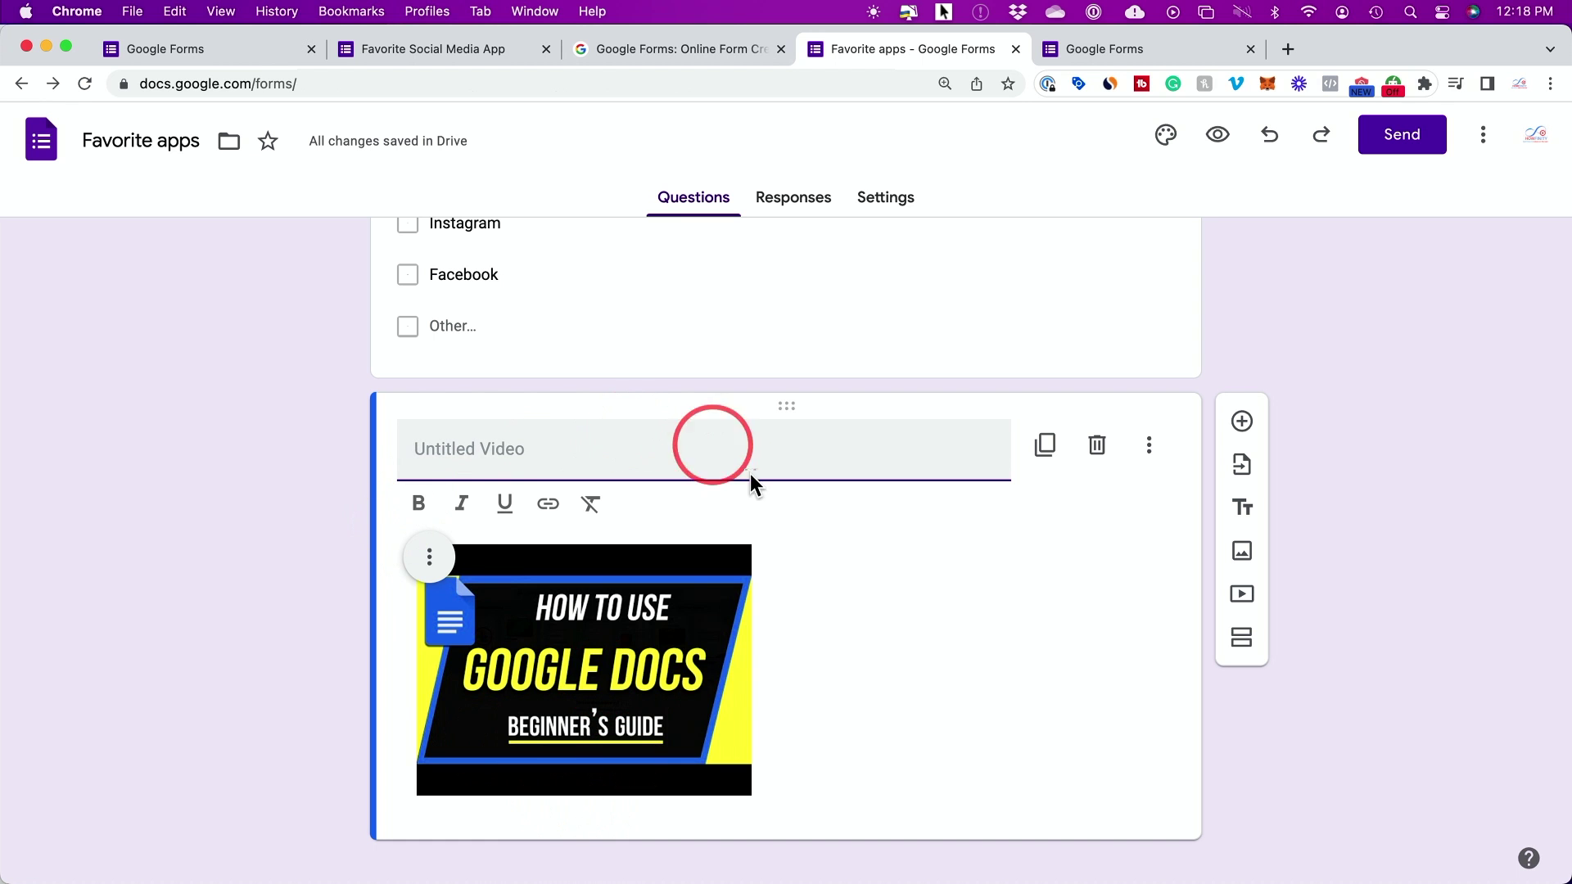
Step: Title the video 'Google Docs tutorial' and make the title bold
{"action": "type", "text": "Google"}
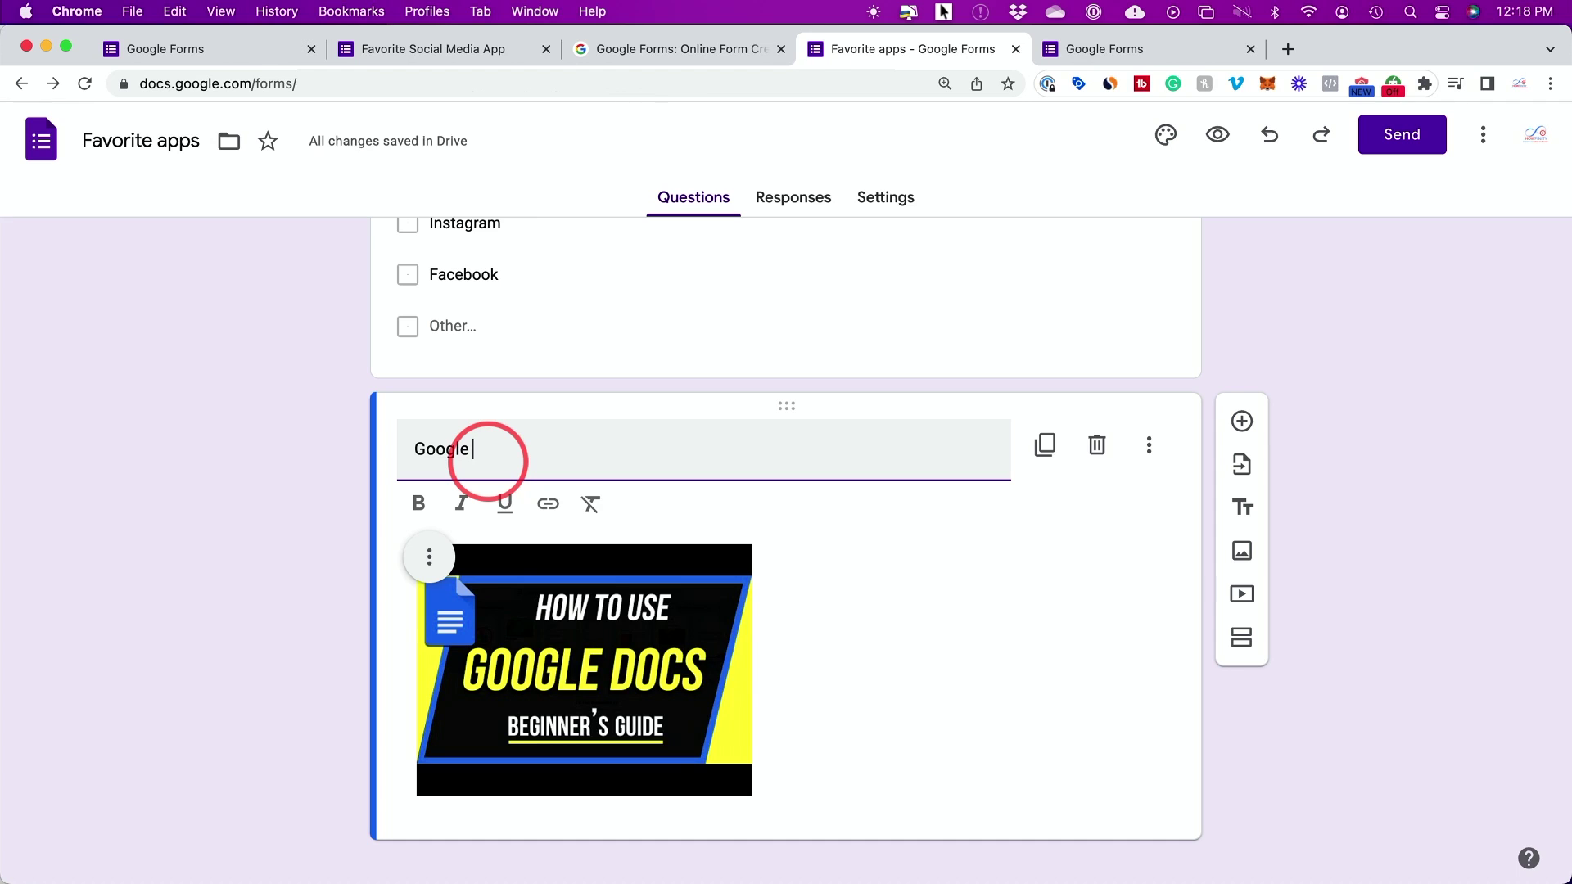
{"action": "type", "text": " Docs tutorial"}
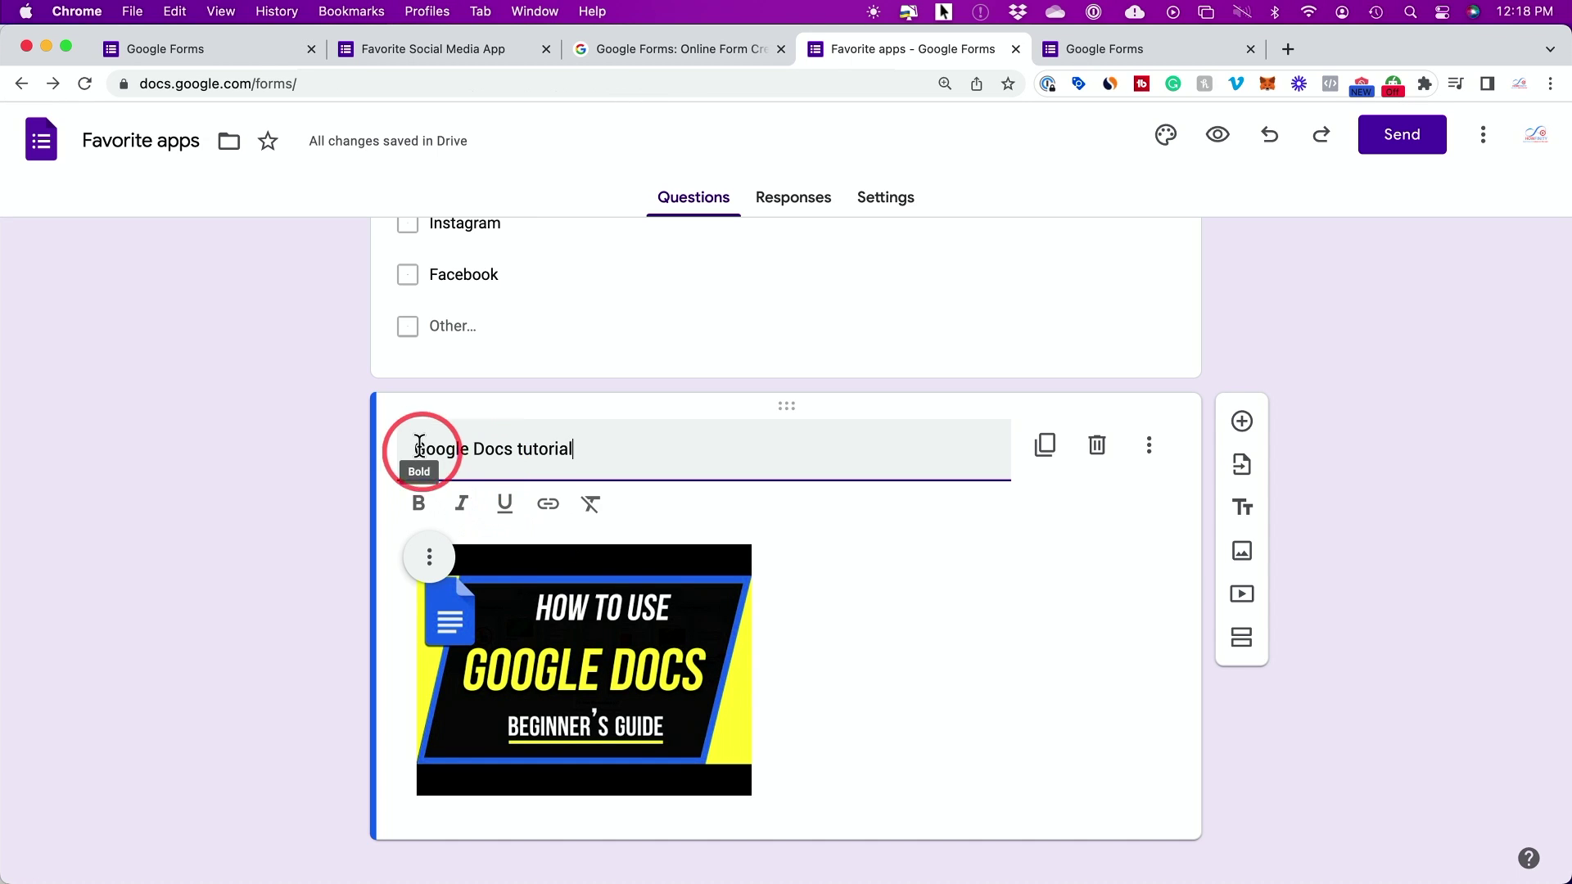
{"action": "left_click_drag", "start_coordinate": [435, 450], "coordinate": [692, 454]}
{"action": "left_click", "coordinate": [420, 506]}
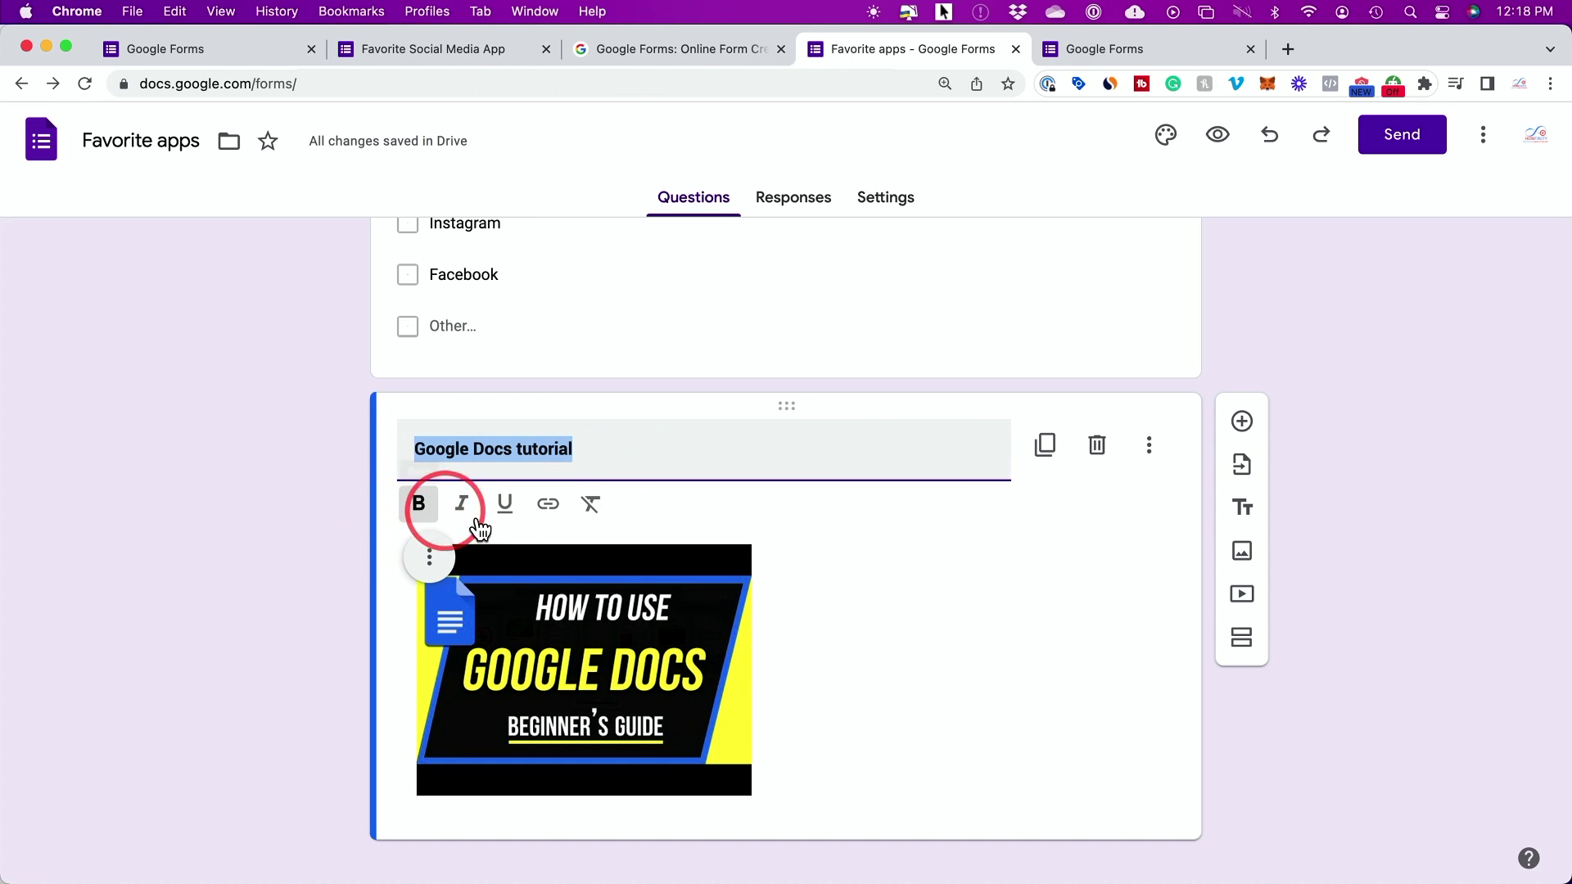
{"action": "left_click", "coordinate": [923, 618]}
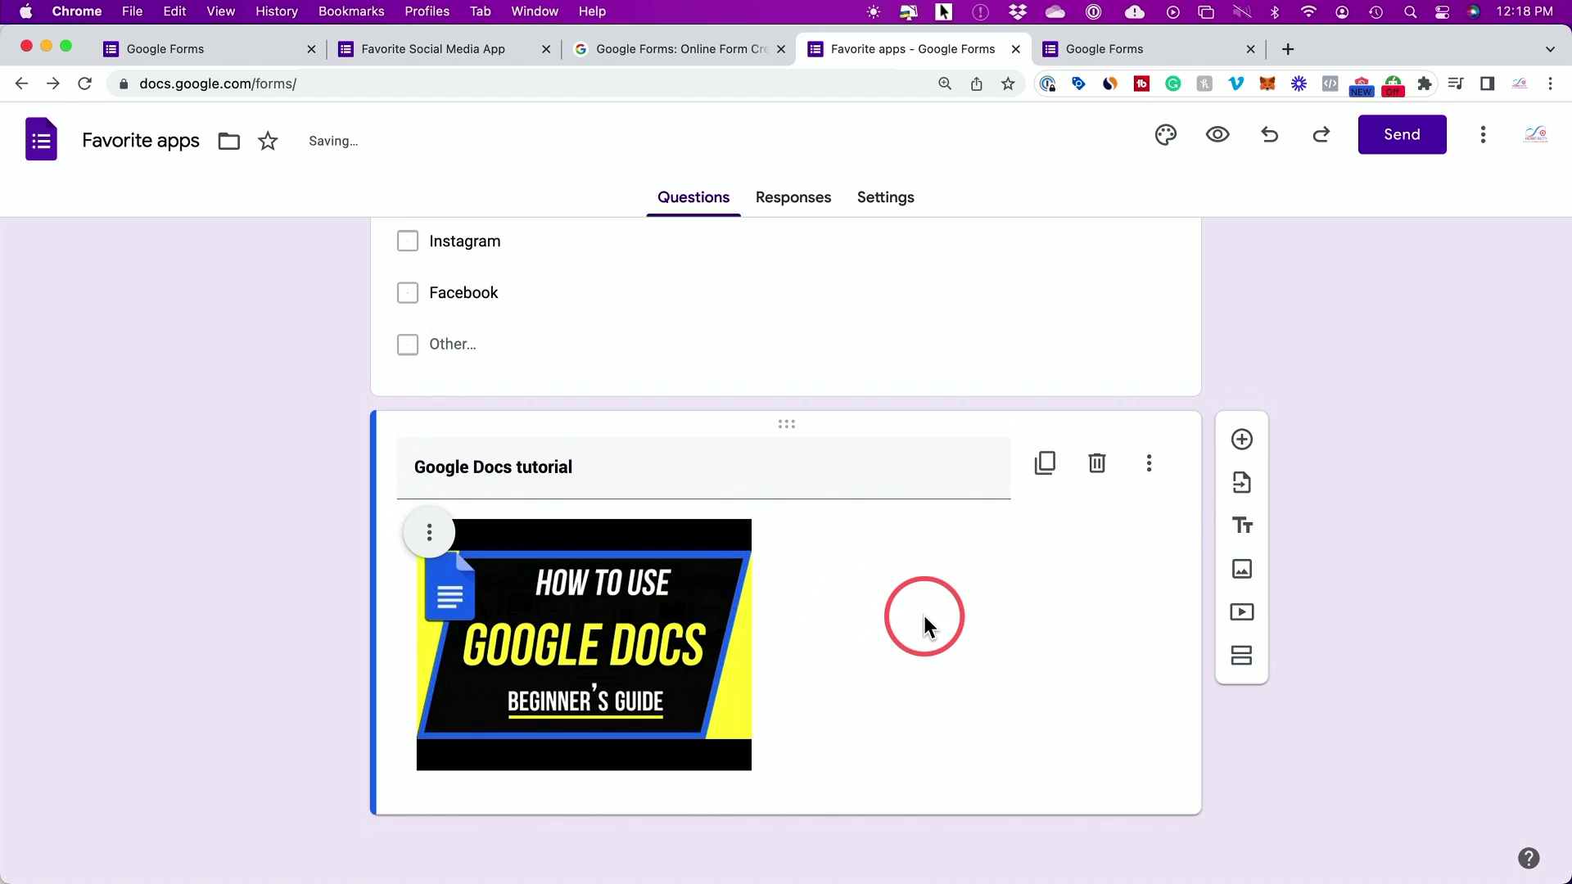
{"action": "left_click", "coordinate": [572, 645]}
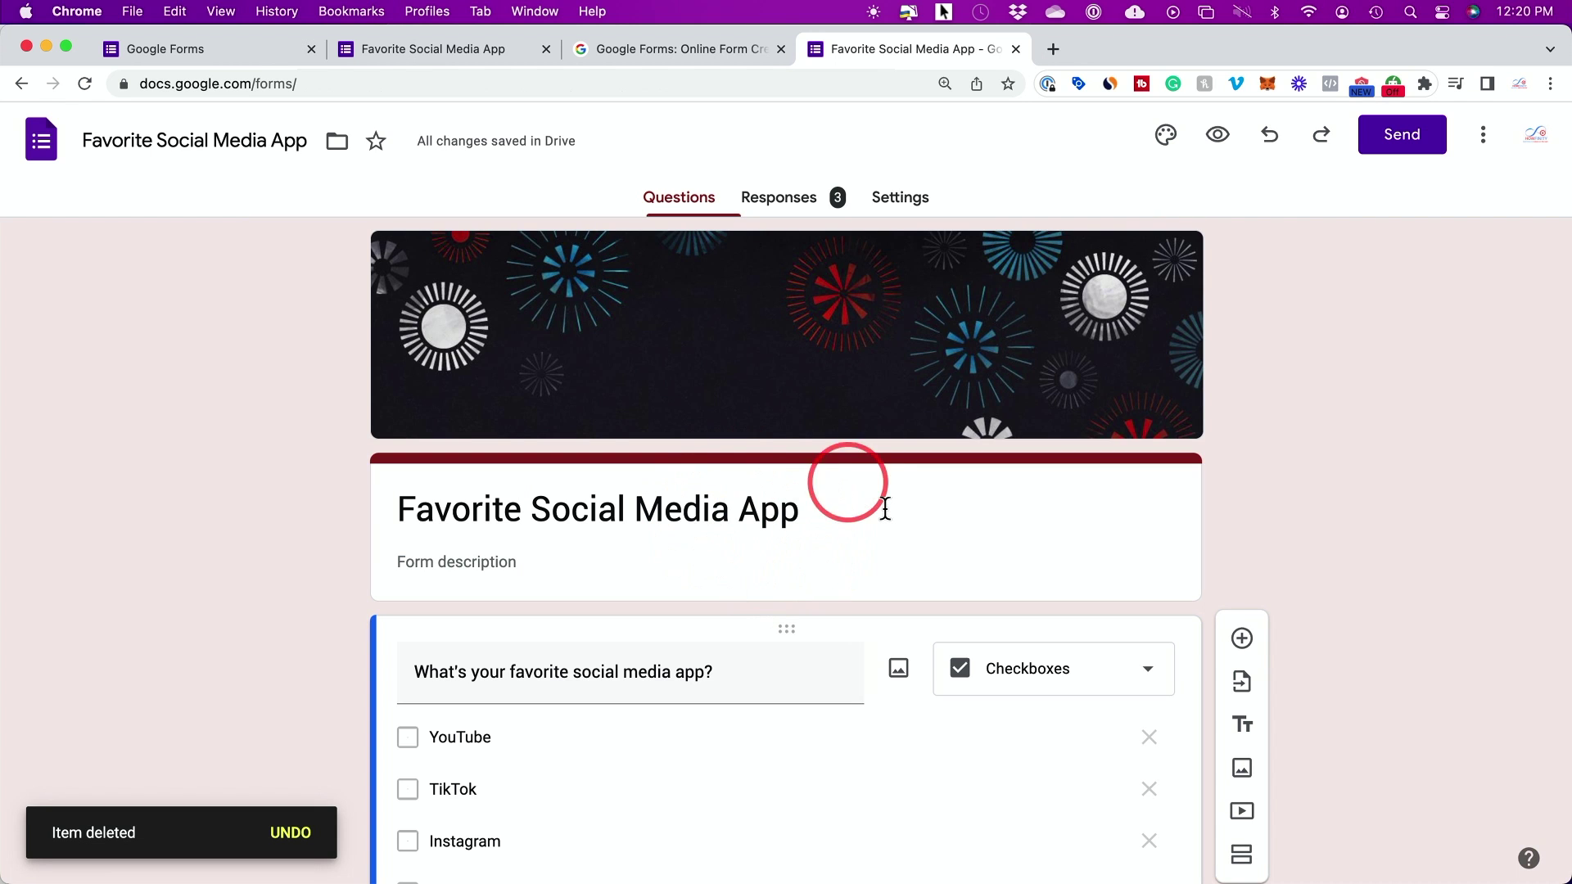
Step: Move 'Which social media app do you dislike?' to the top, then add a second section
{"action": "scroll", "coordinate": [890, 511], "scroll_direction": "down", "scroll_amount": 6}
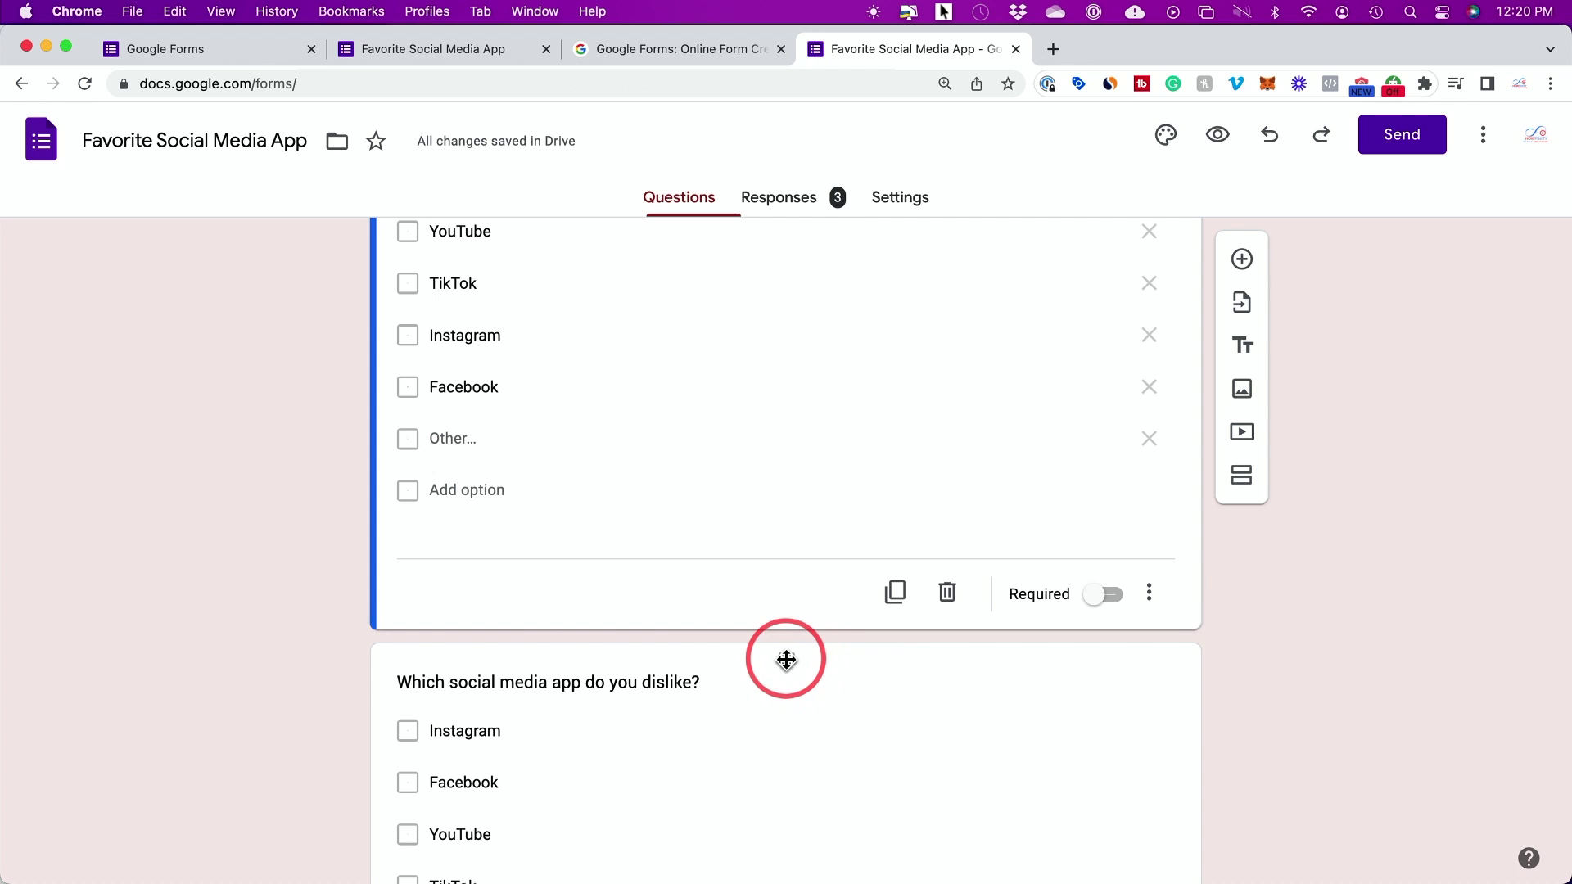
{"action": "left_click_drag", "start_coordinate": [786, 660], "coordinate": [765, 498]}
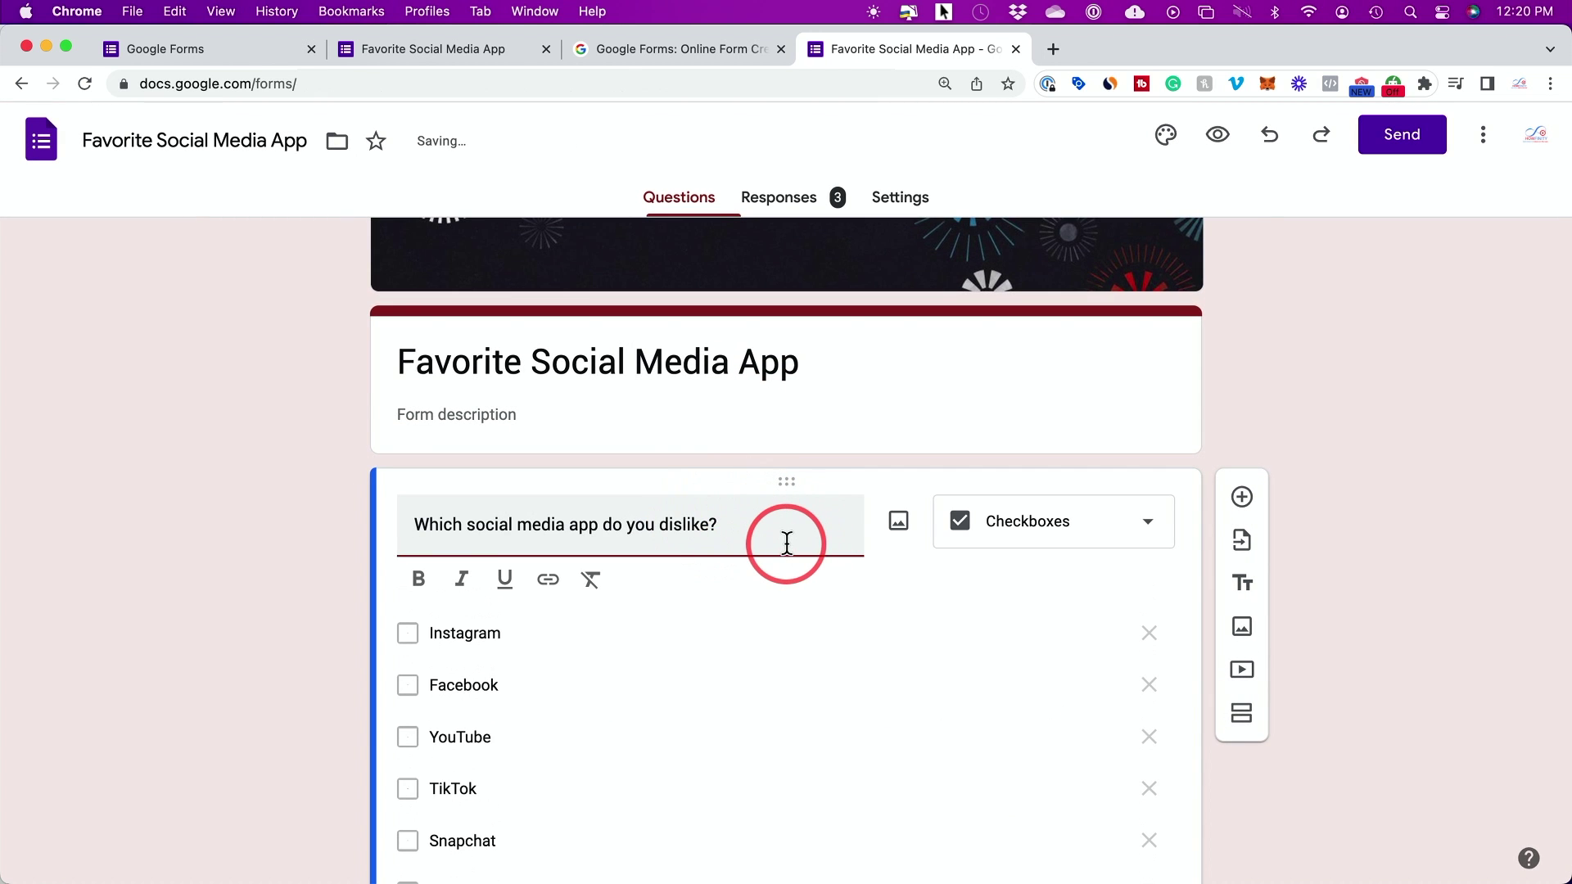
{"action": "scroll", "coordinate": [786, 543], "scroll_direction": "down", "scroll_amount": 8}
{"action": "scroll", "coordinate": [799, 614], "scroll_direction": "up", "scroll_amount": 3}
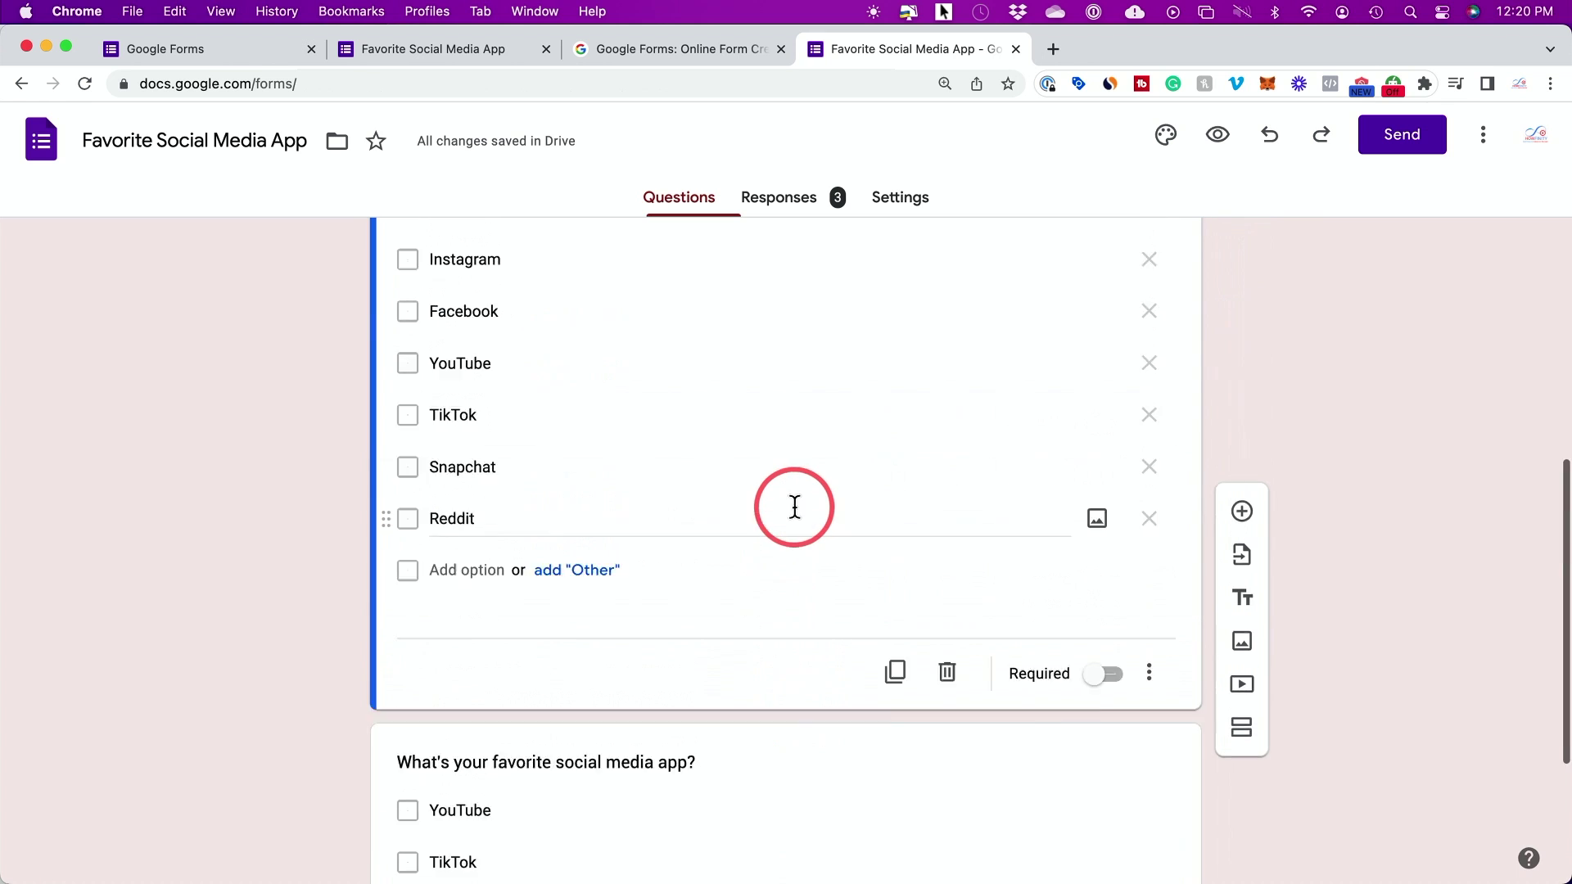
{"action": "scroll", "coordinate": [794, 508], "scroll_direction": "up", "scroll_amount": 6}
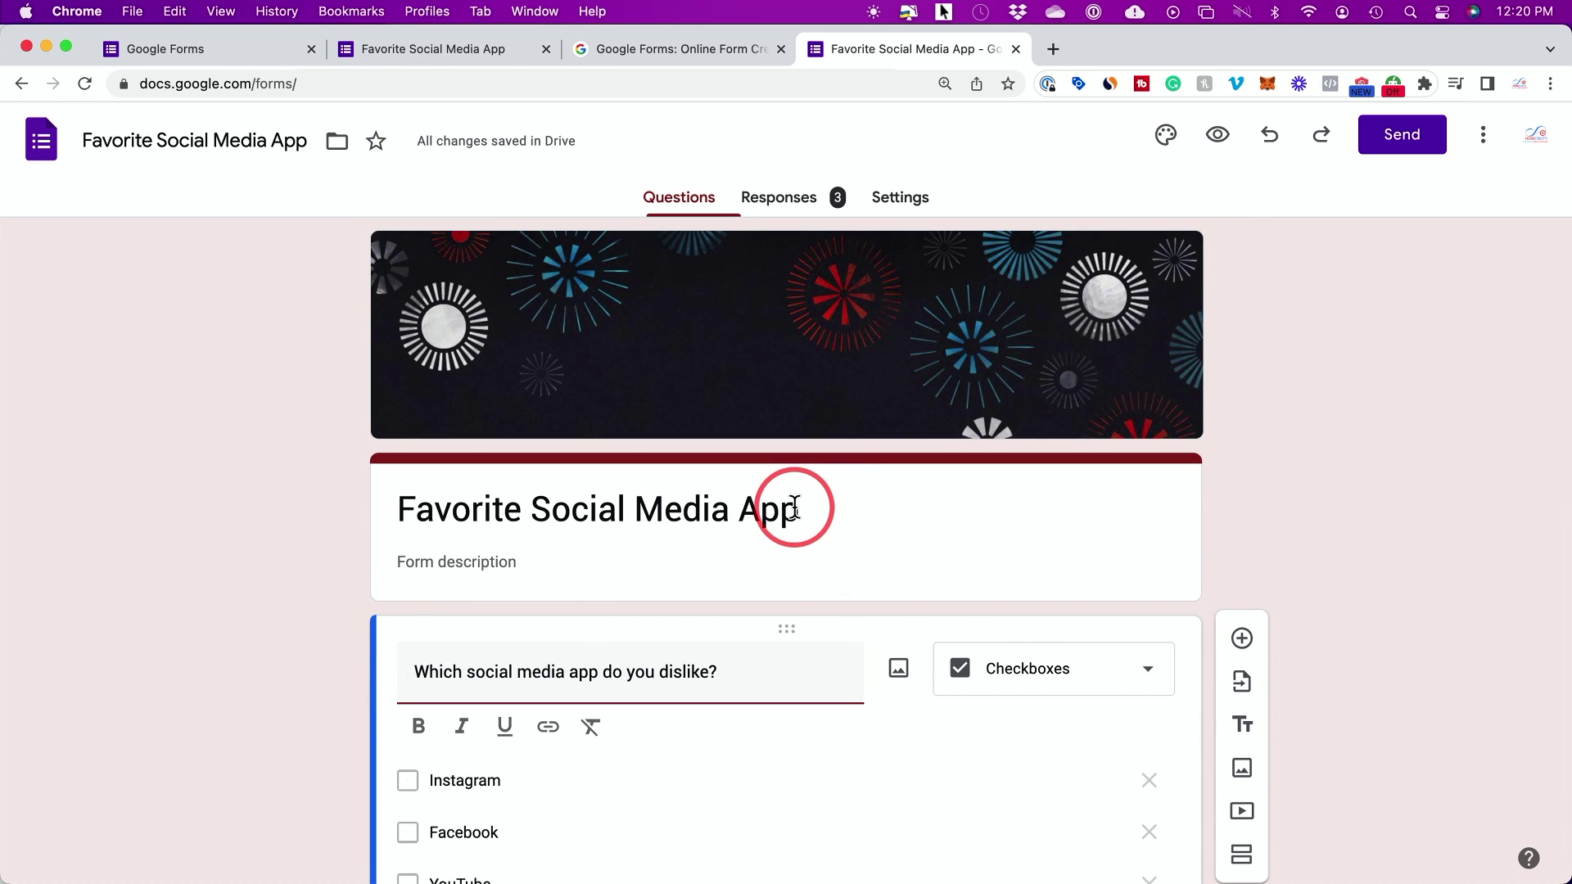
{"action": "scroll", "coordinate": [794, 507], "scroll_direction": "down", "scroll_amount": 2}
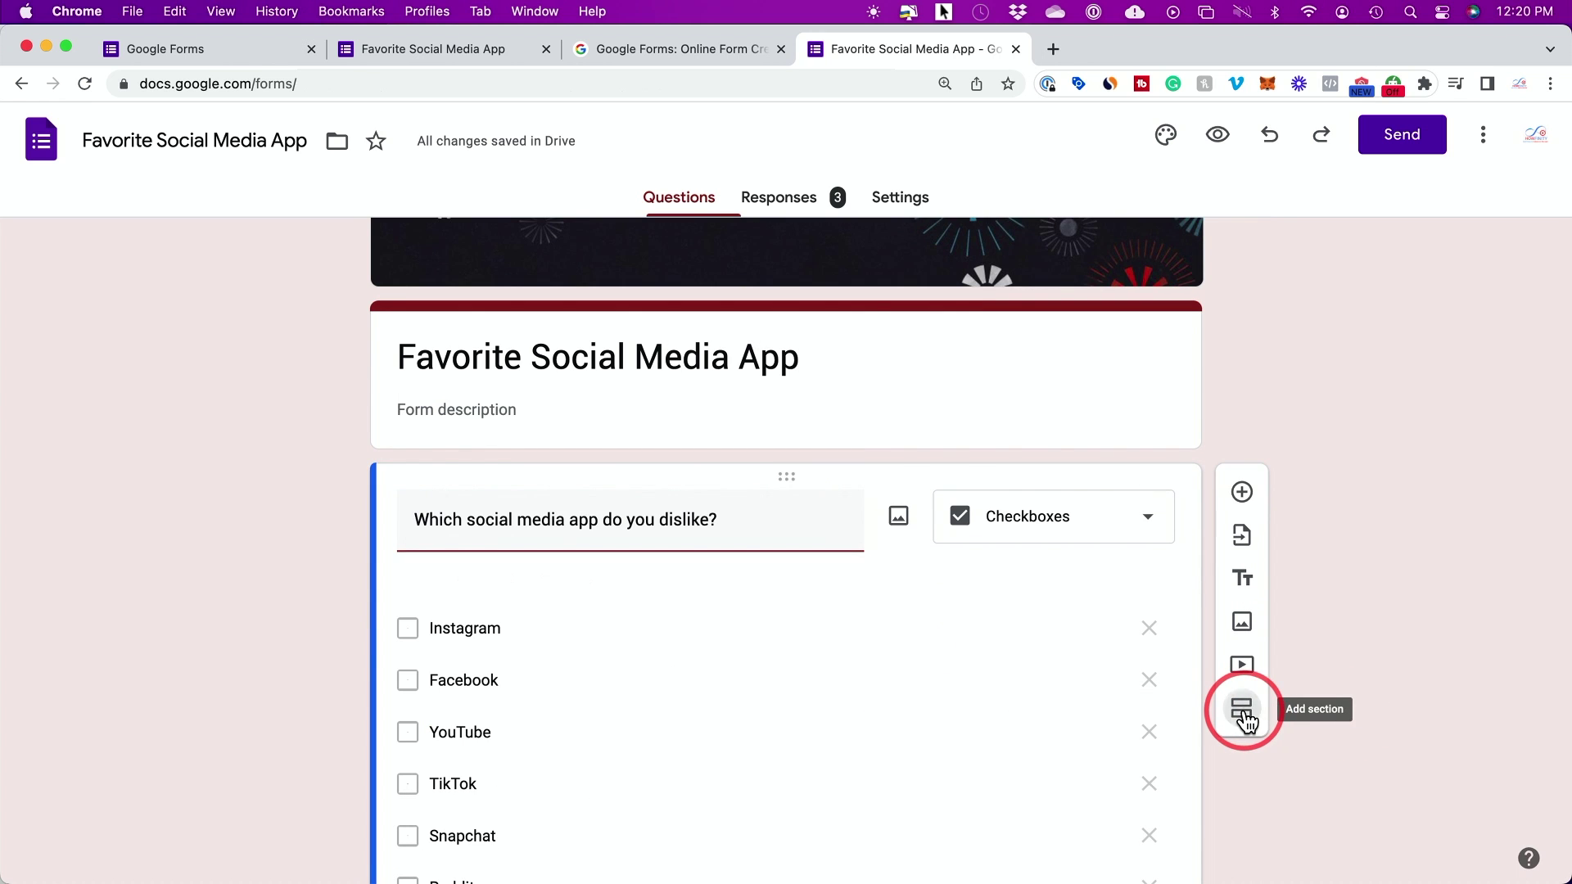
{"action": "left_click", "coordinate": [1244, 719]}
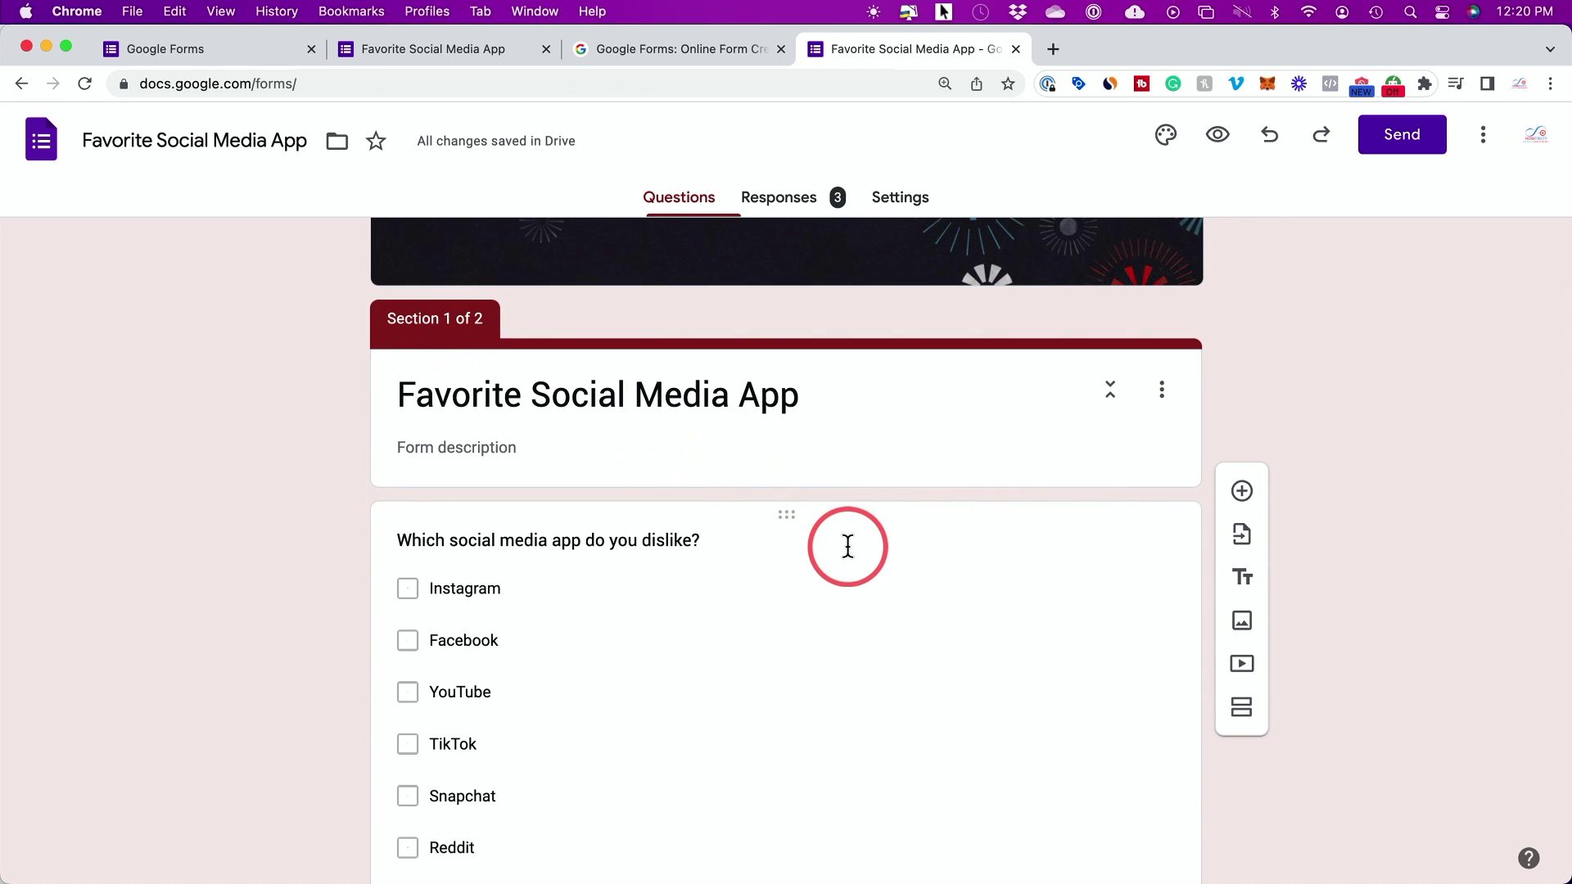
Step: Drag the favorite social media app question to the top of Section 1, then select the Section 2 title
{"action": "scroll", "coordinate": [846, 544], "scroll_direction": "down", "scroll_amount": 8}
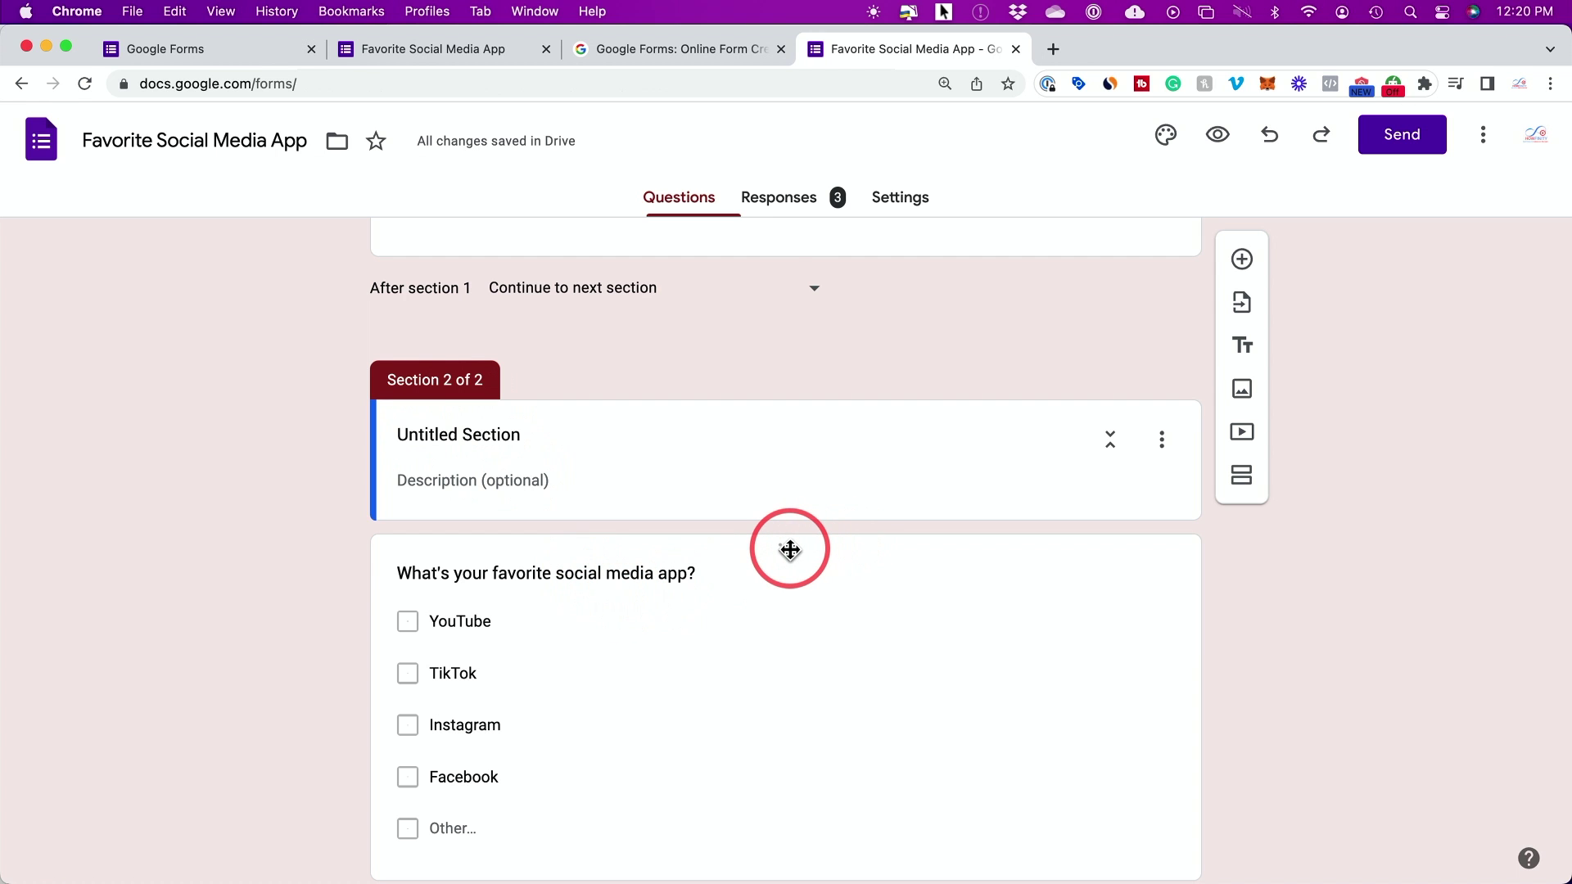
{"action": "left_click_drag", "start_coordinate": [790, 550], "coordinate": [796, 592]}
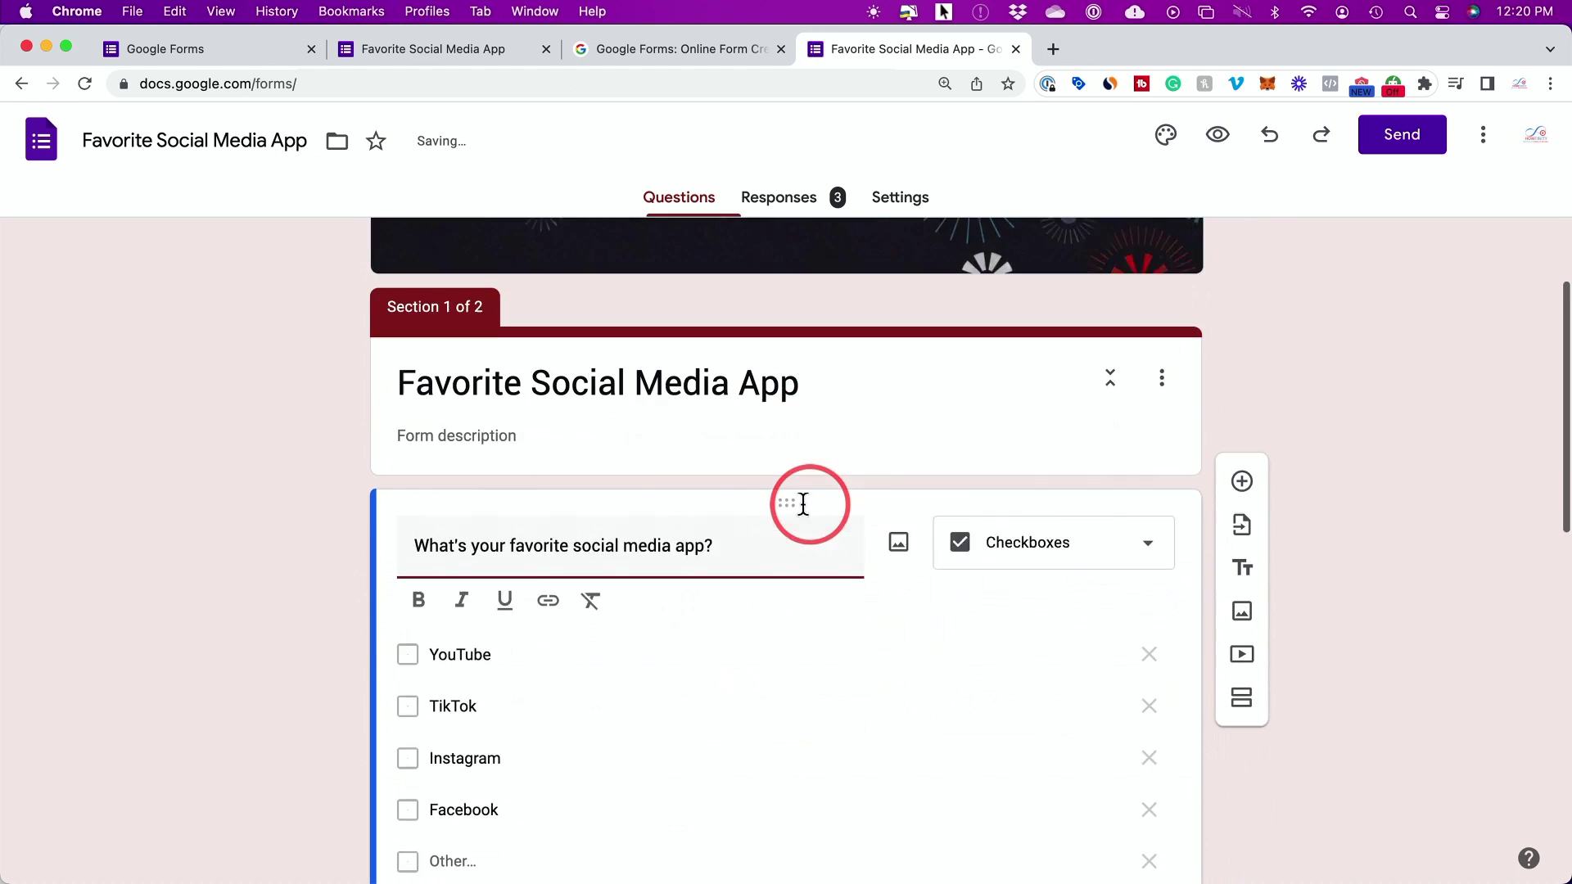
{"action": "scroll", "coordinate": [803, 503], "scroll_direction": "down", "scroll_amount": 15}
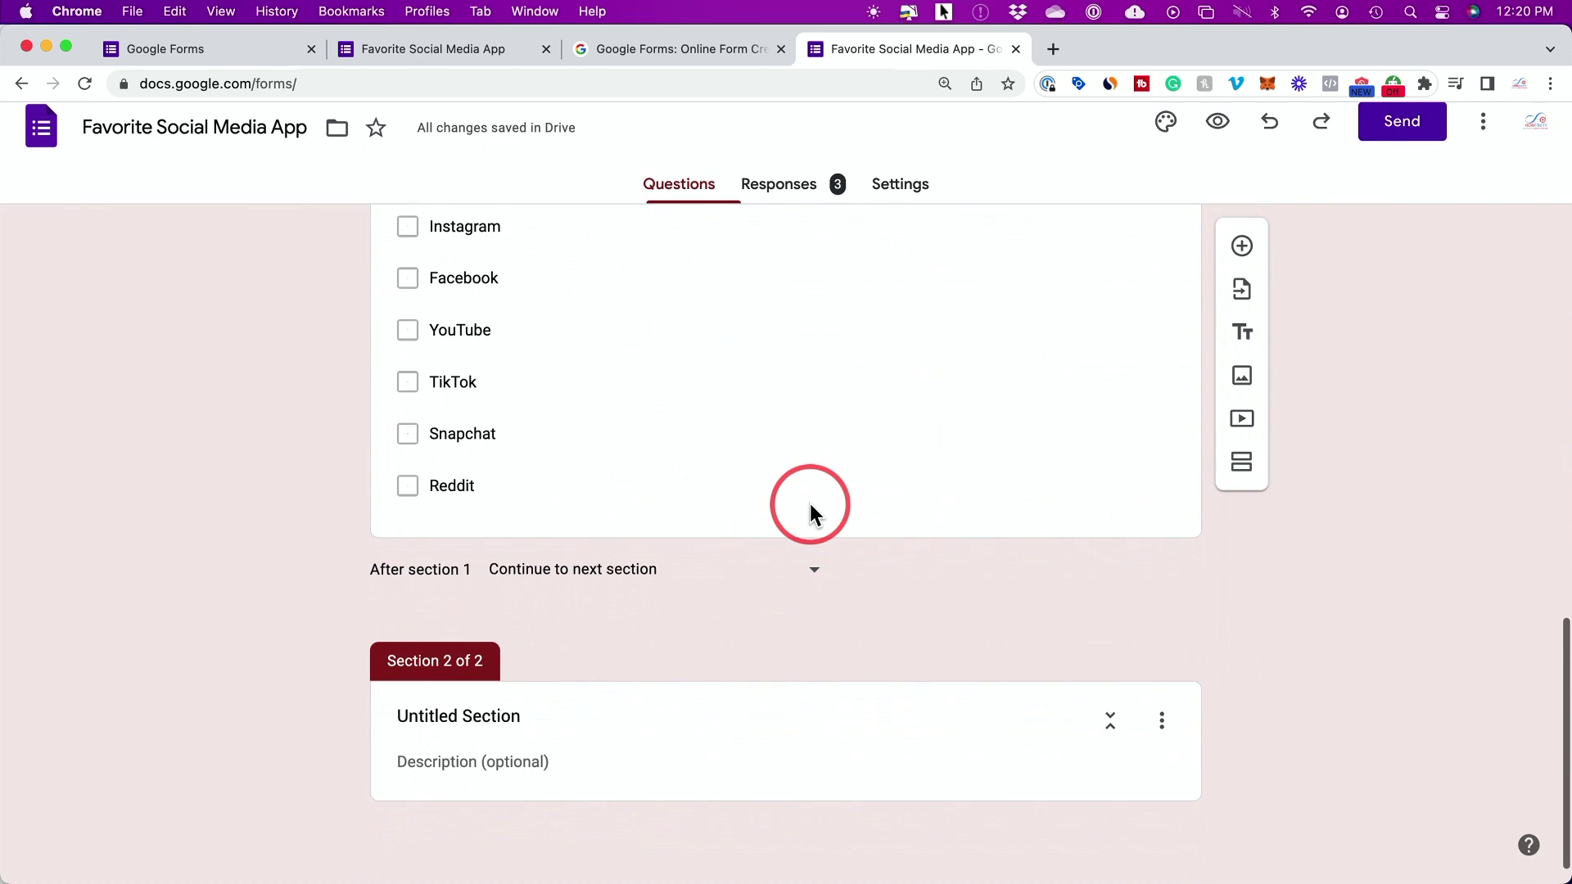
{"action": "left_click", "coordinate": [484, 729]}
{"action": "triple_click", "coordinate": [400, 704]}
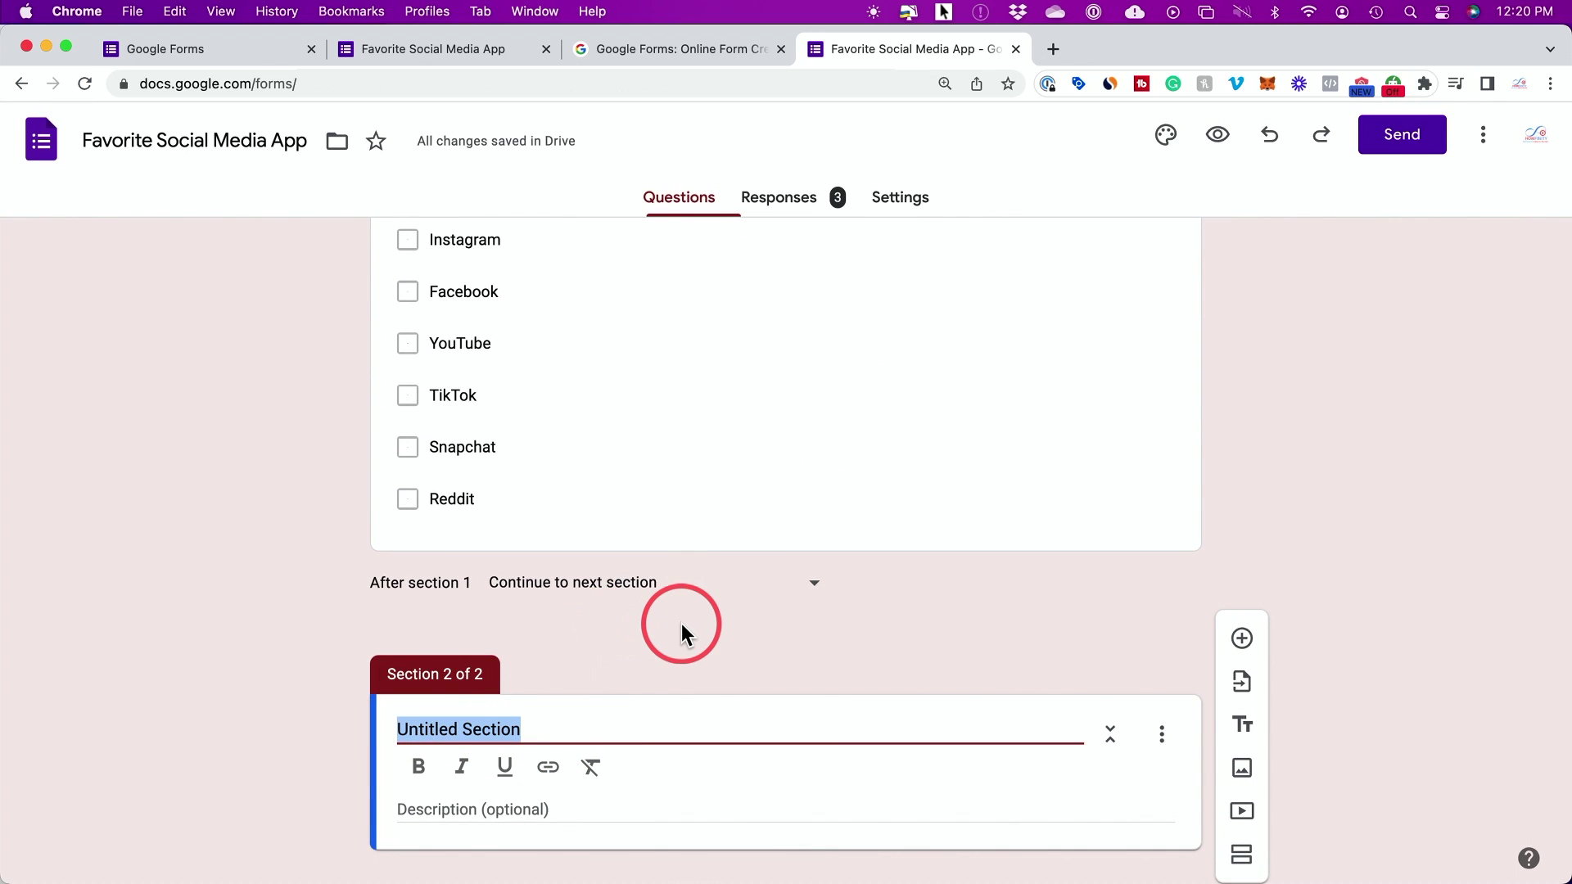
{"action": "scroll", "coordinate": [1323, 731], "scroll_direction": "up", "scroll_amount": 15}
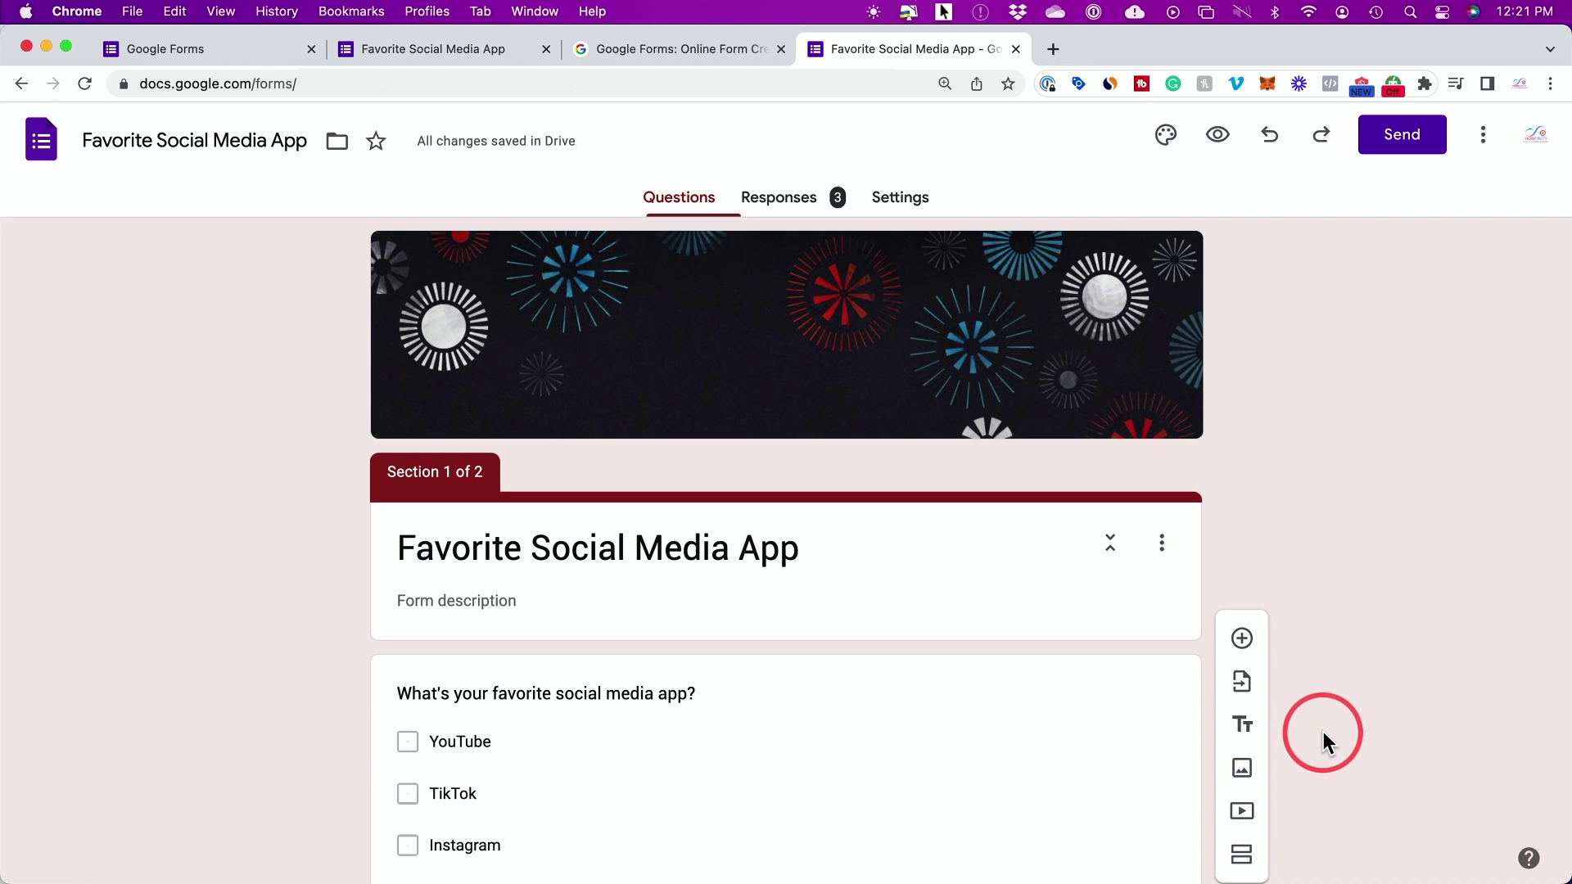
Step: Recolour the theme teal with the darker blue-grey background, keeping the fireworks header image
{"action": "left_click", "coordinate": [1167, 137]}
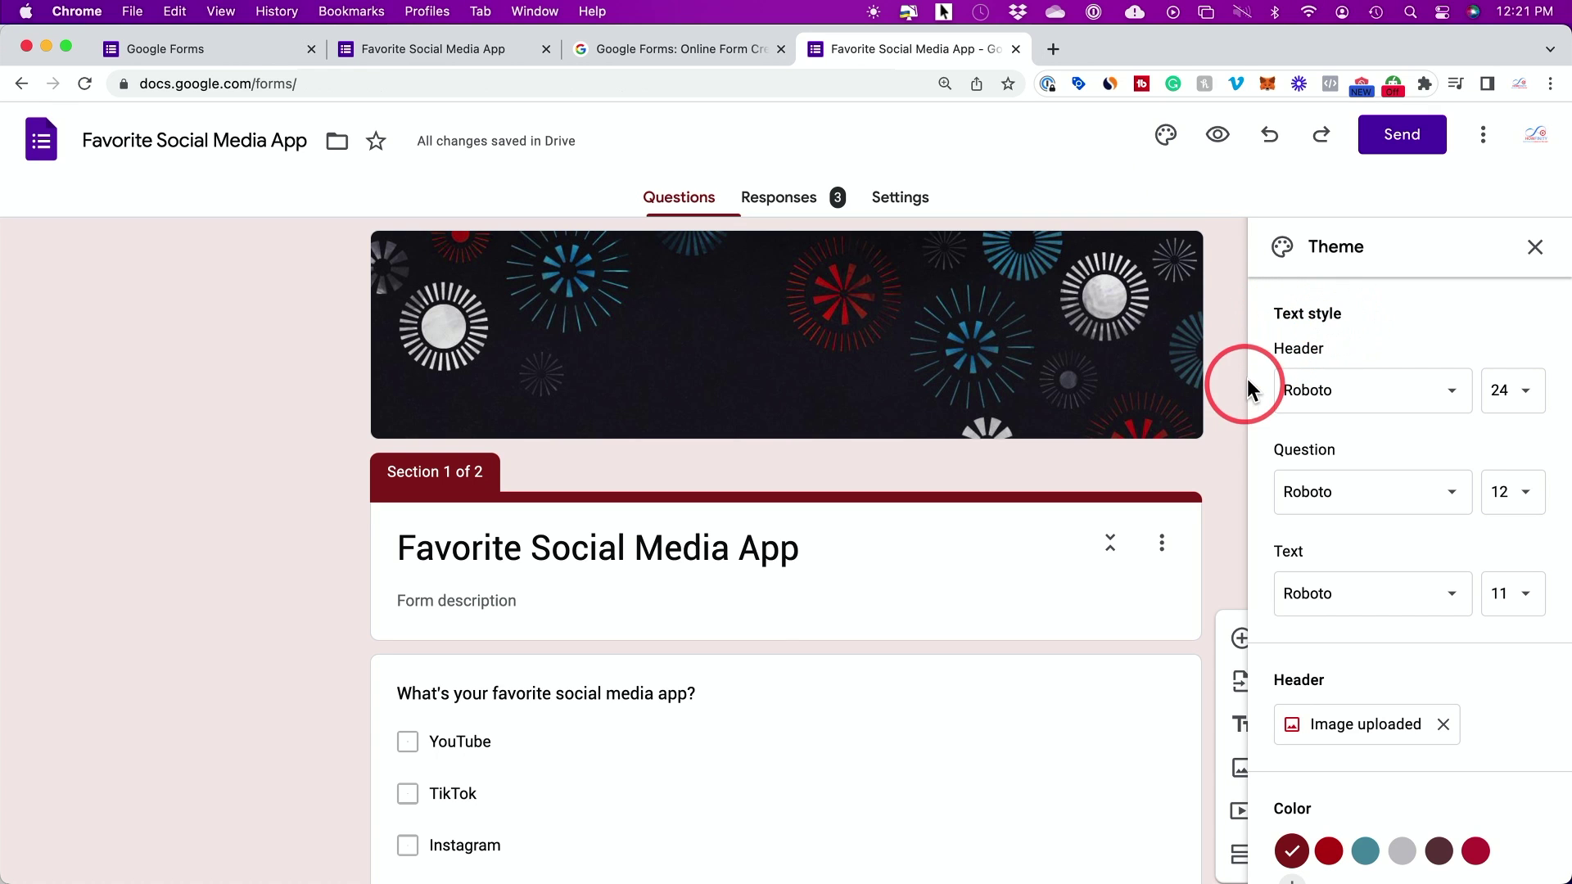
{"action": "scroll", "coordinate": [1261, 533], "scroll_direction": "down", "scroll_amount": 3}
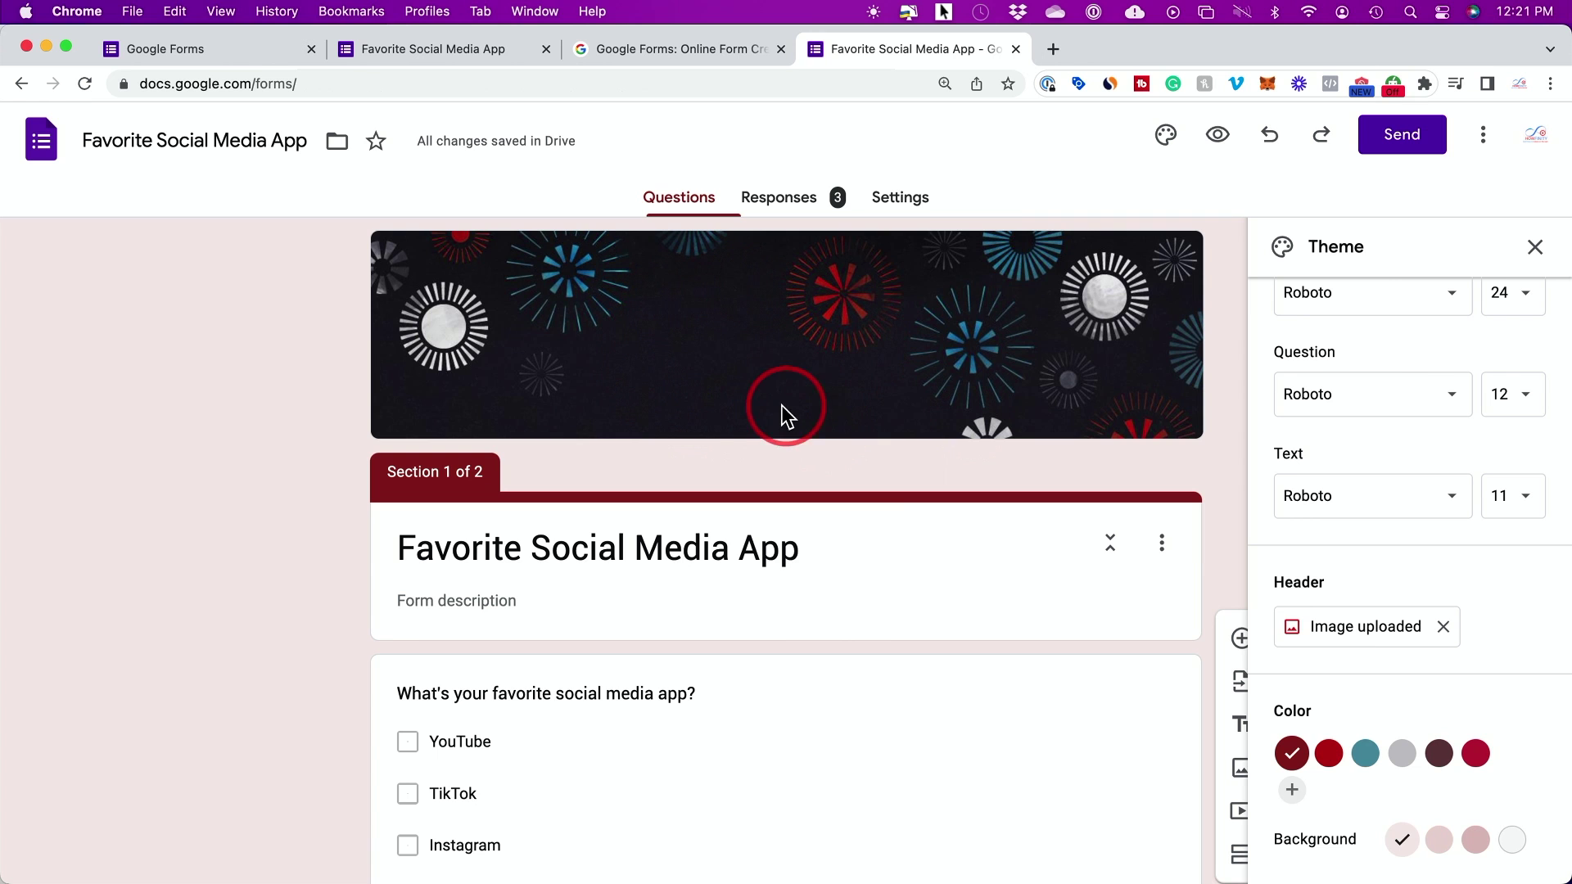
{"action": "left_click", "coordinate": [1343, 632]}
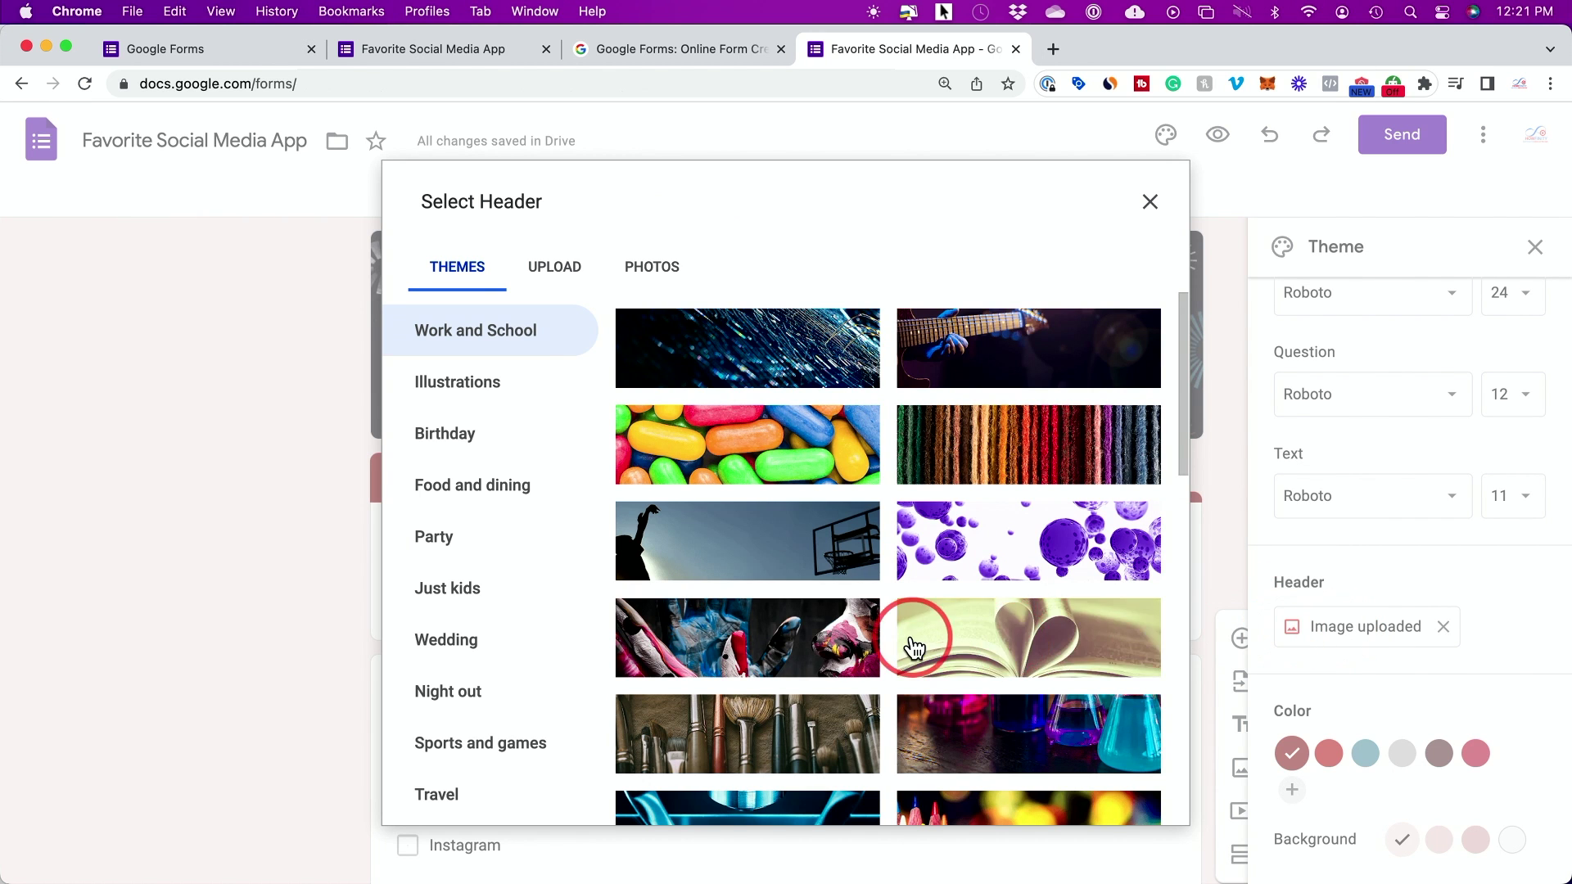
{"action": "scroll", "coordinate": [913, 646], "scroll_direction": "down", "scroll_amount": 3}
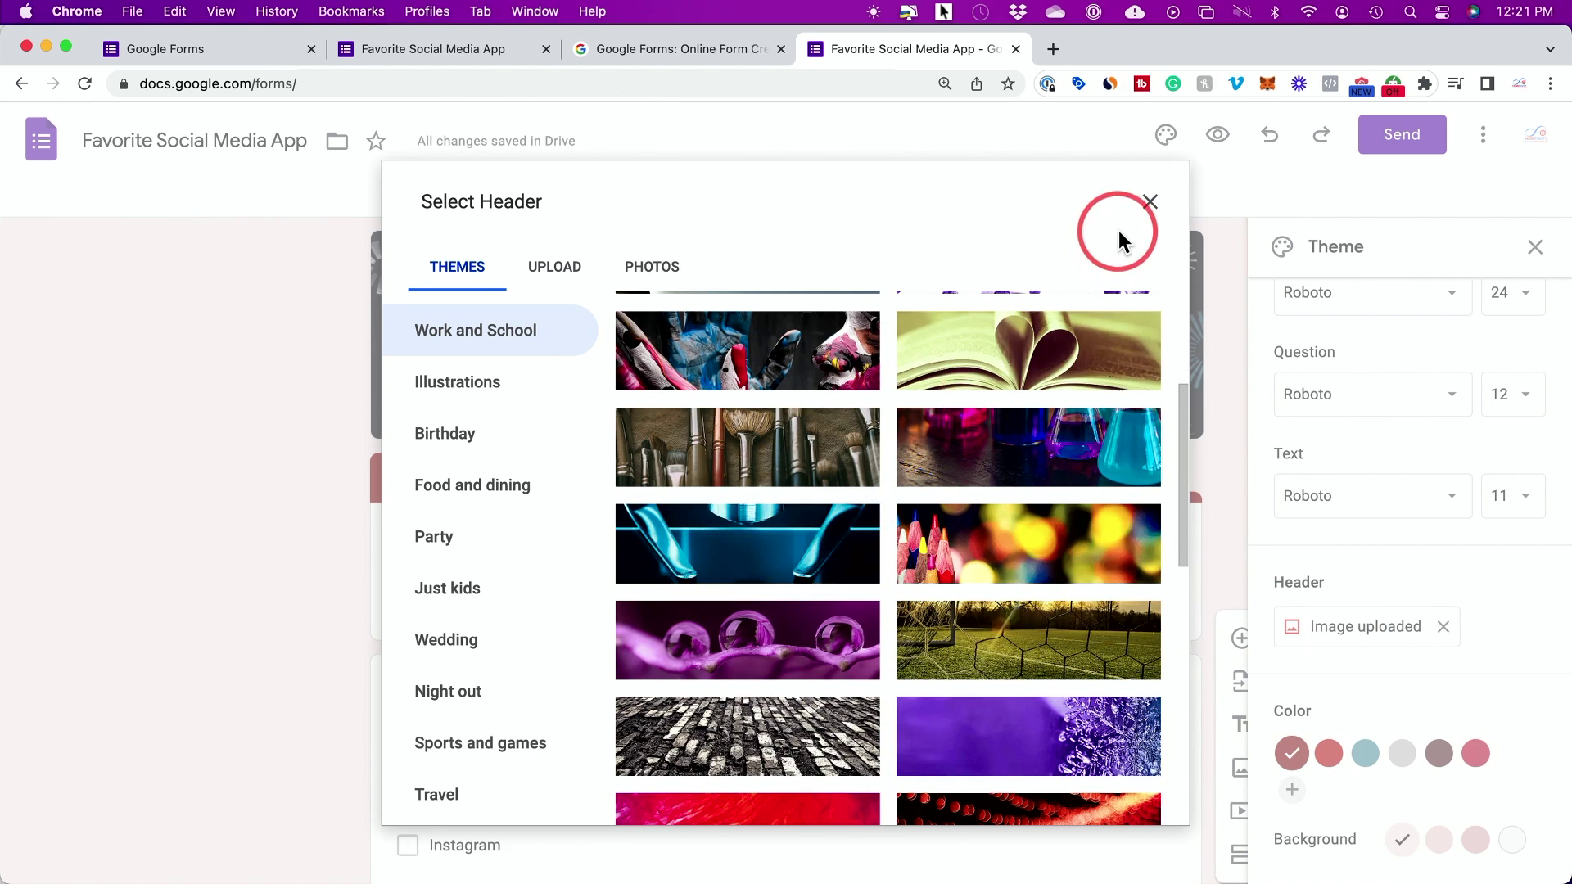
{"action": "left_click", "coordinate": [1150, 201]}
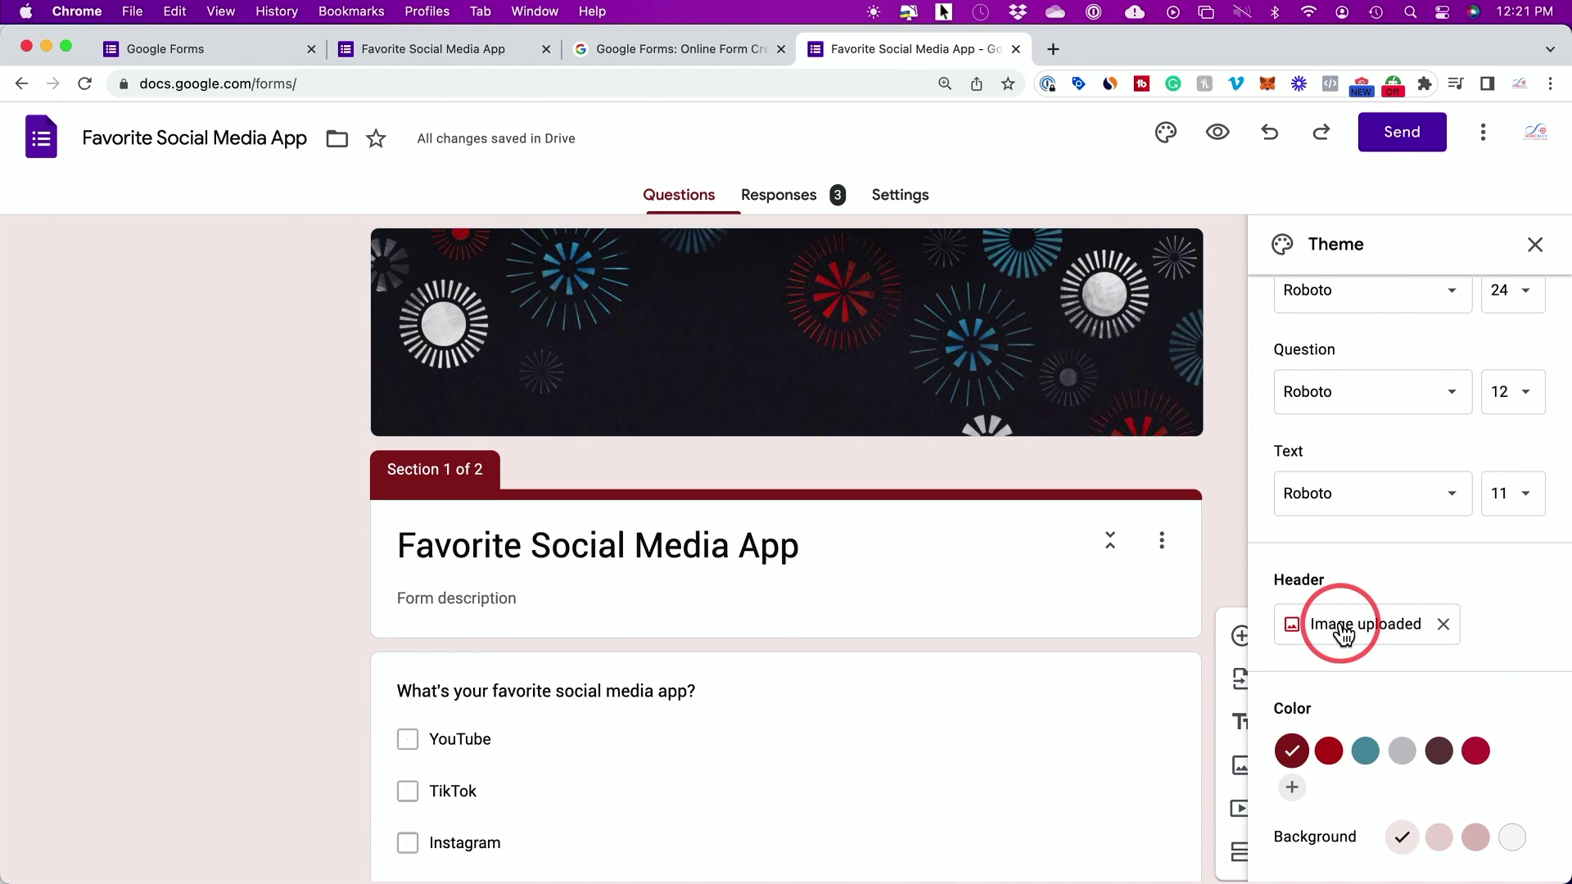
{"action": "left_click", "coordinate": [1366, 752]}
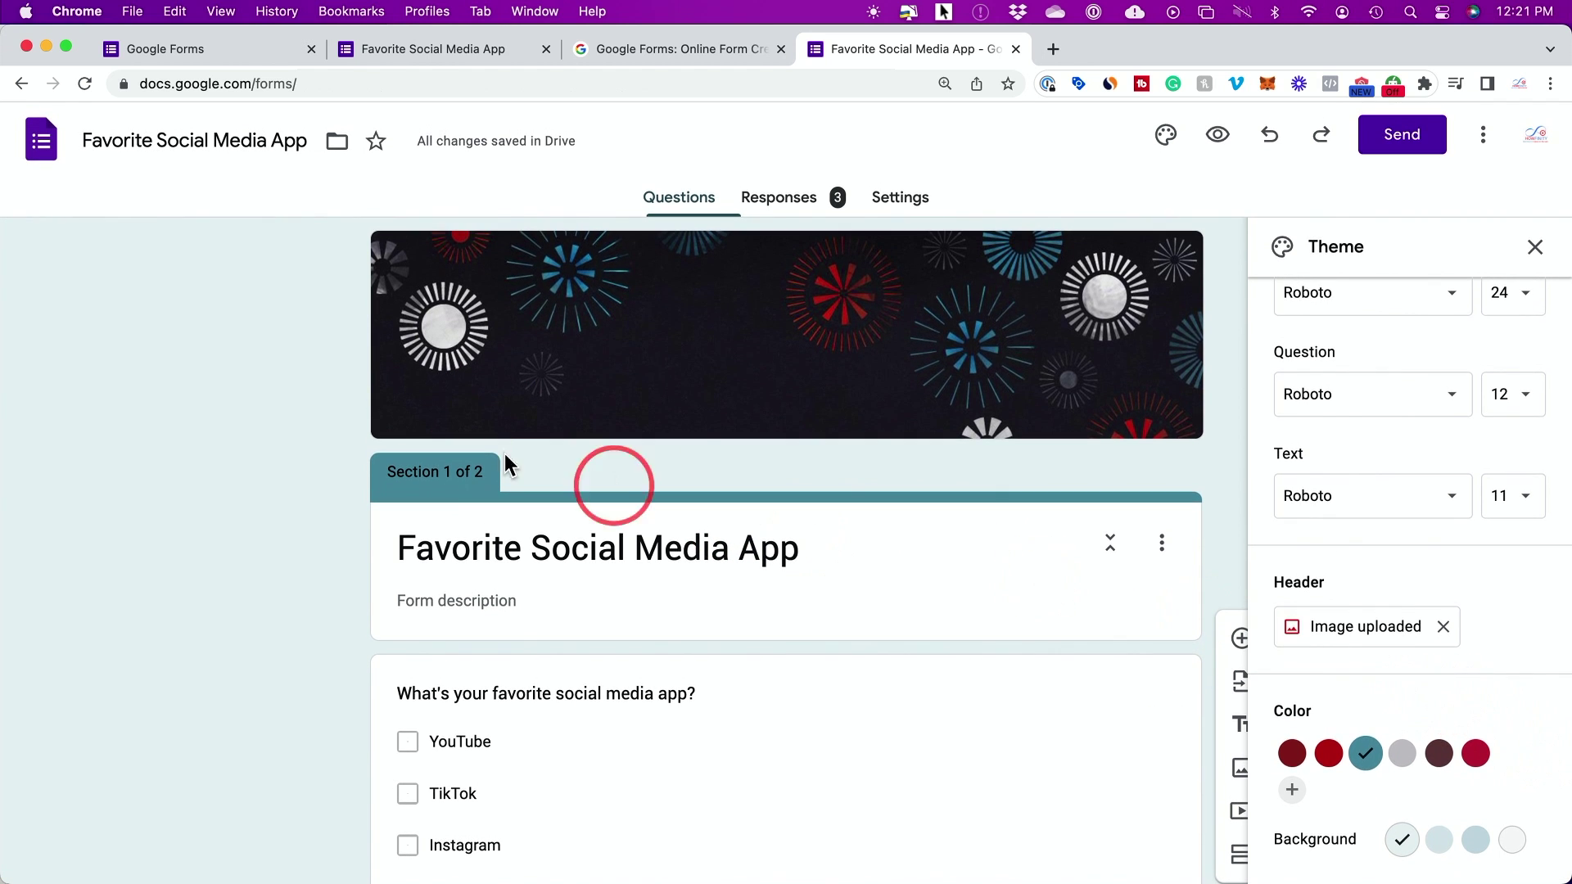
{"action": "left_click", "coordinate": [1472, 843]}
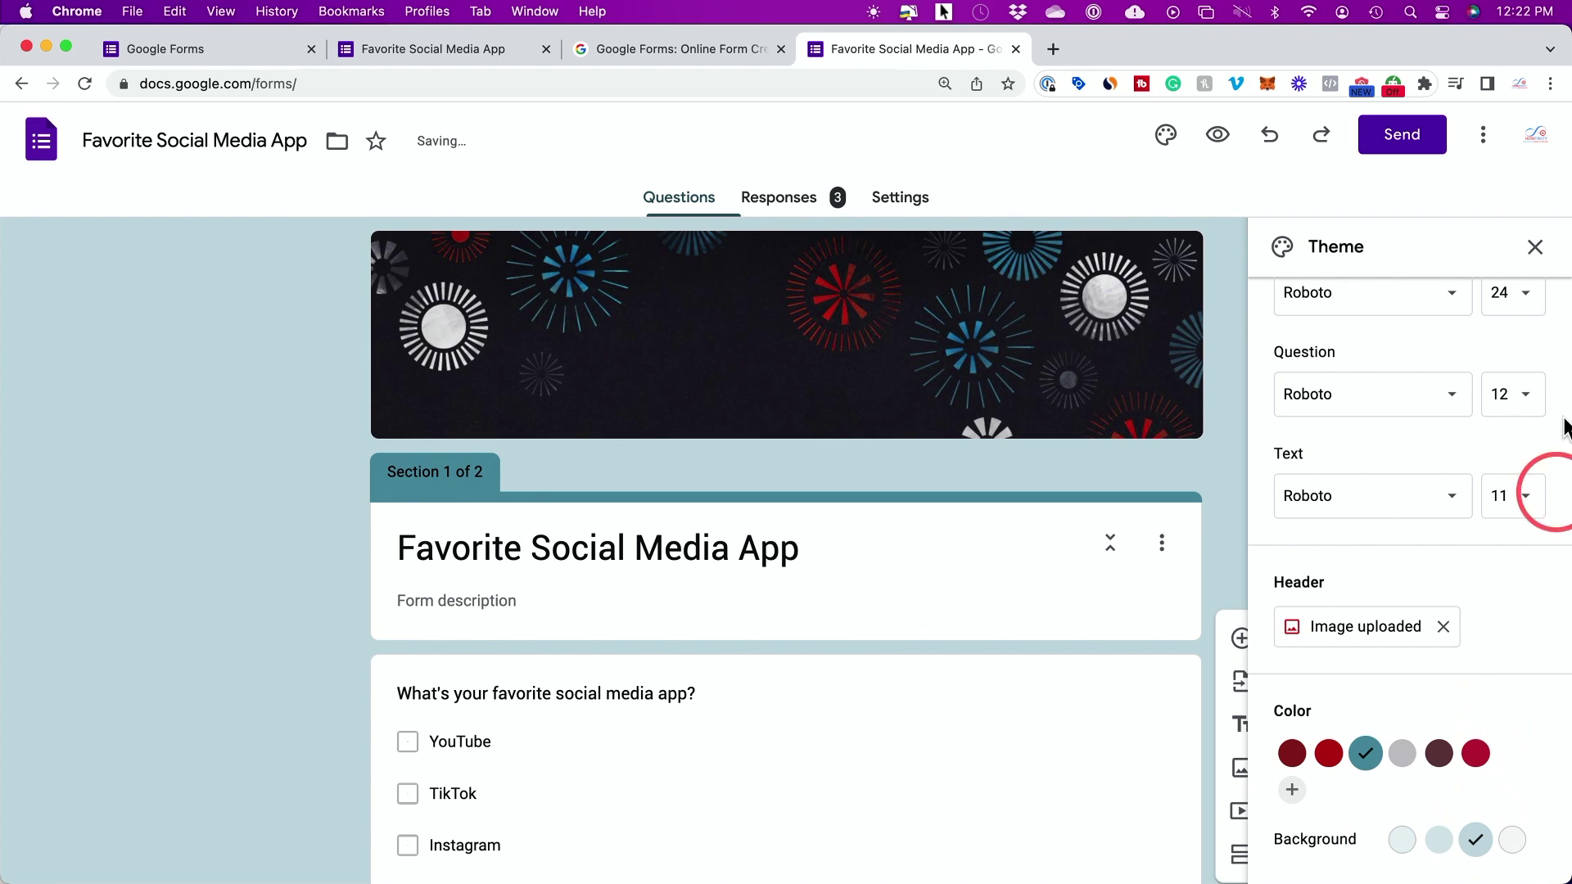
{"action": "left_click", "coordinate": [1529, 244]}
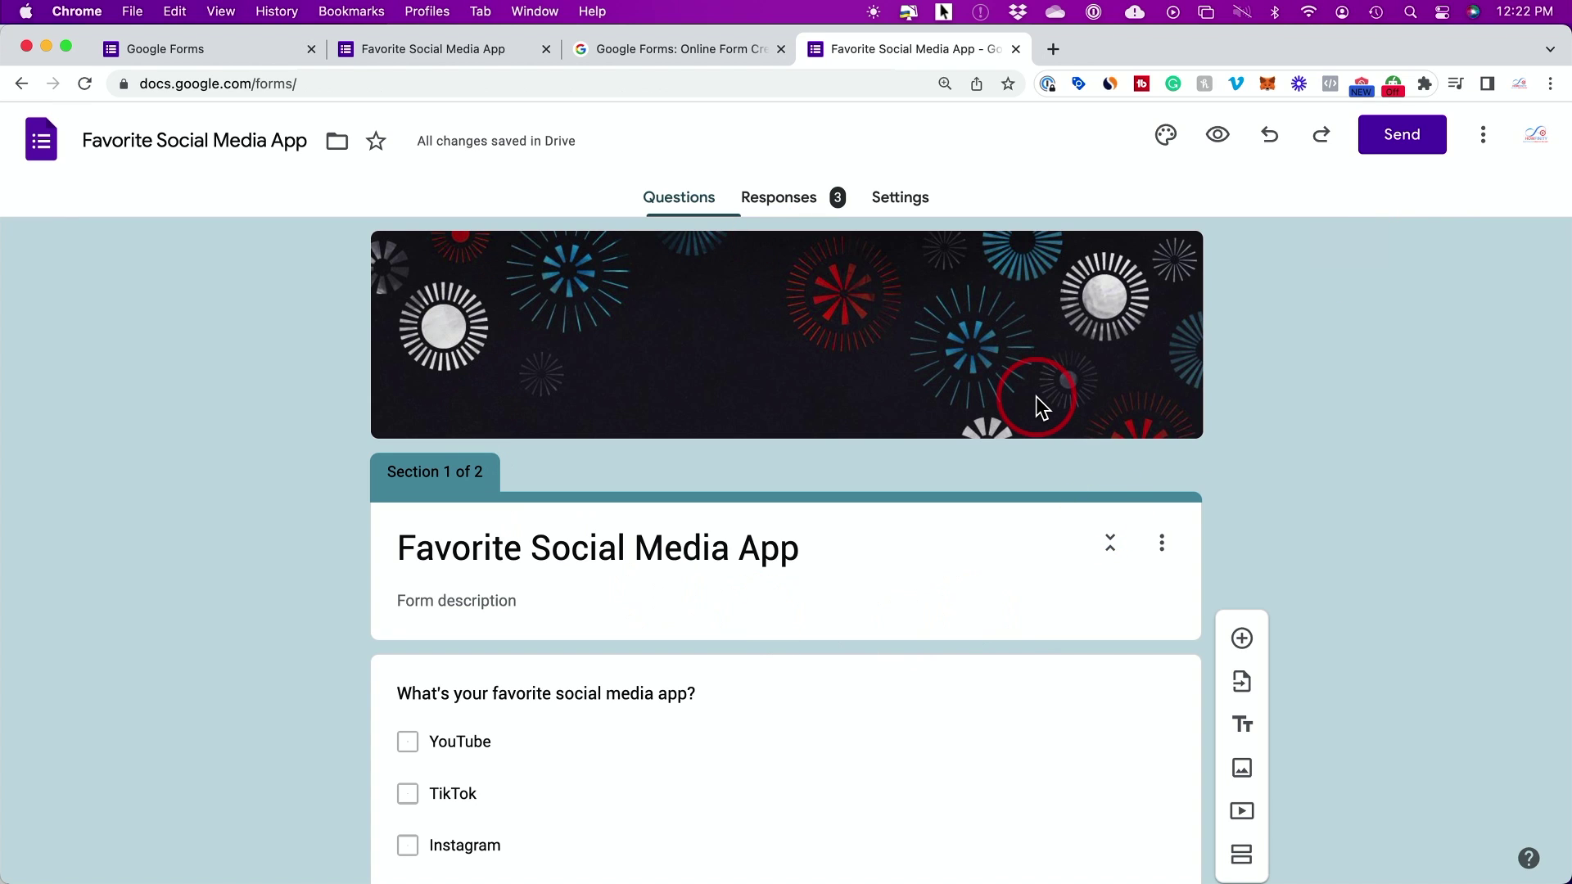
Step: Preview the form and submit a test response choosing YouTube as favourite and Instagram as disliked
{"action": "left_click", "coordinate": [1220, 140]}
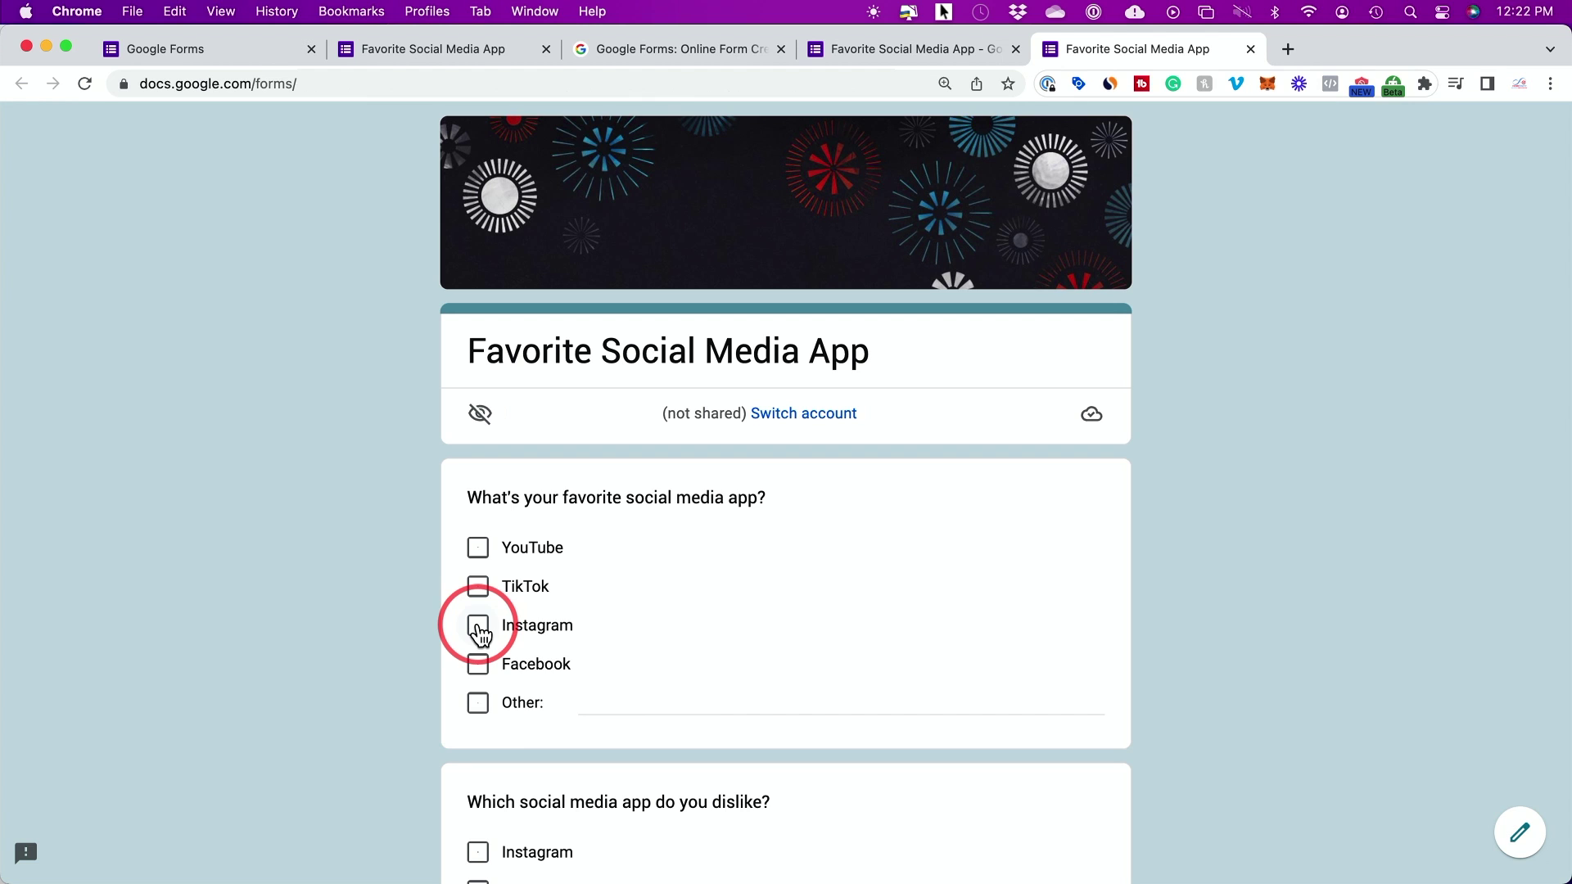
{"action": "left_click", "coordinate": [478, 550]}
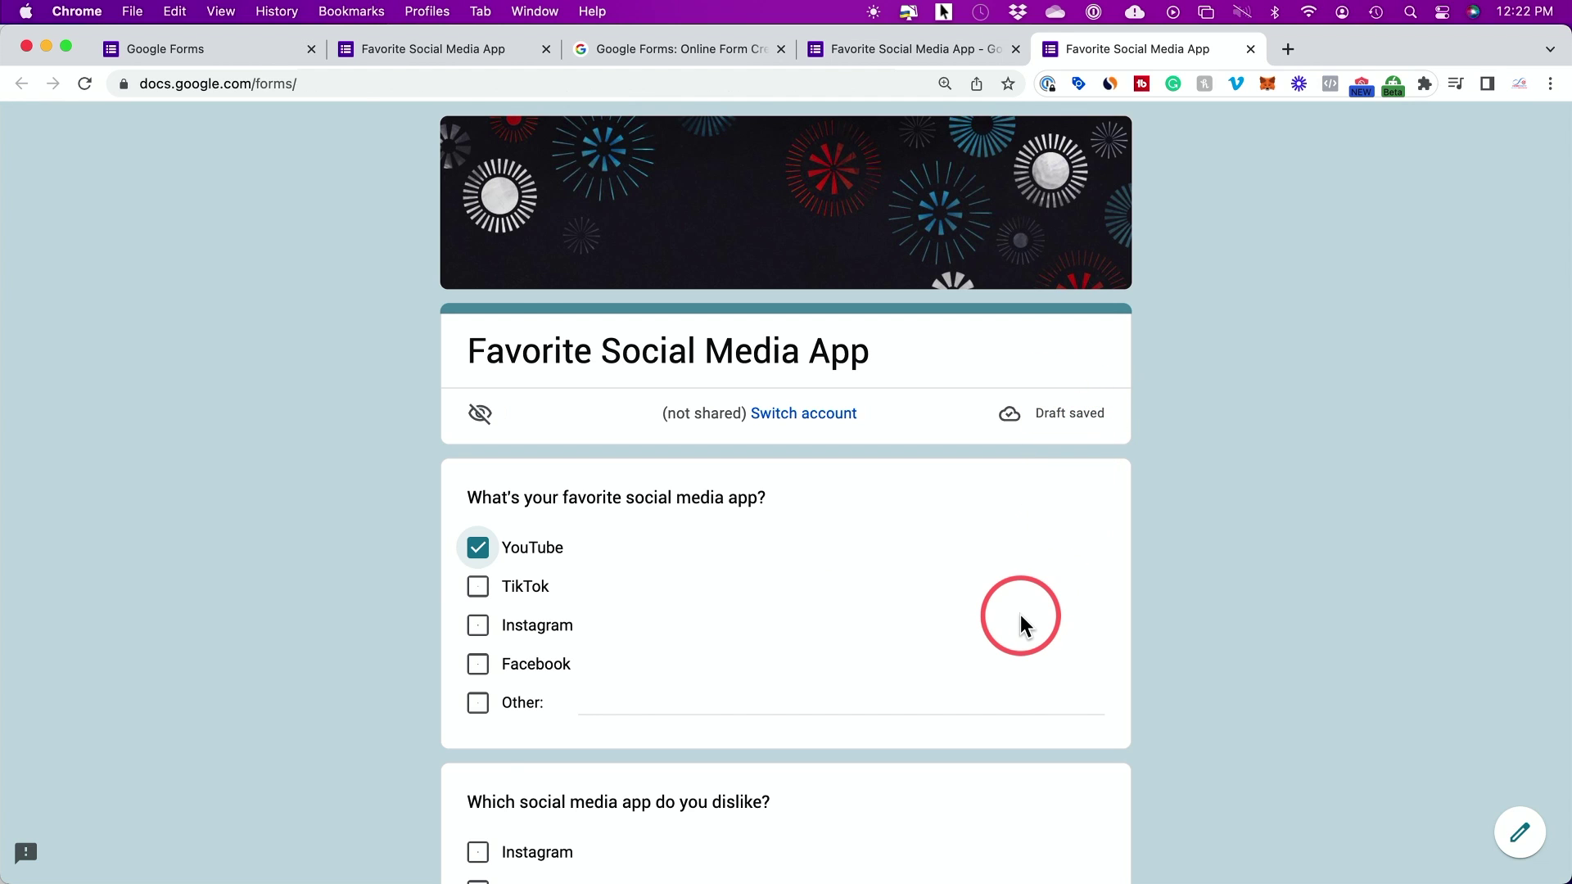
{"action": "scroll", "coordinate": [1020, 614], "scroll_direction": "down", "scroll_amount": 5}
{"action": "left_click", "coordinate": [480, 540]}
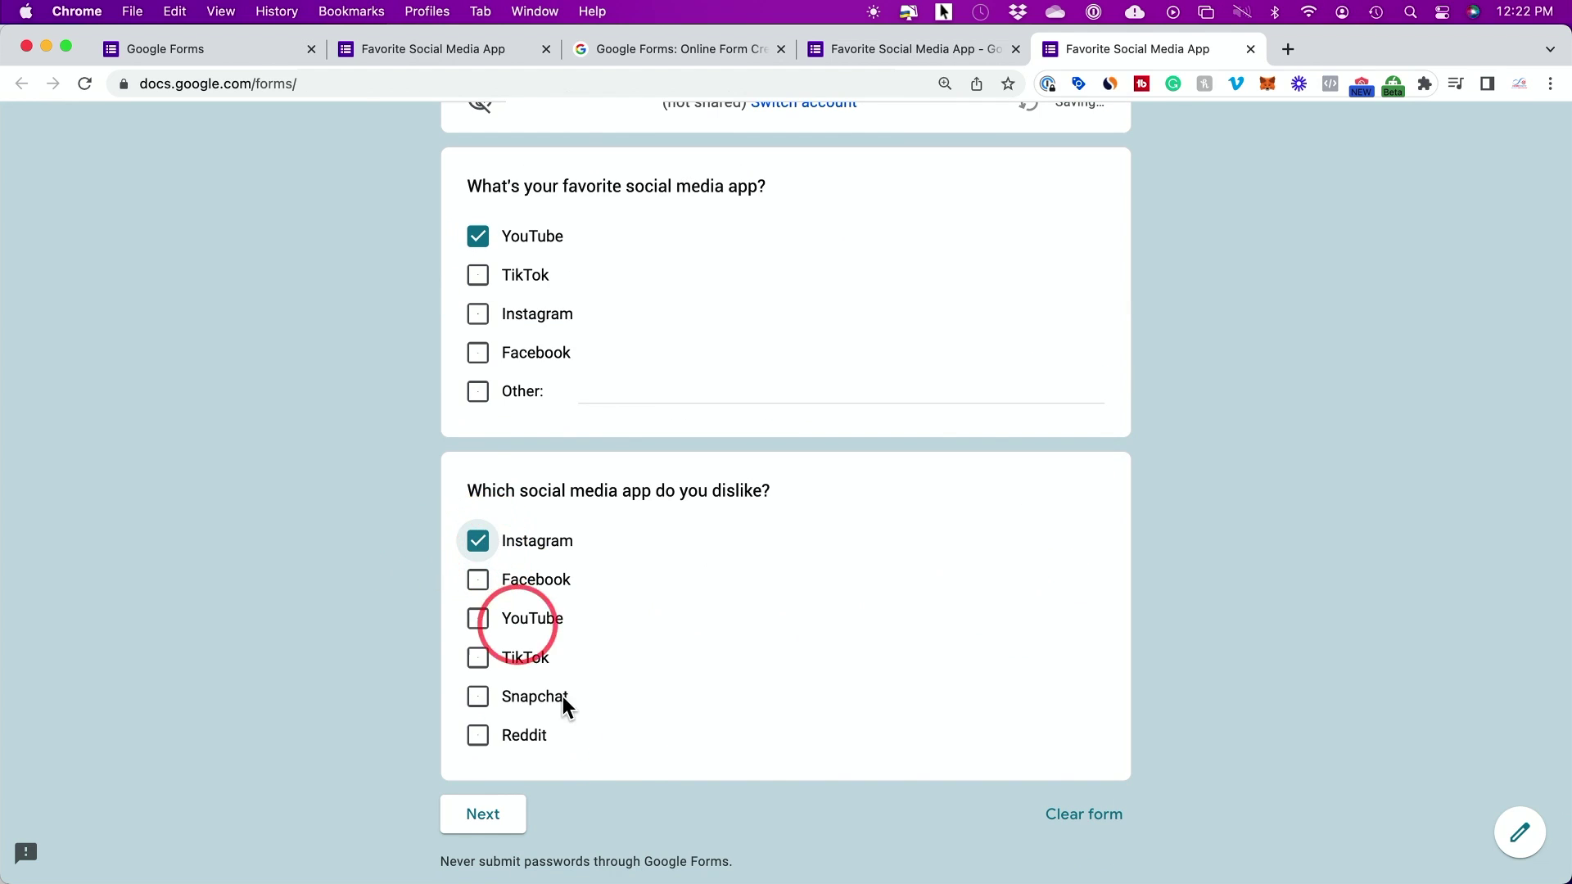
{"action": "left_click", "coordinate": [484, 815]}
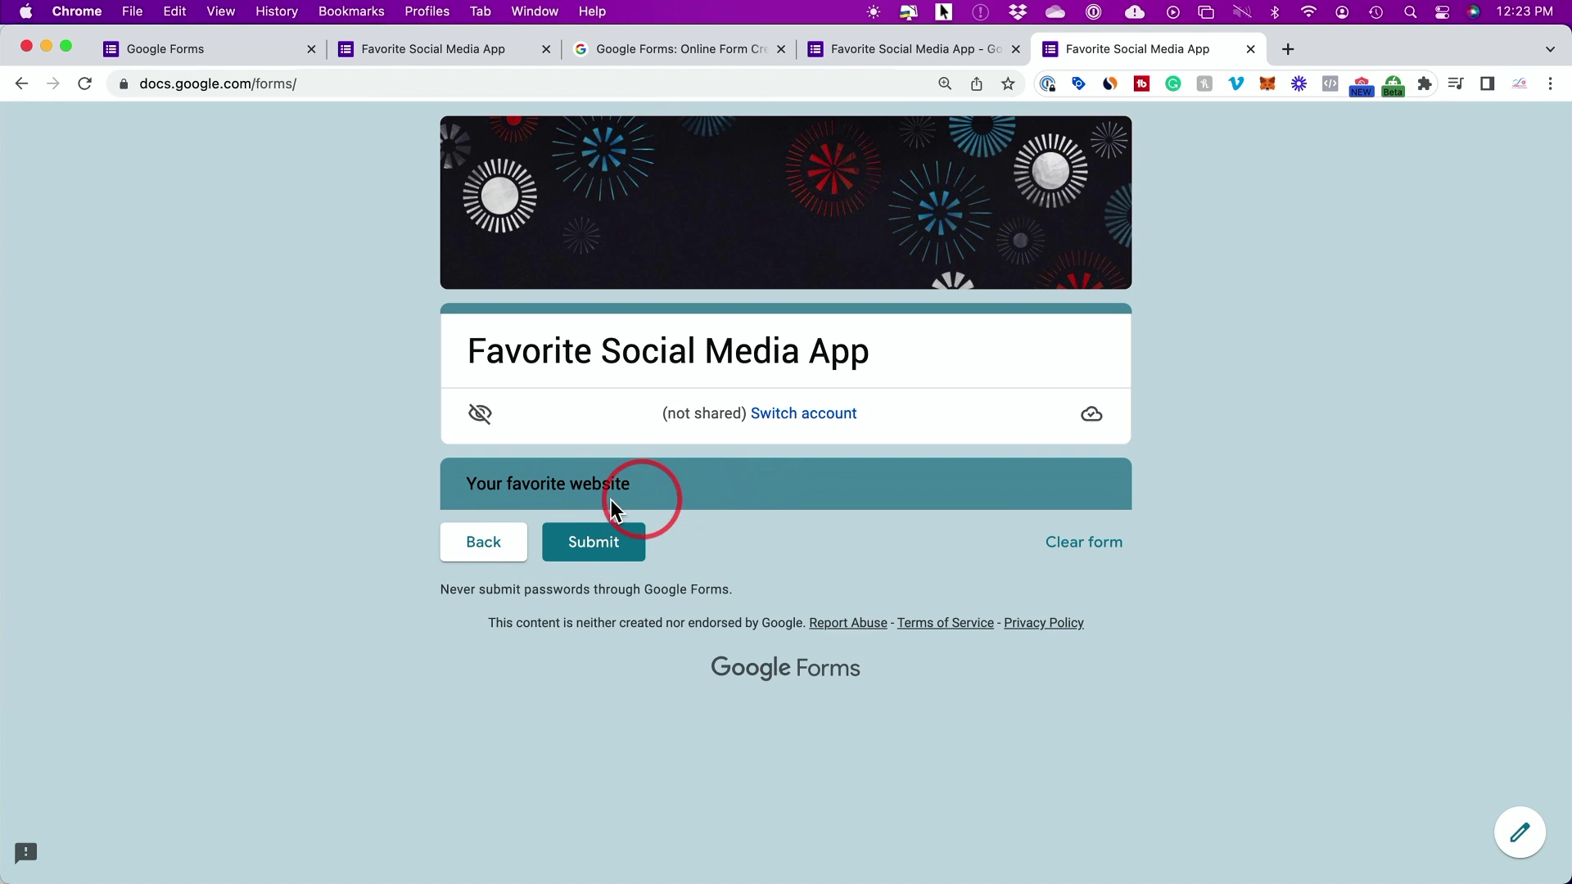
{"action": "left_click", "coordinate": [594, 548]}
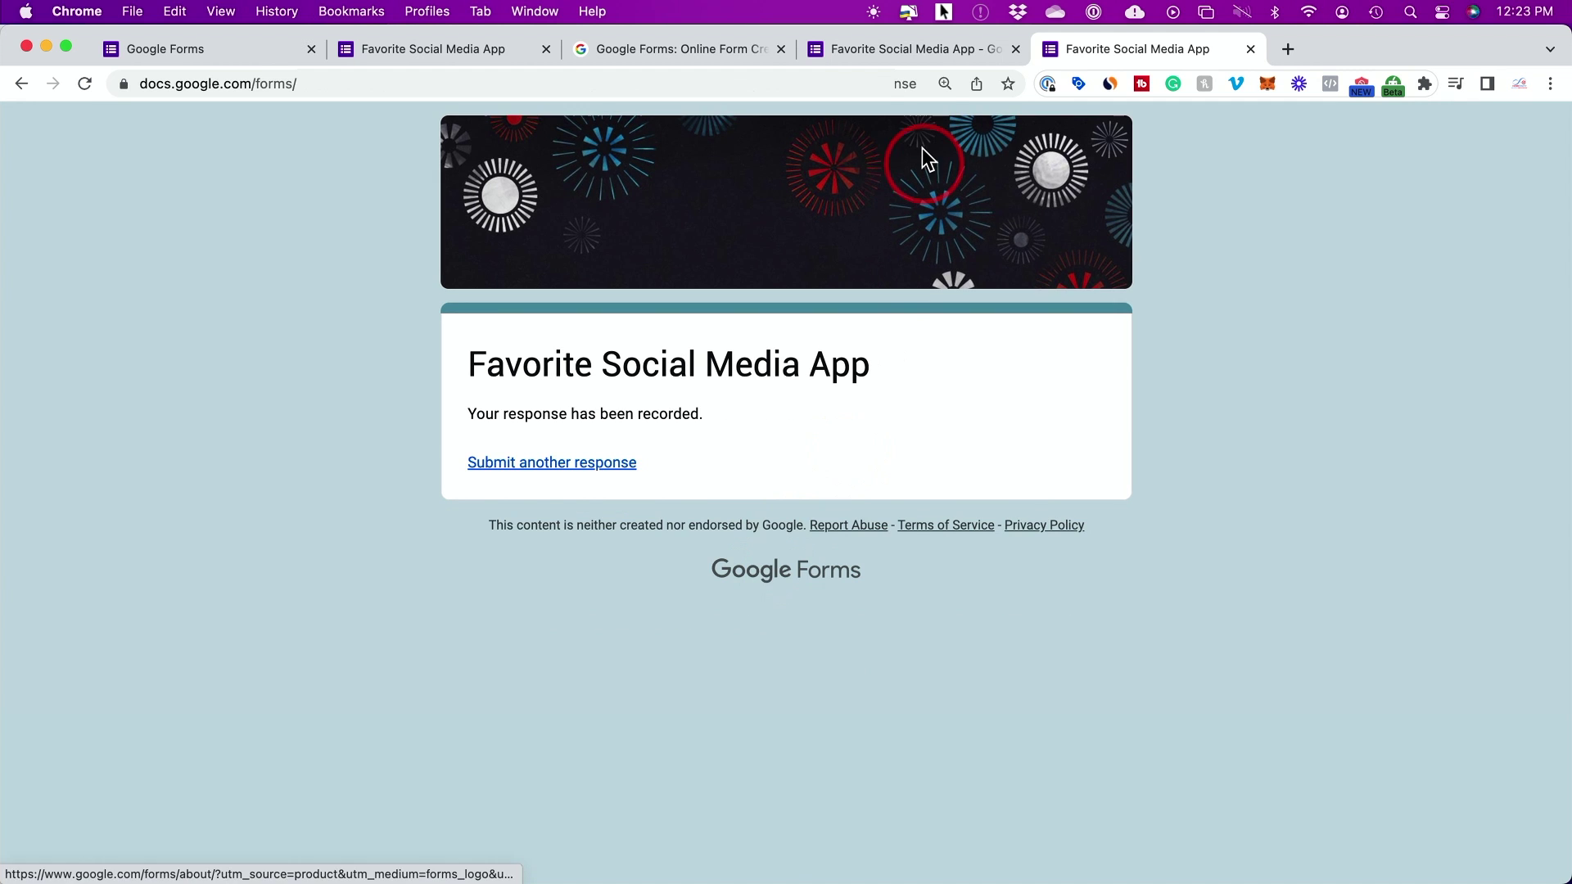
{"action": "left_click", "coordinate": [901, 57]}
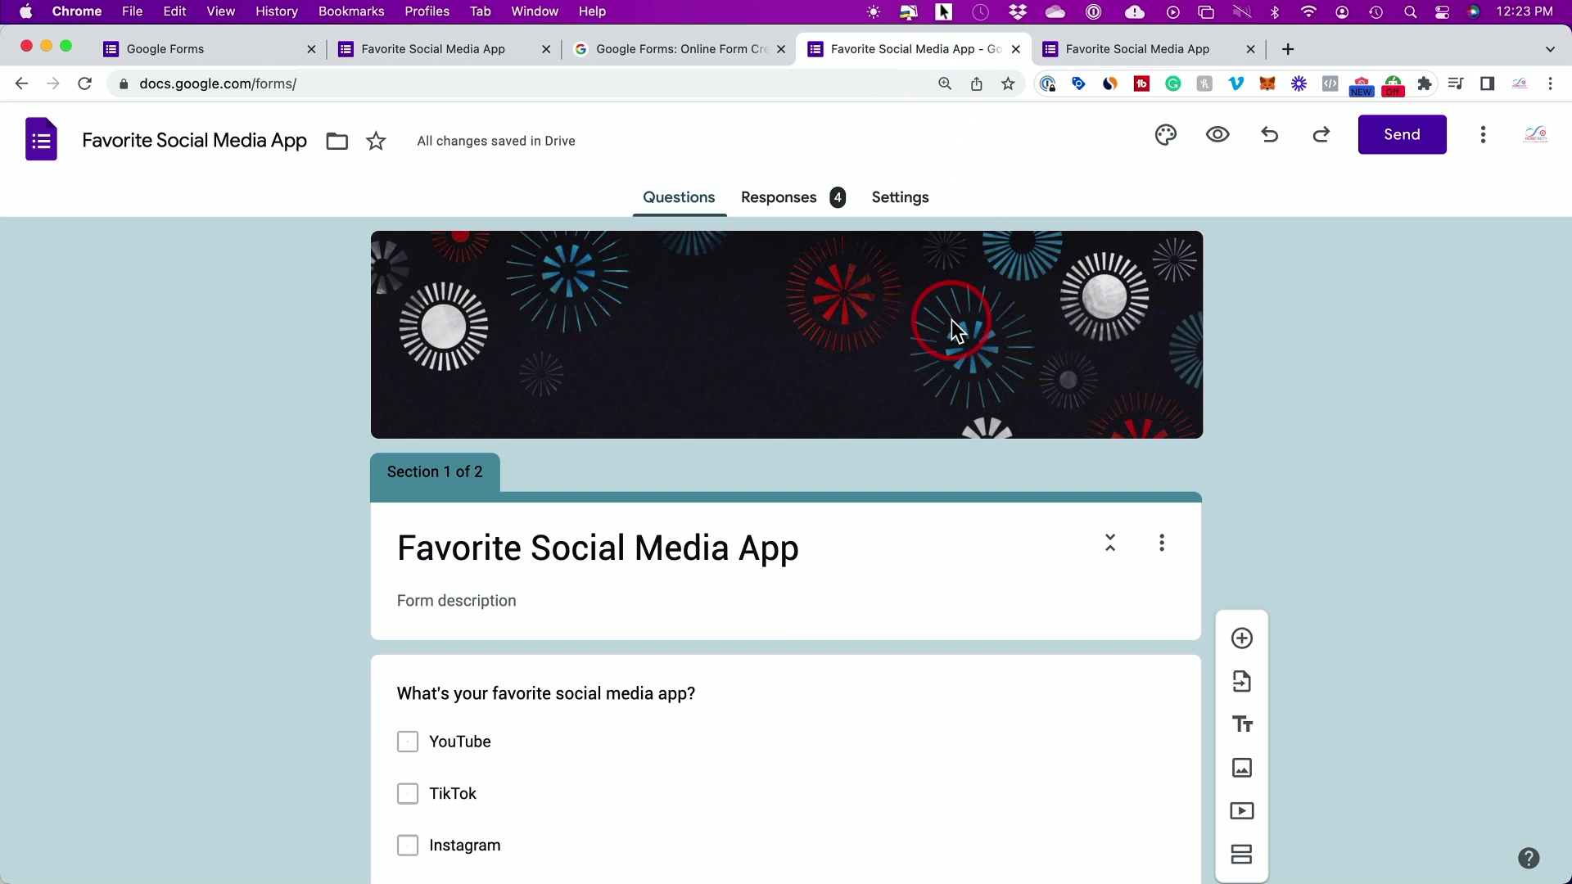
Step: Browse the 4 responses by question and individually, then stop the form accepting responses
{"action": "left_click", "coordinate": [783, 205]}
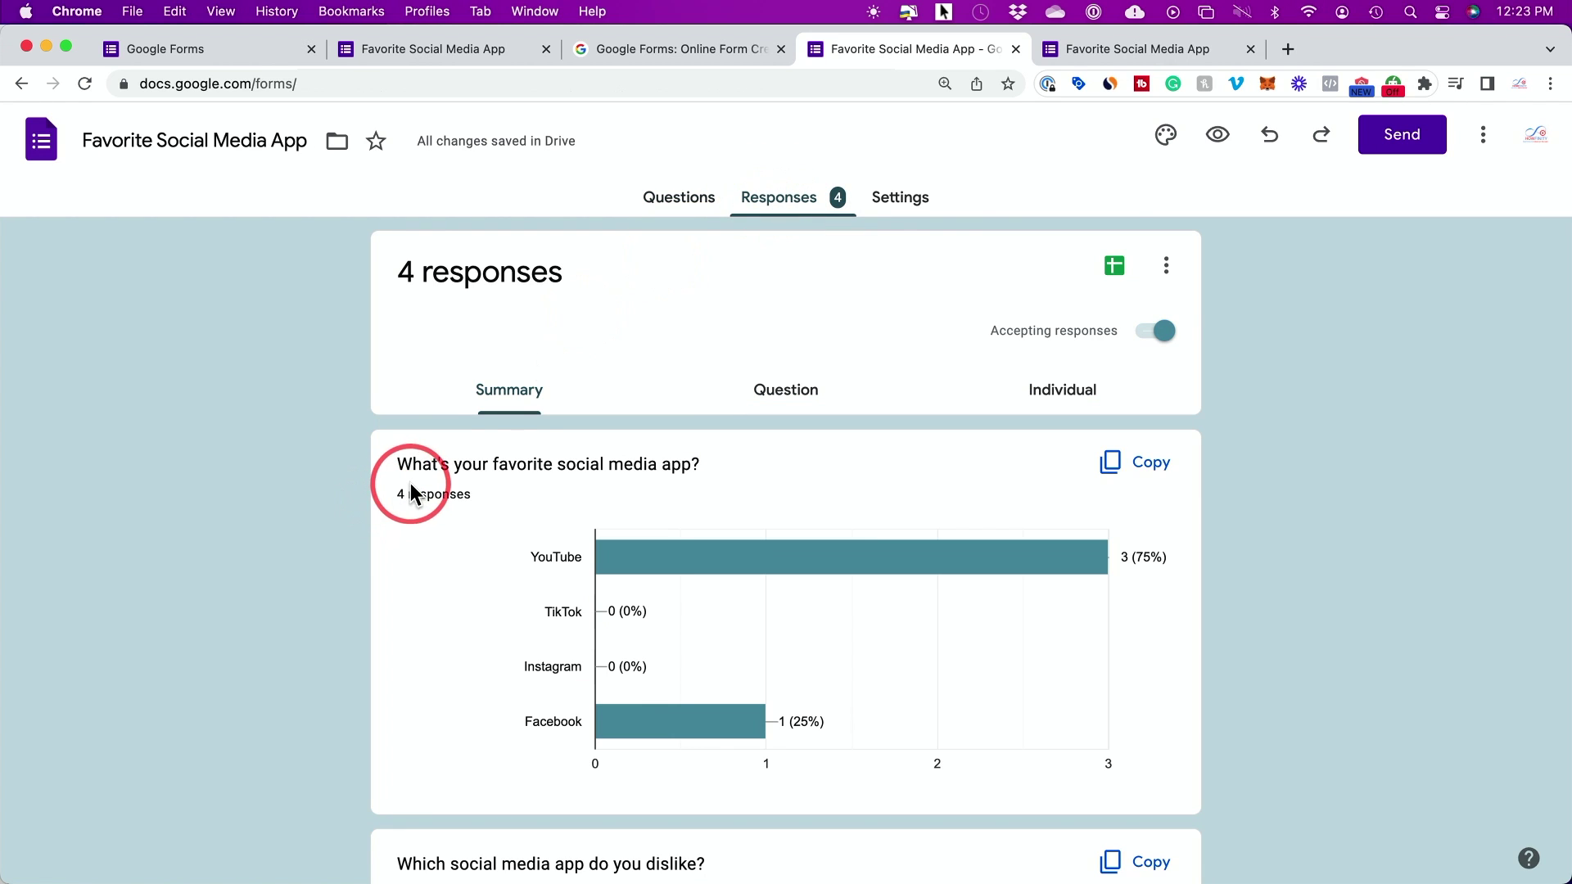
{"action": "scroll", "coordinate": [475, 488], "scroll_direction": "down", "scroll_amount": 2}
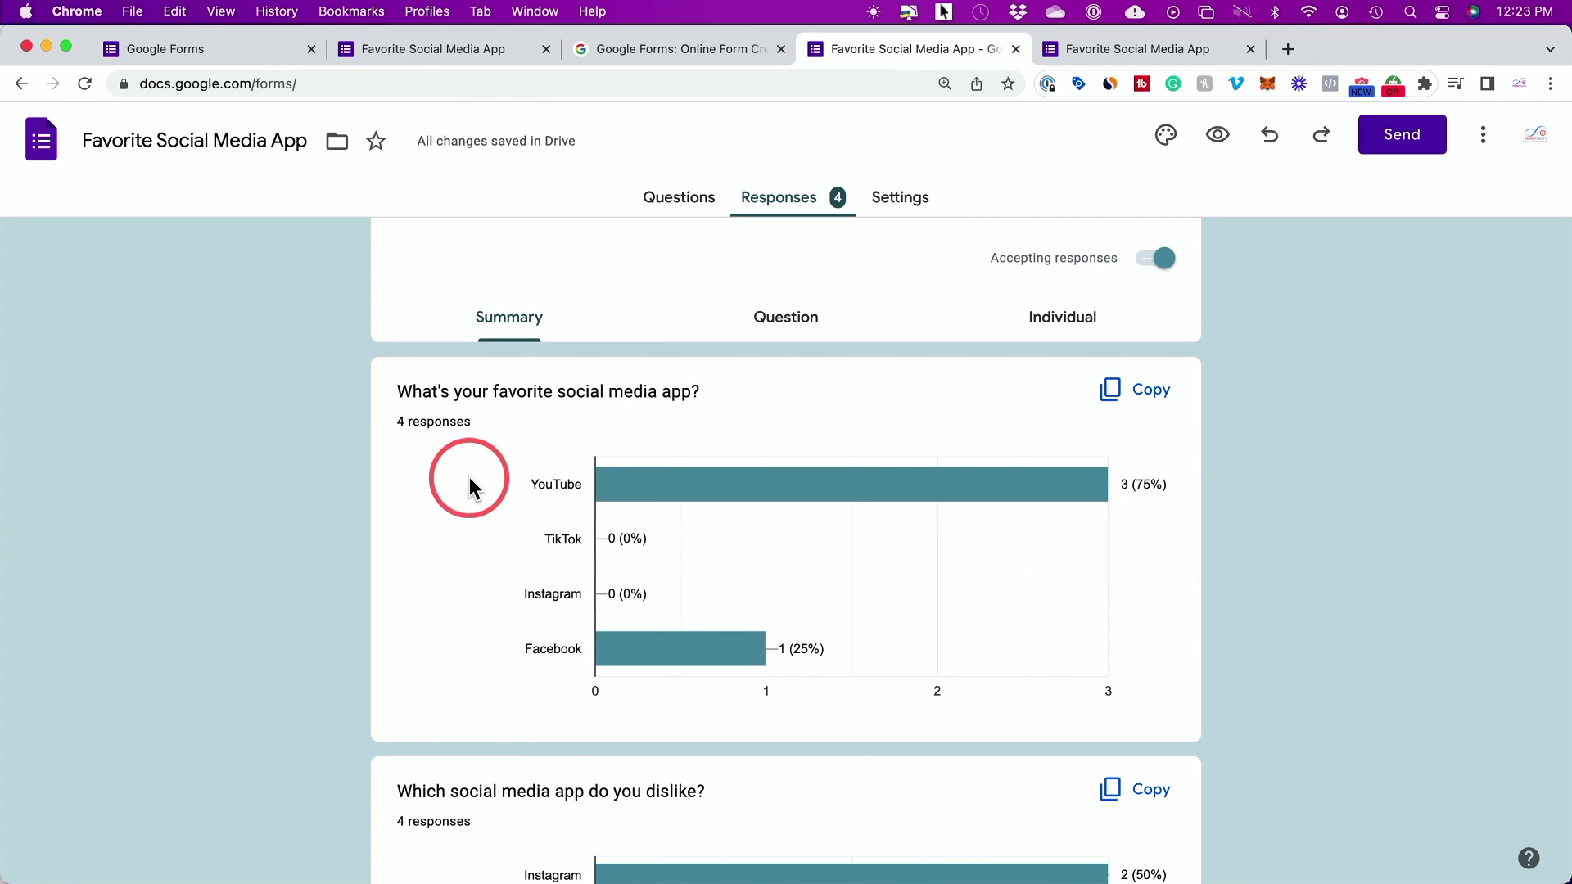
{"action": "left_click", "coordinate": [784, 317]}
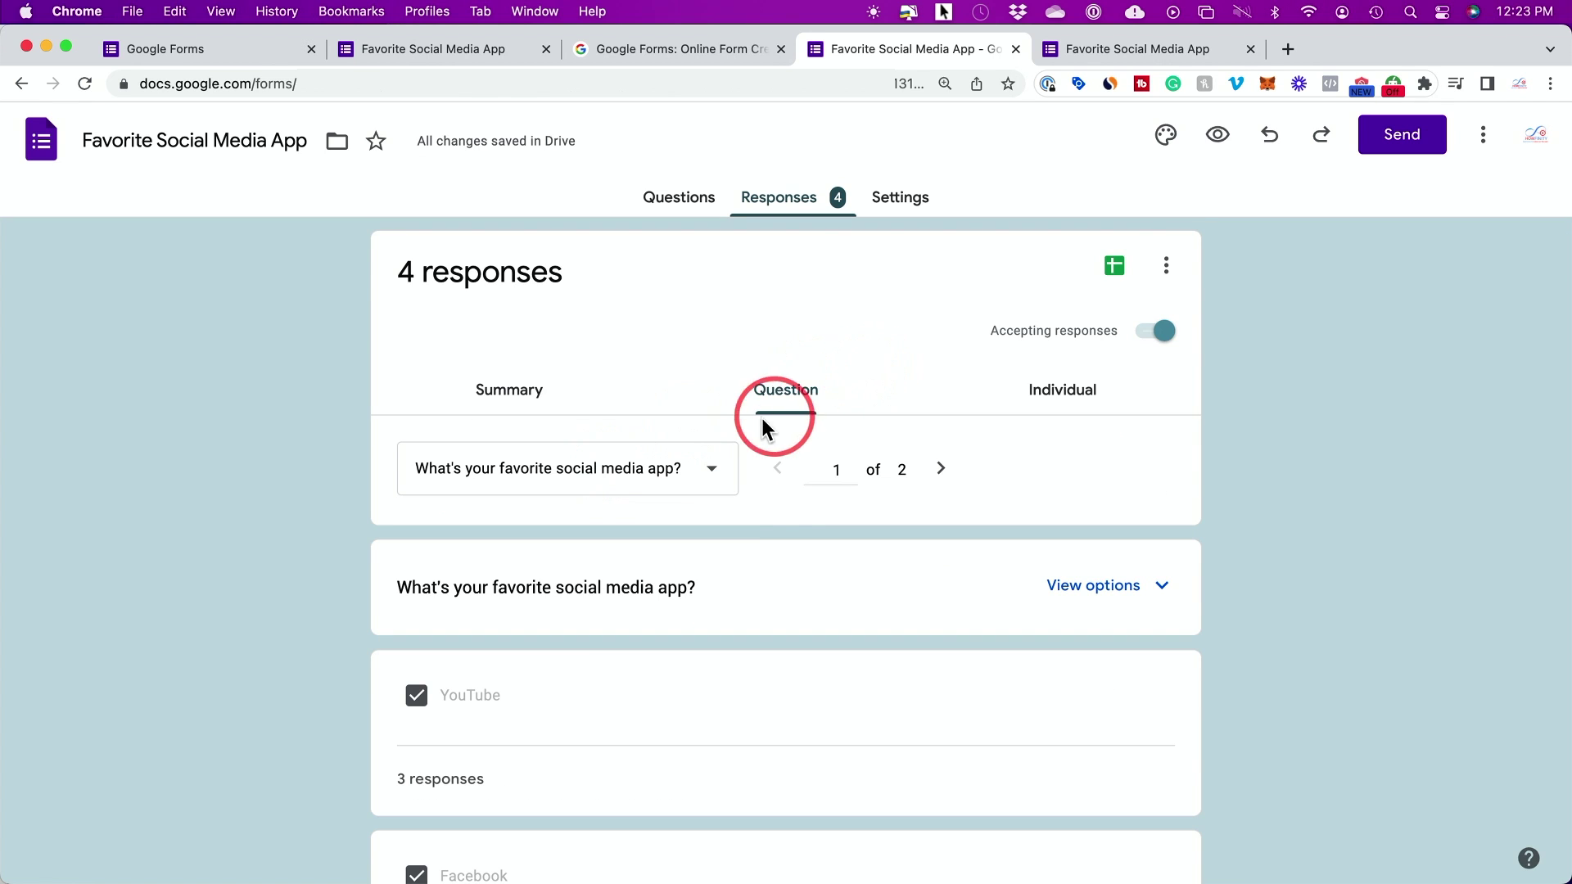
{"action": "scroll", "coordinate": [789, 563], "scroll_direction": "down", "scroll_amount": 3}
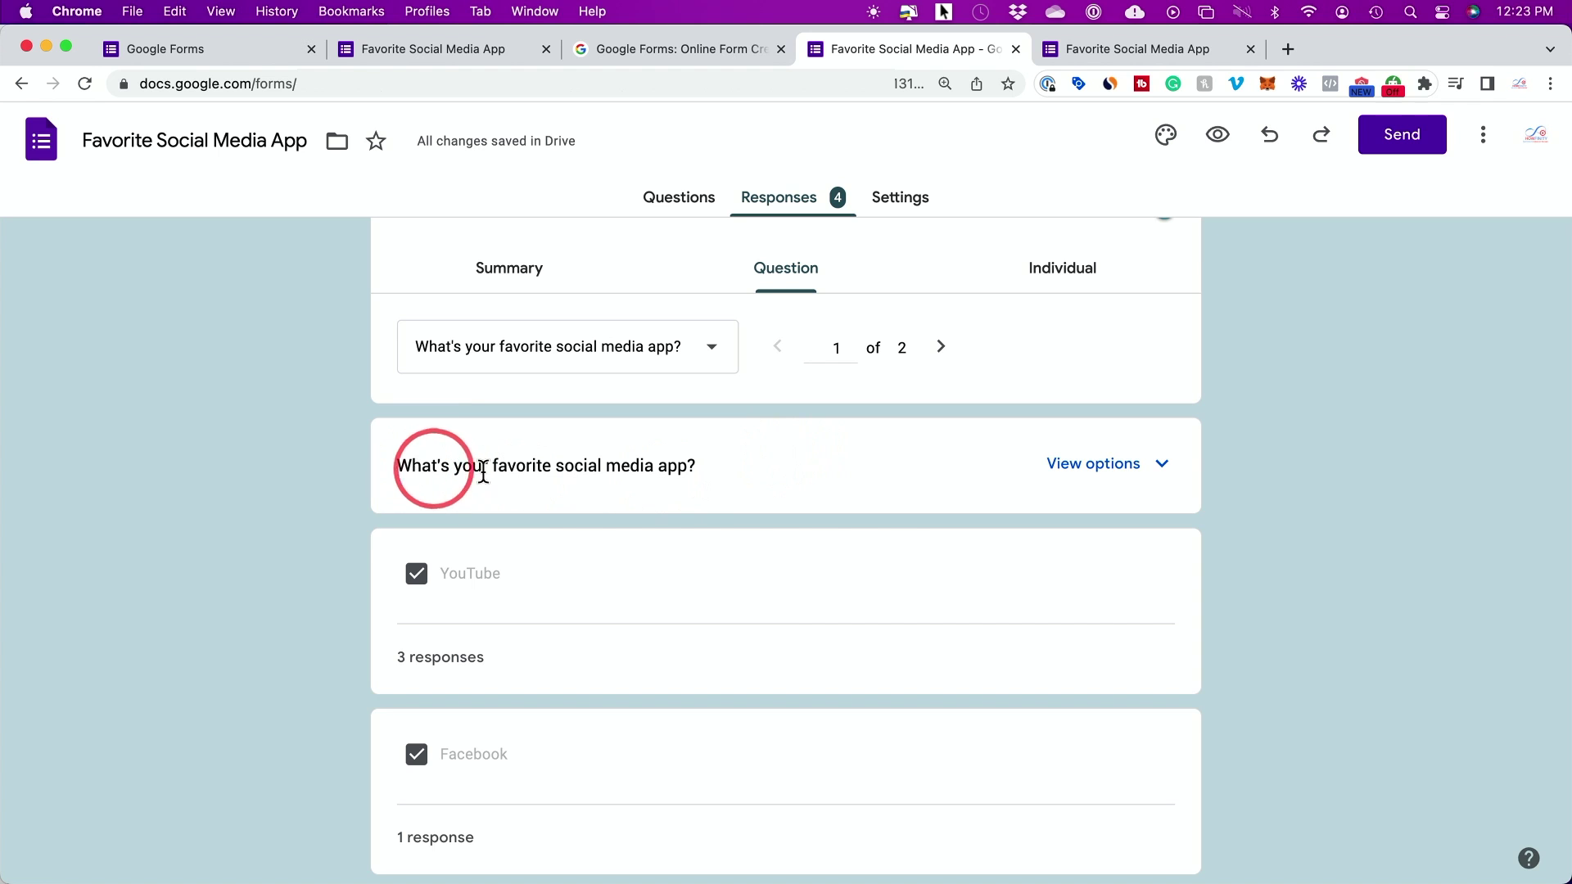
{"action": "left_click", "coordinate": [940, 347]}
{"action": "scroll", "coordinate": [941, 347], "scroll_direction": "up", "scroll_amount": 3}
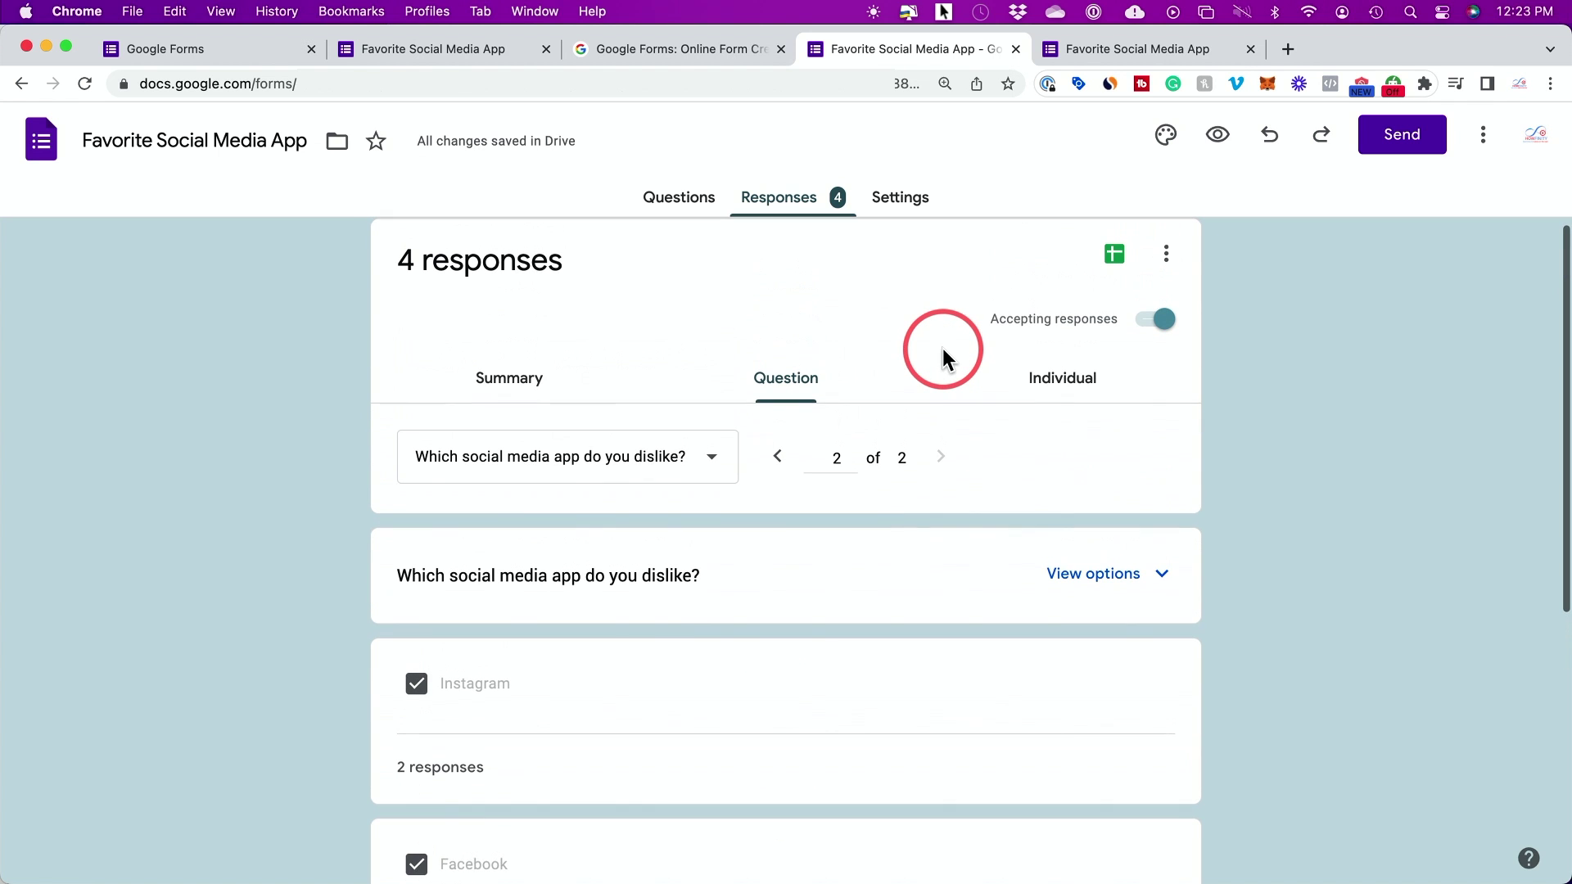
{"action": "left_click", "coordinate": [1091, 401]}
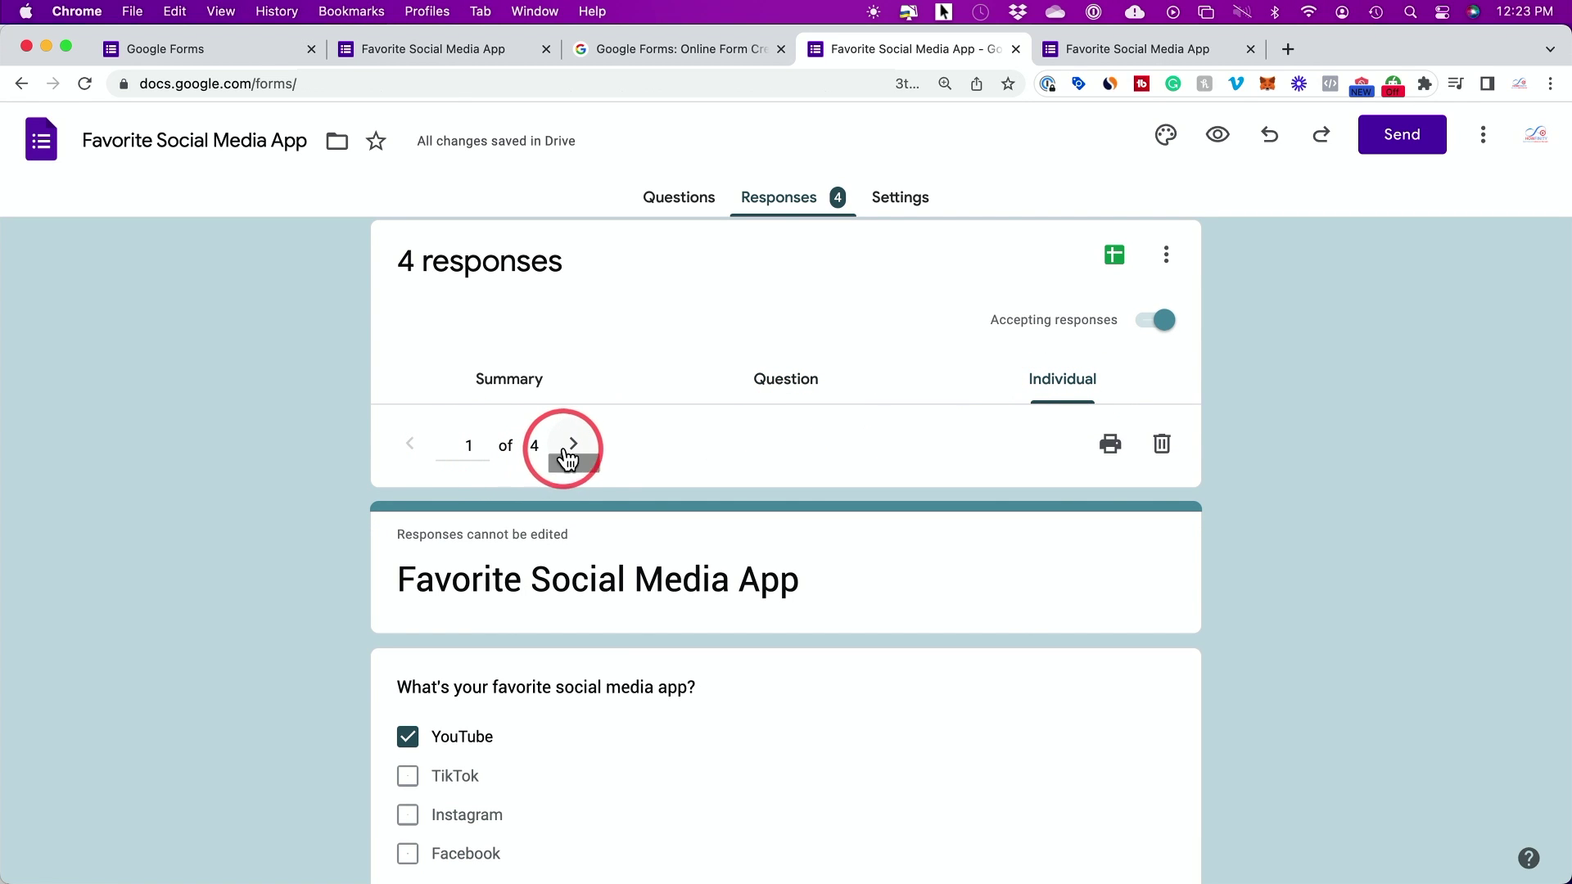
{"action": "scroll", "coordinate": [655, 478], "scroll_direction": "up", "scroll_amount": 1}
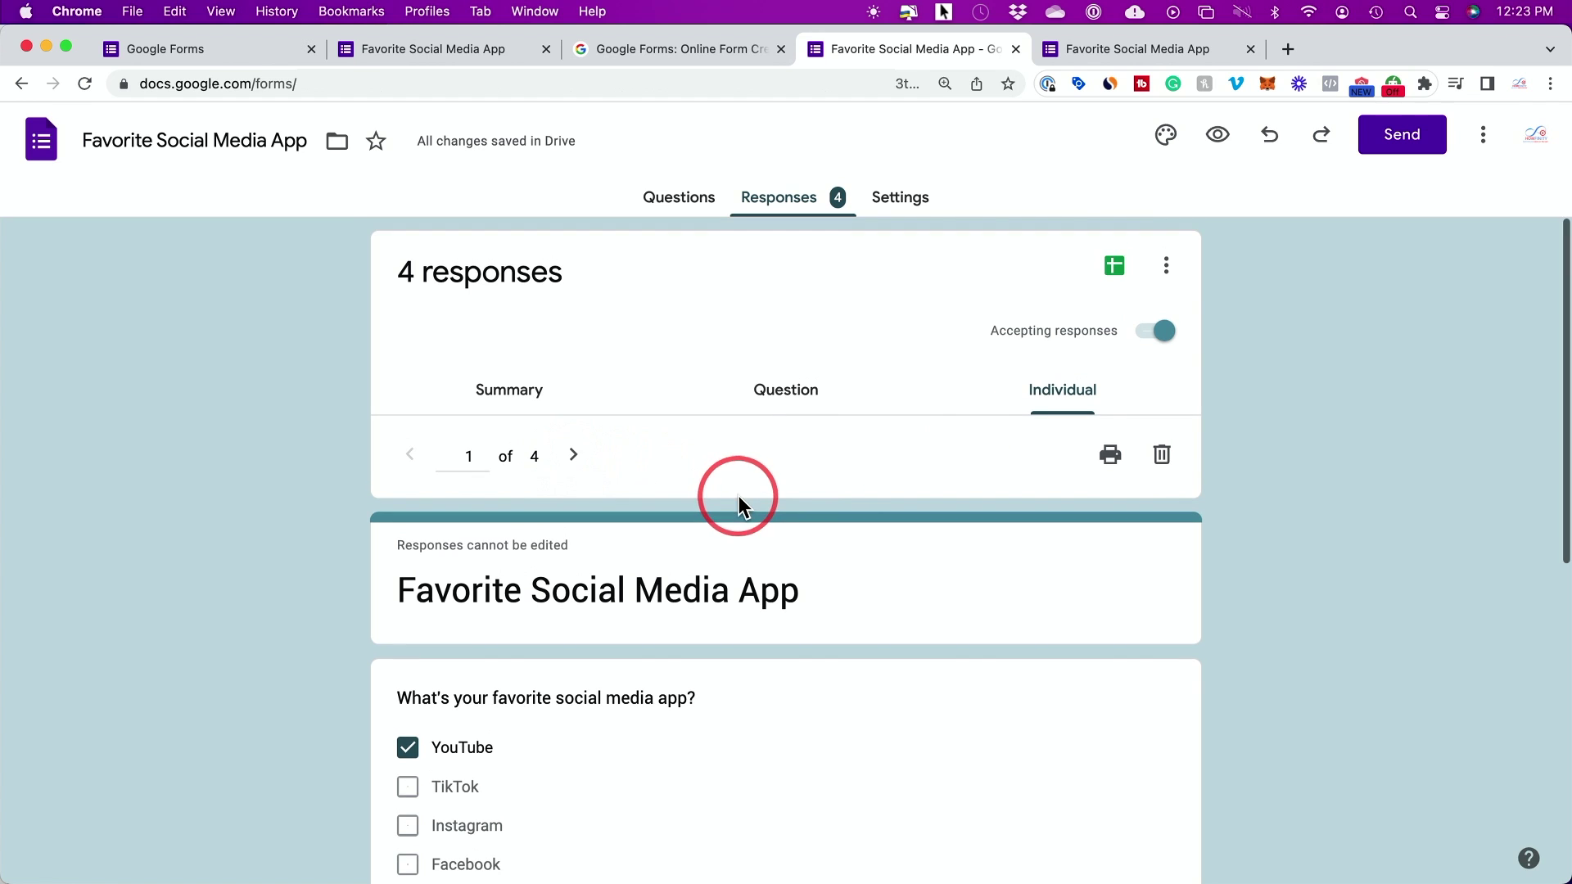
{"action": "left_click", "coordinate": [1161, 331]}
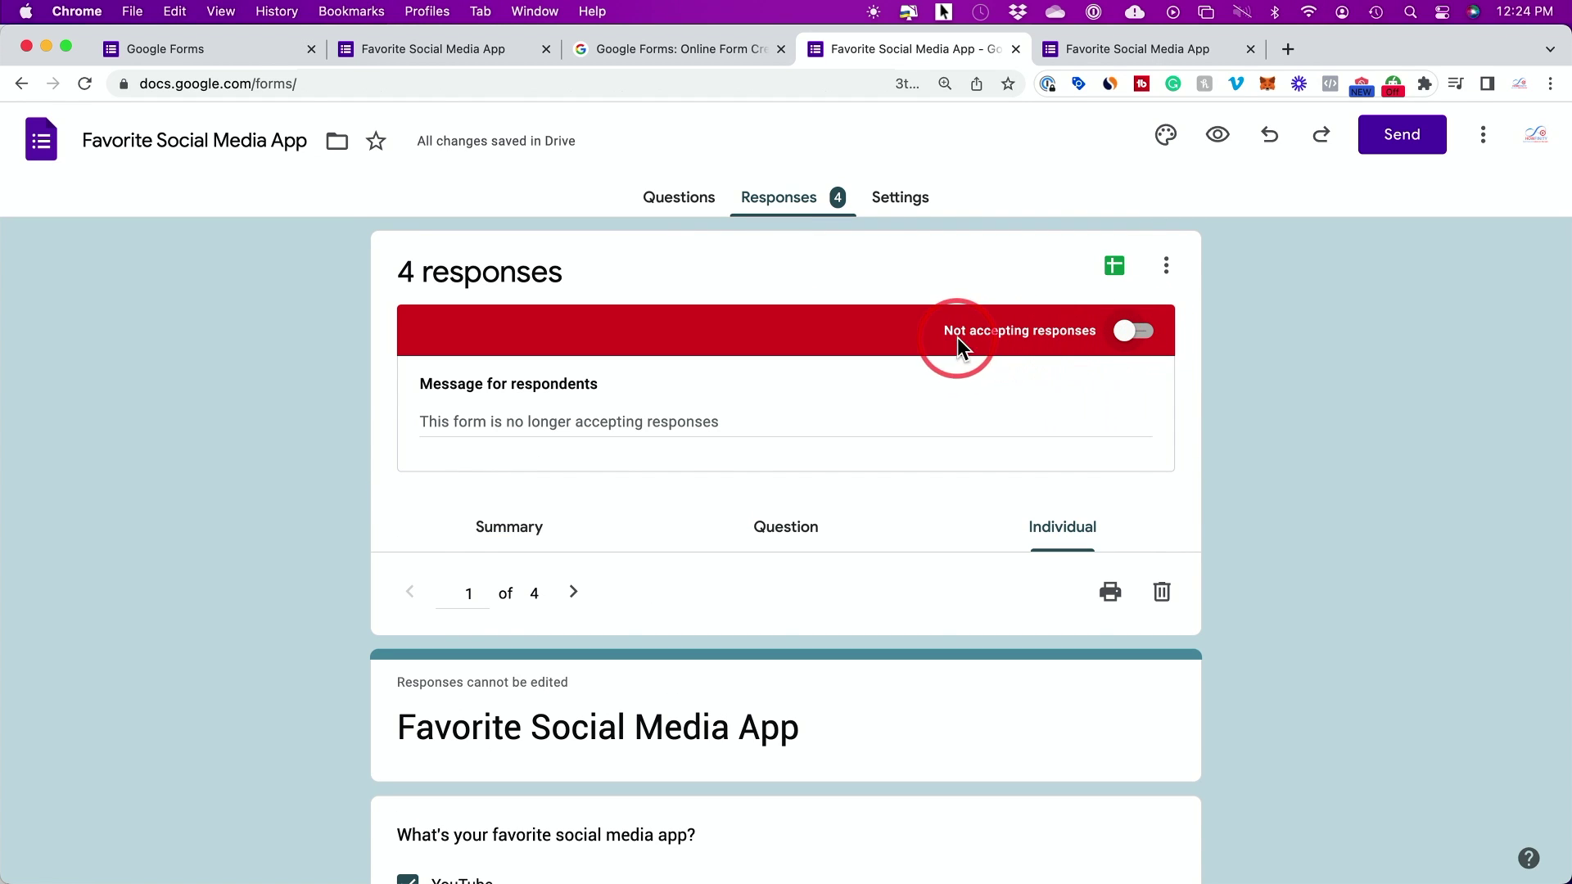
{"action": "left_click", "coordinate": [1111, 57]}
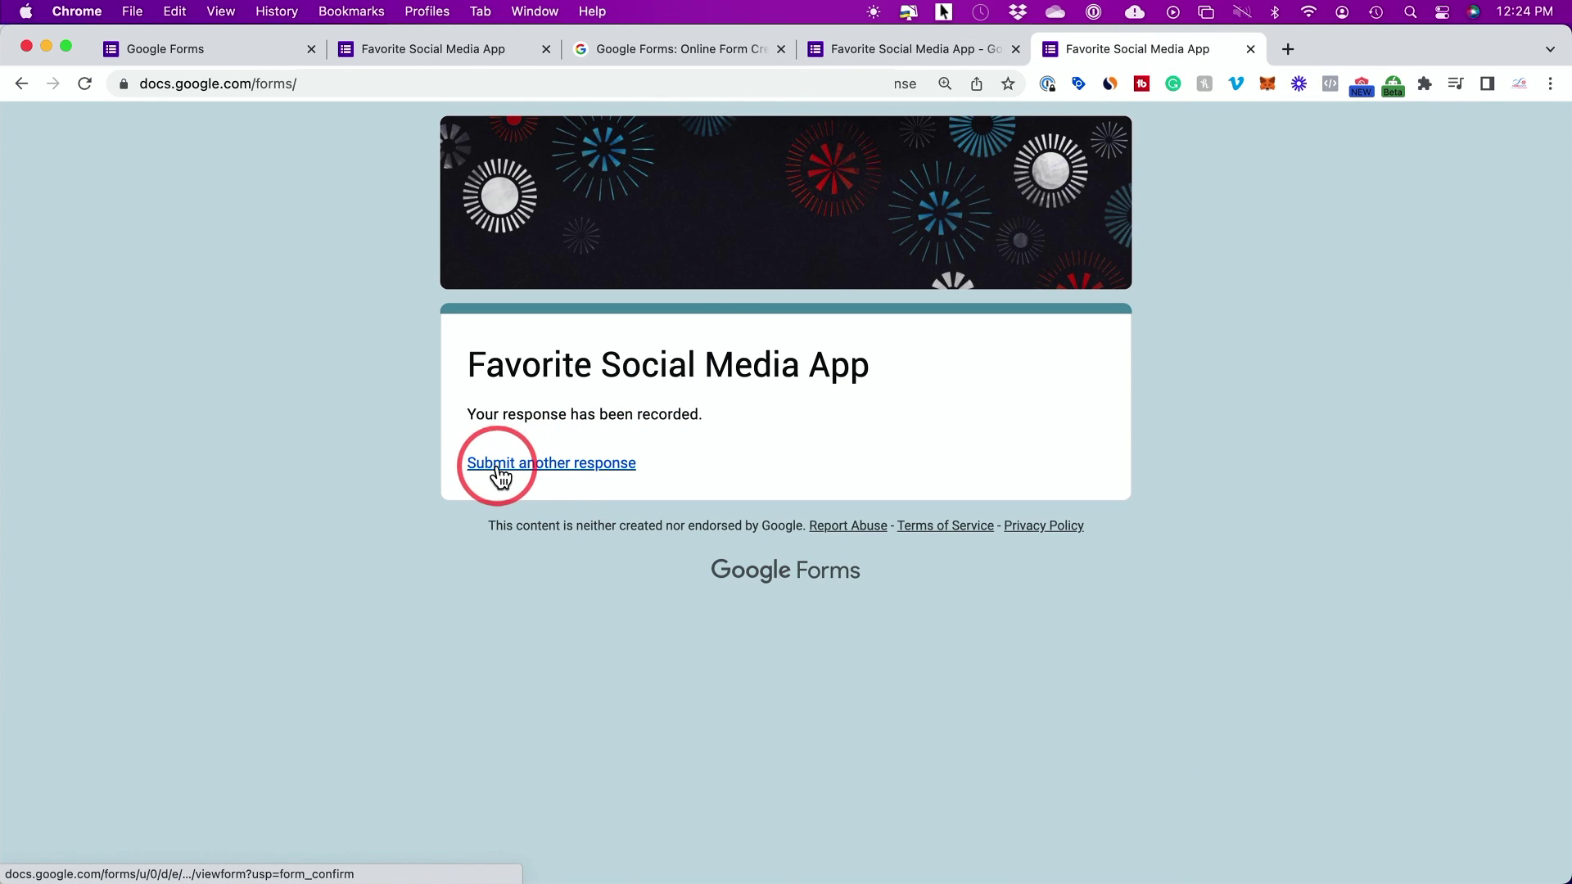
{"action": "left_click", "coordinate": [541, 471]}
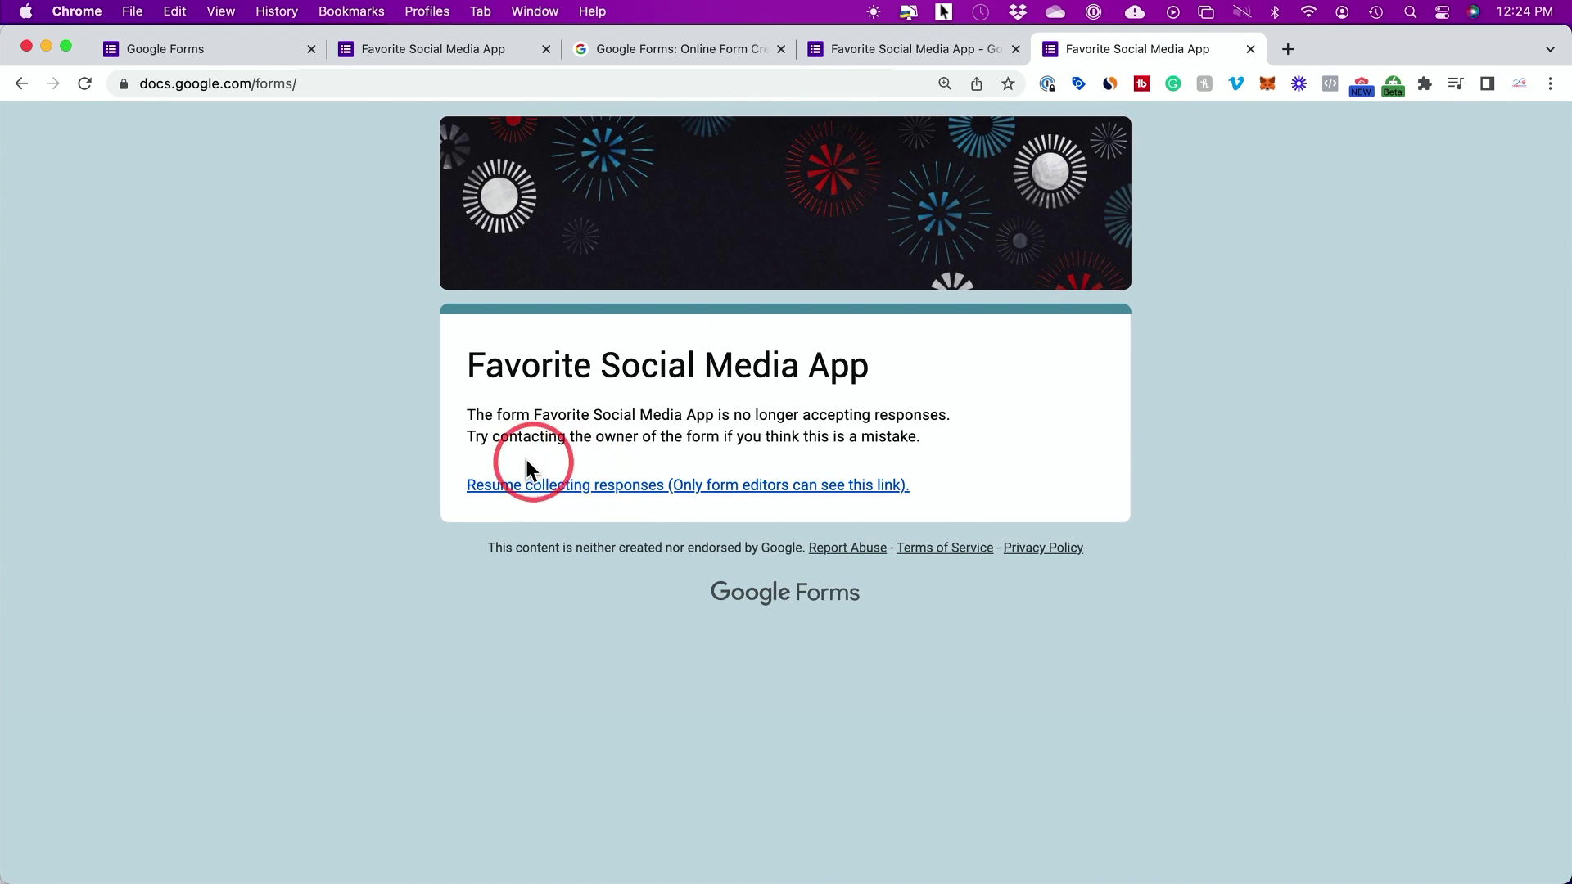
{"action": "left_click", "coordinate": [912, 49]}
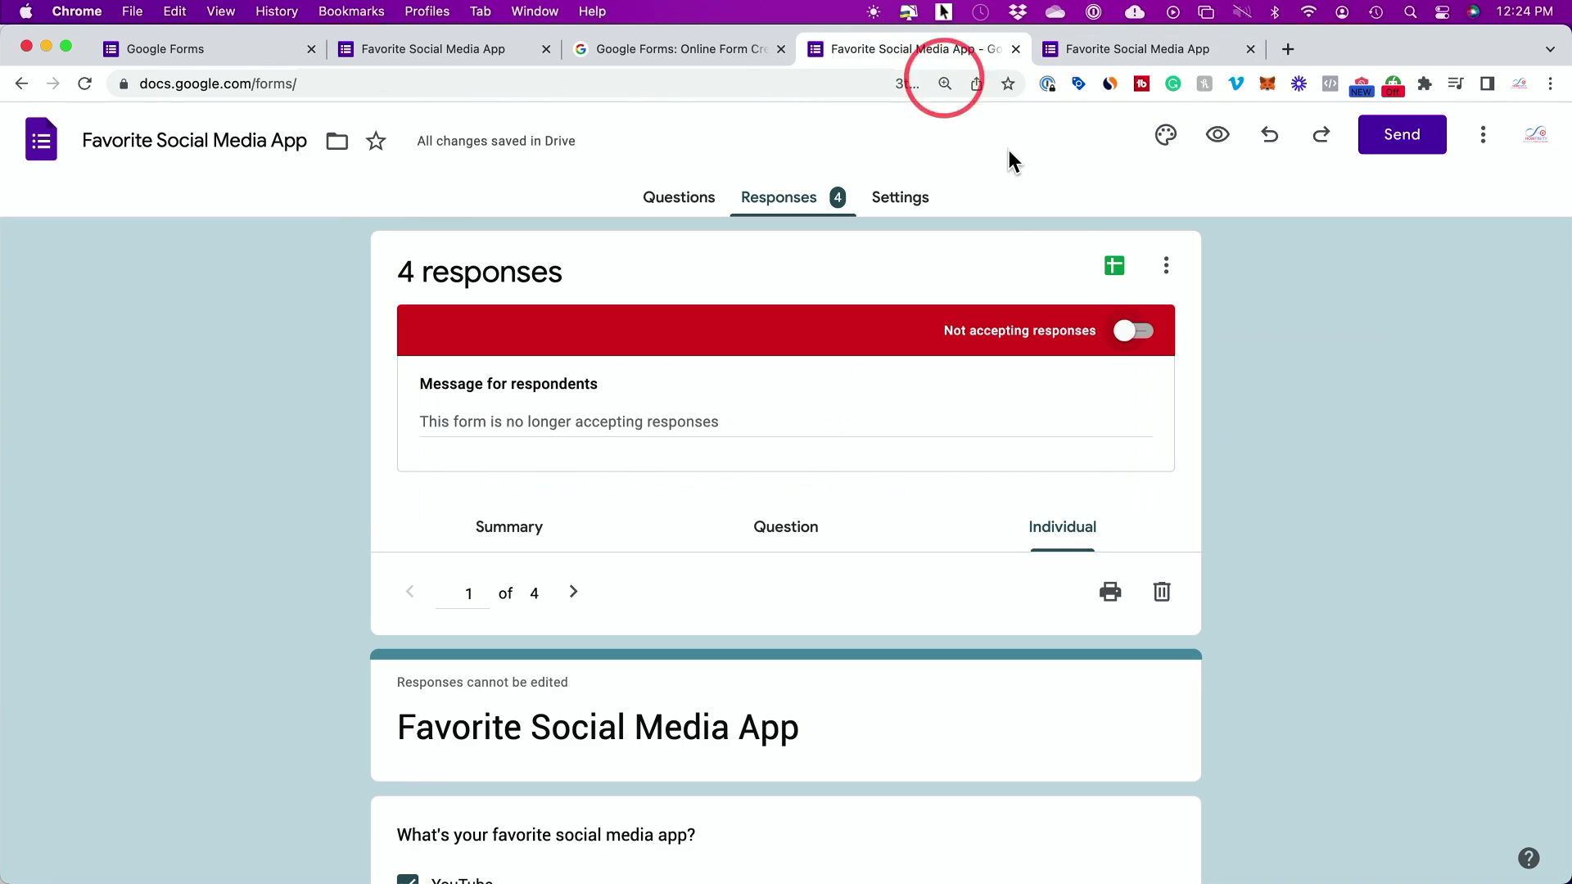
{"action": "left_click", "coordinate": [1123, 333]}
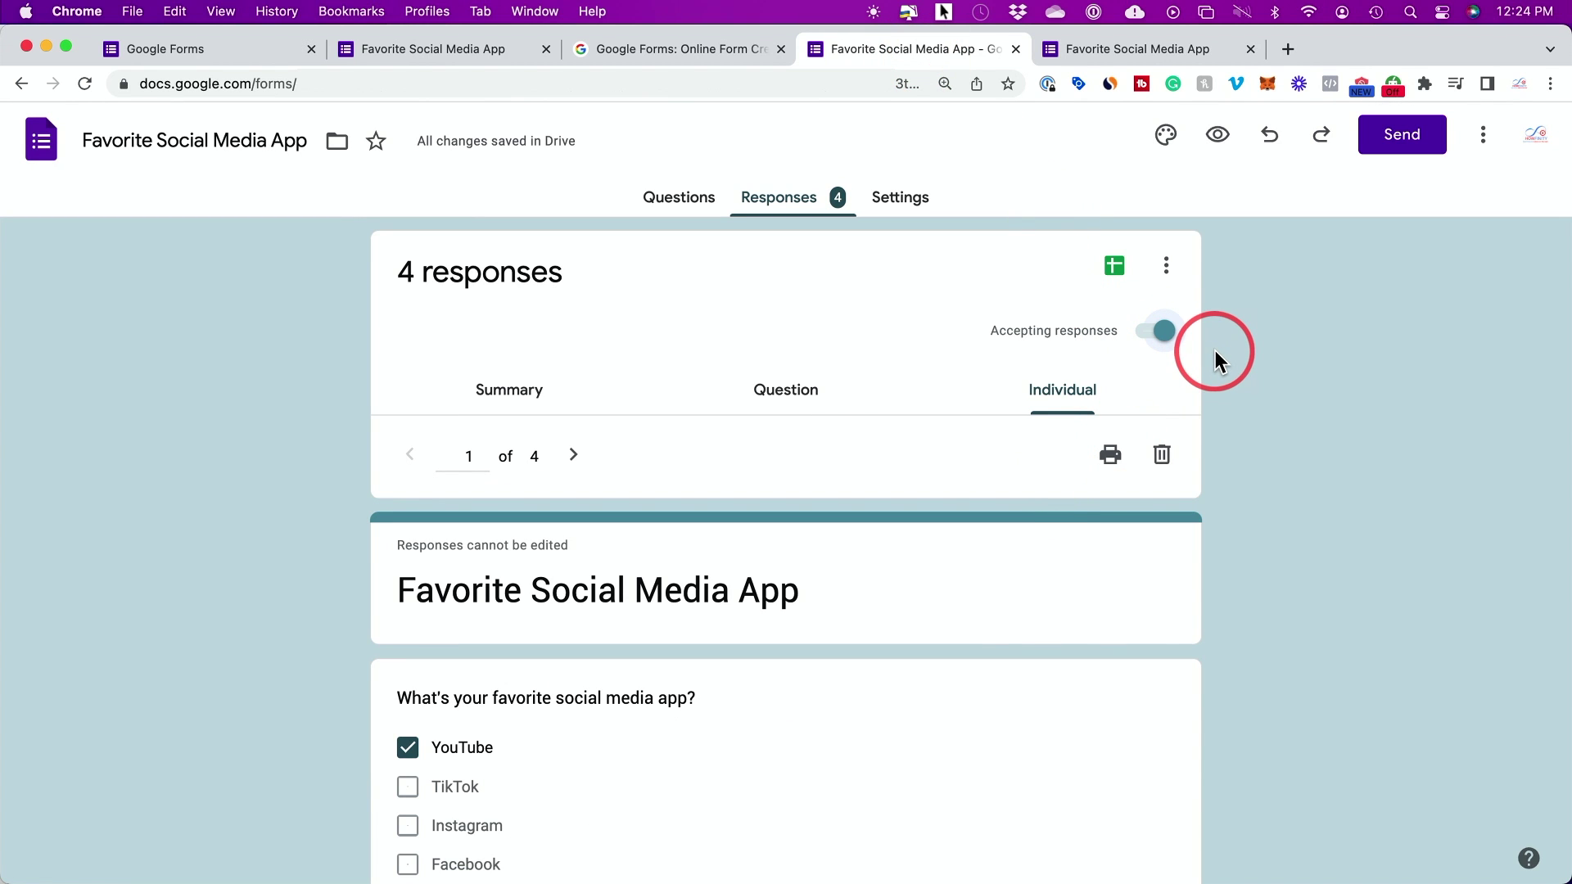
{"action": "left_click", "coordinate": [900, 204]}
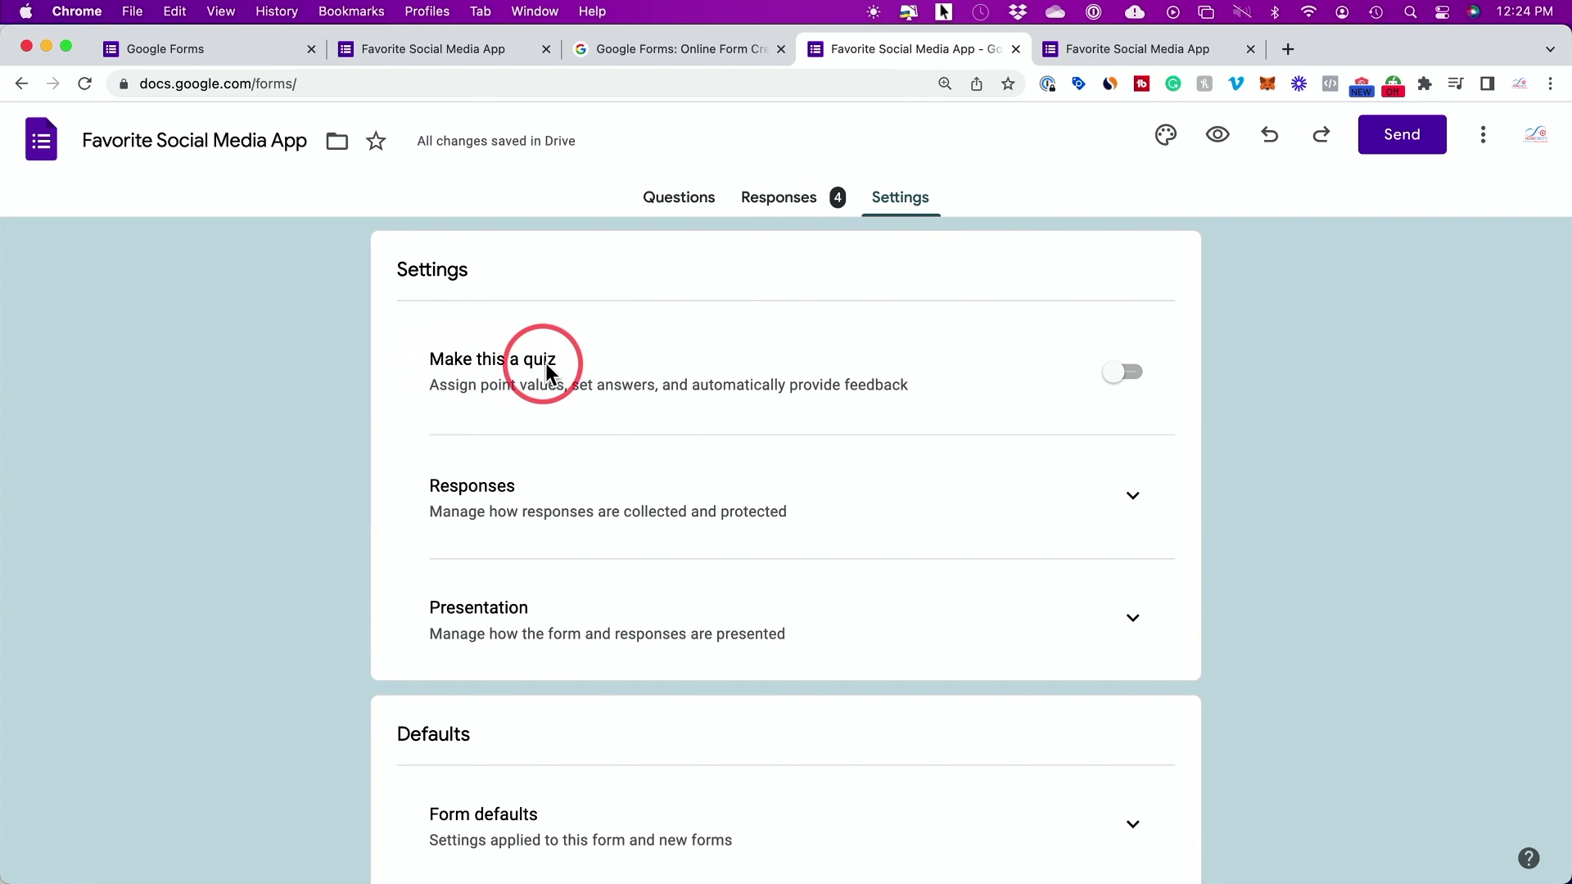
{"action": "left_click", "coordinate": [1120, 384]}
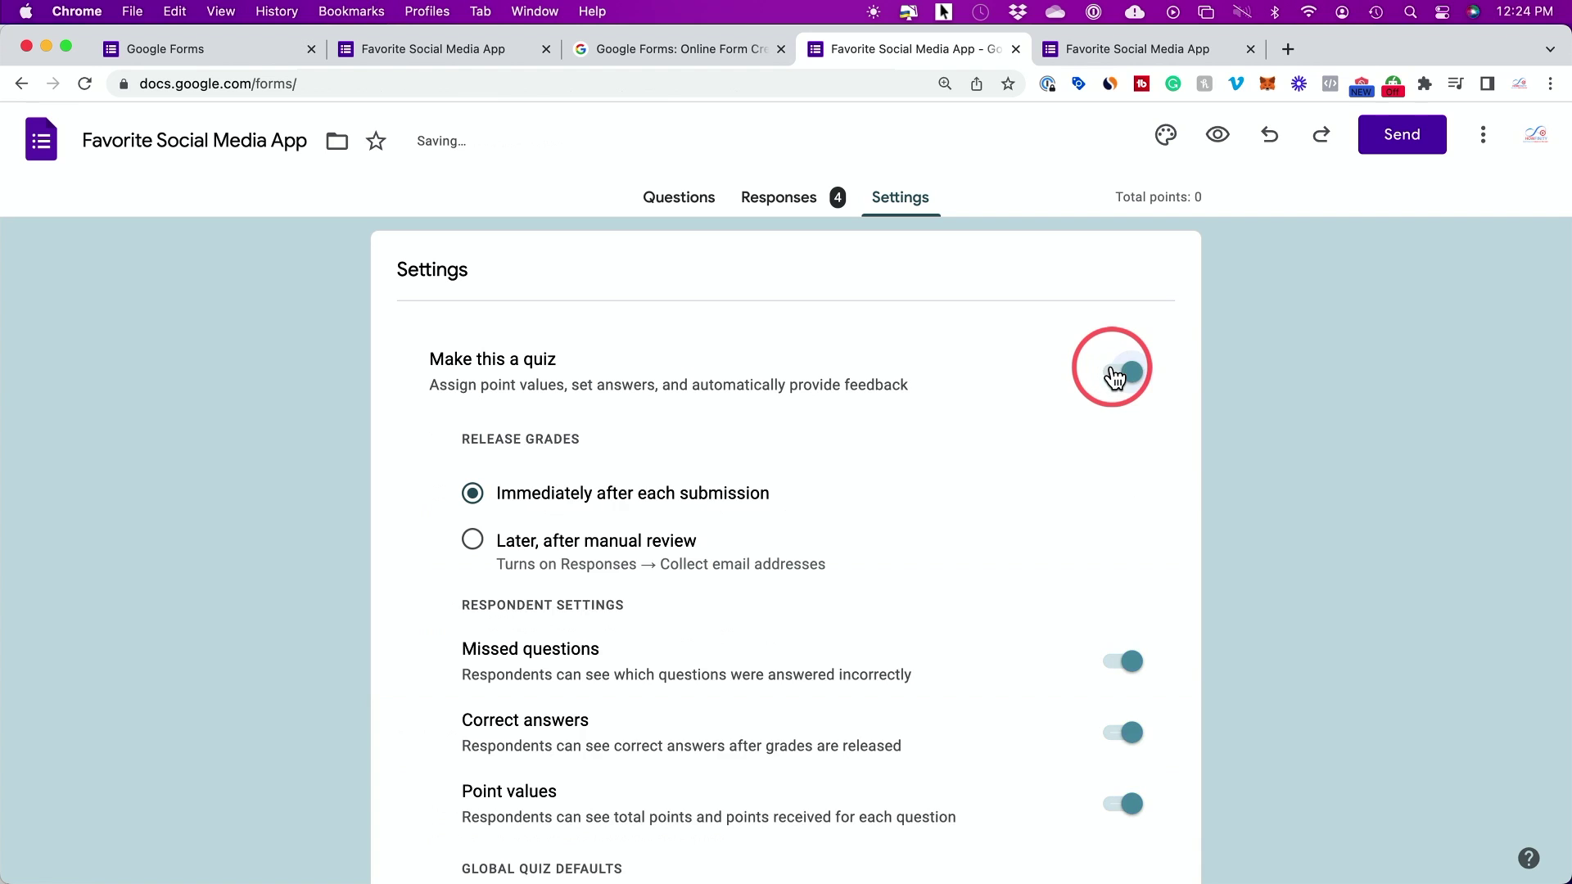
{"action": "scroll", "coordinate": [960, 494], "scroll_direction": "down", "scroll_amount": 2}
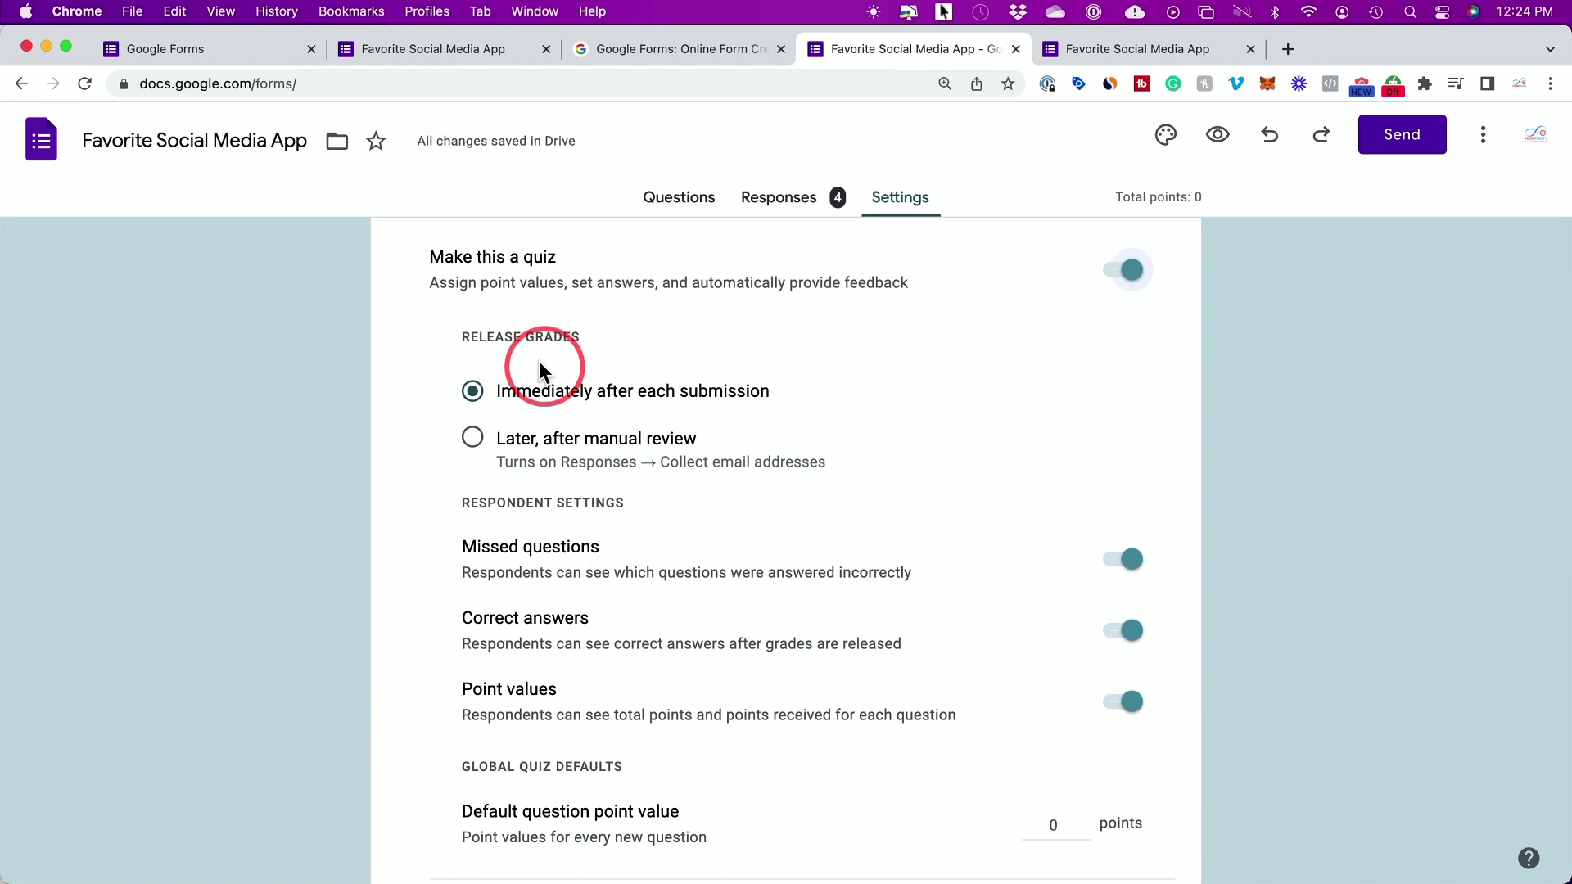
{"action": "scroll", "coordinate": [893, 463], "scroll_direction": "down", "scroll_amount": 2}
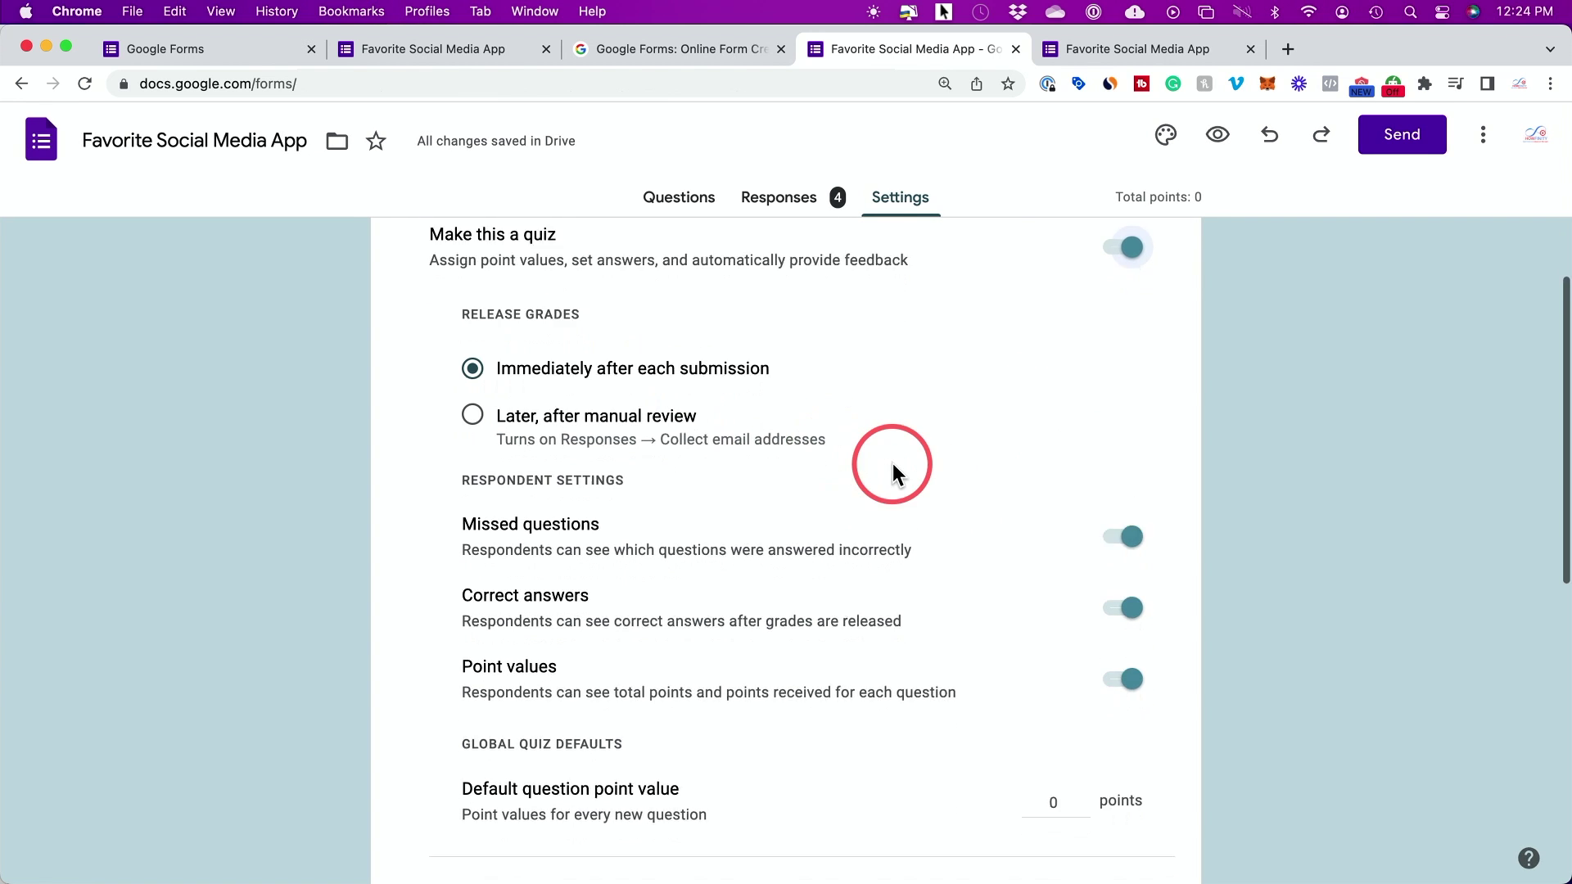
{"action": "scroll", "coordinate": [757, 618], "scroll_direction": "up", "scroll_amount": 3}
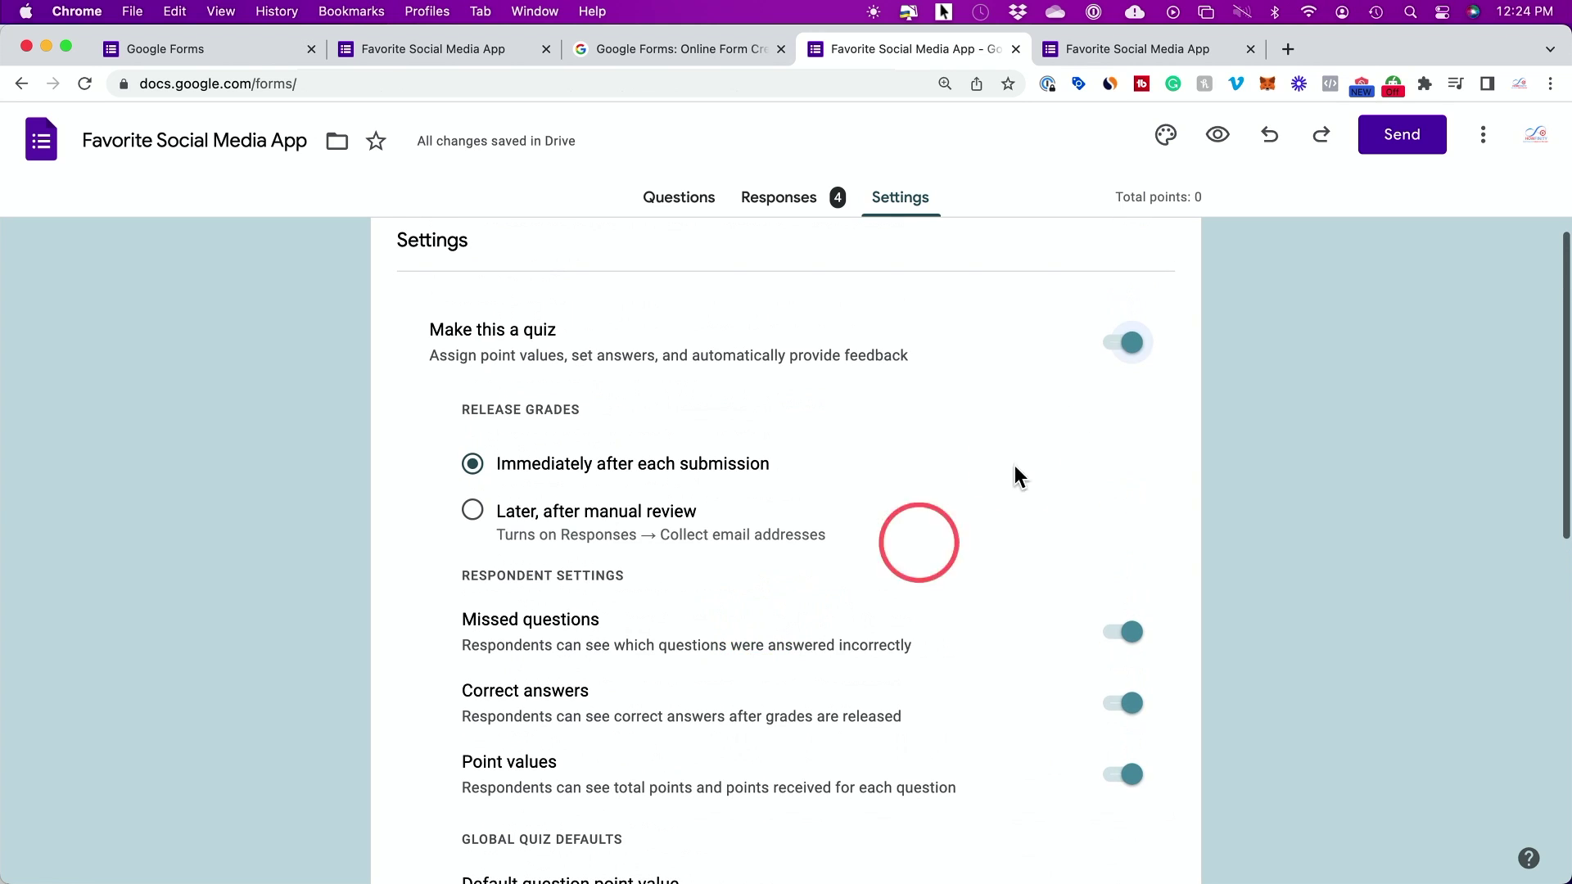
{"action": "left_click", "coordinate": [1124, 348]}
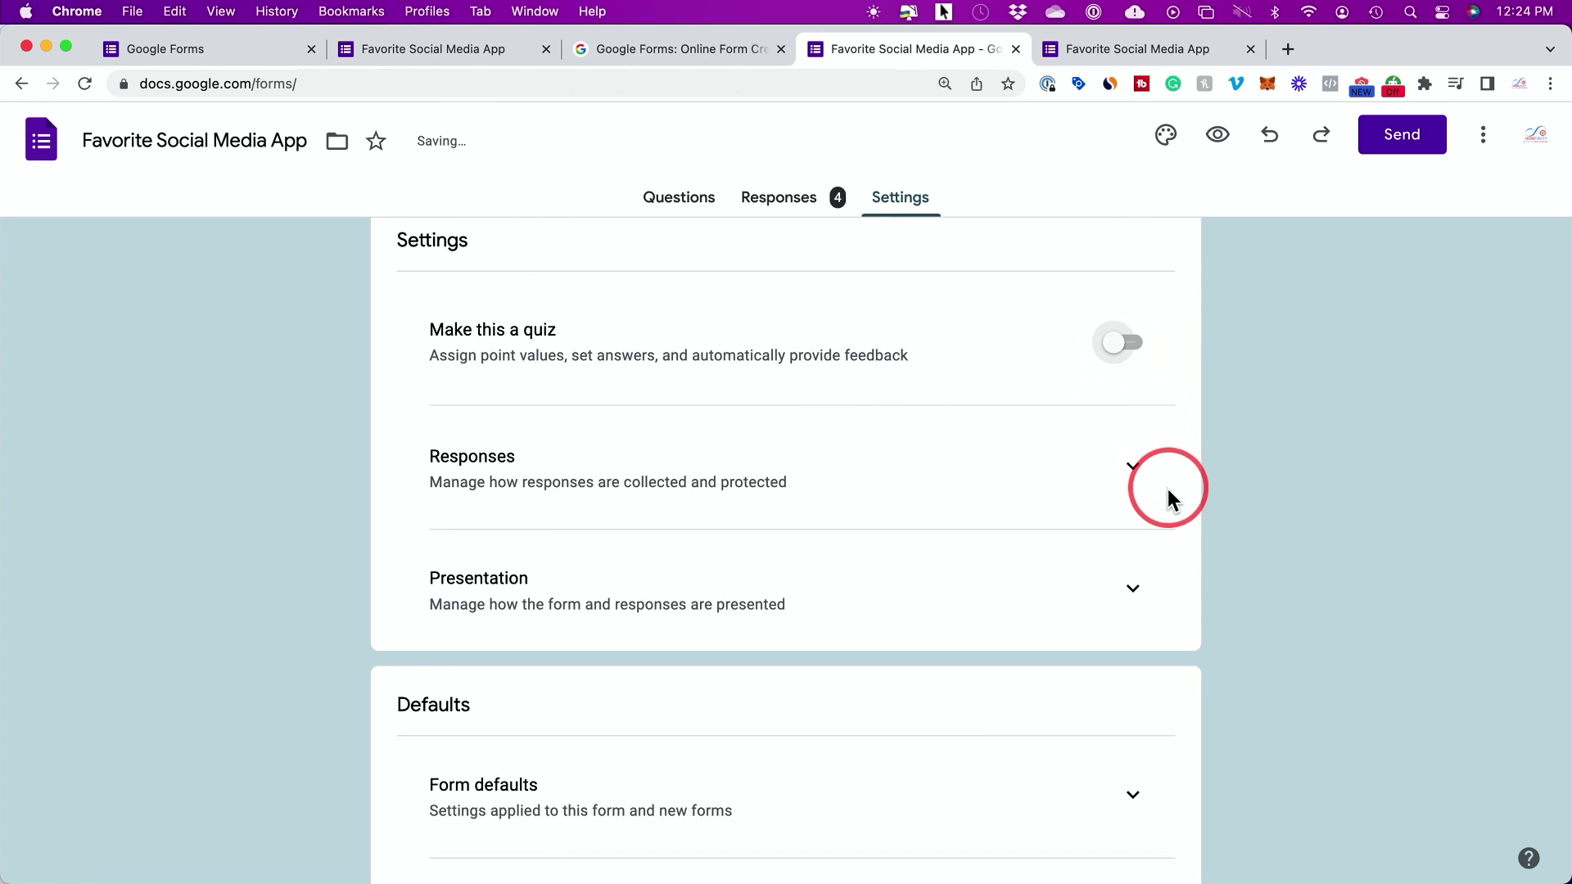
Step: Turn on 'Limit to 1 response' in the Responses settings
{"action": "left_click", "coordinate": [1134, 468]}
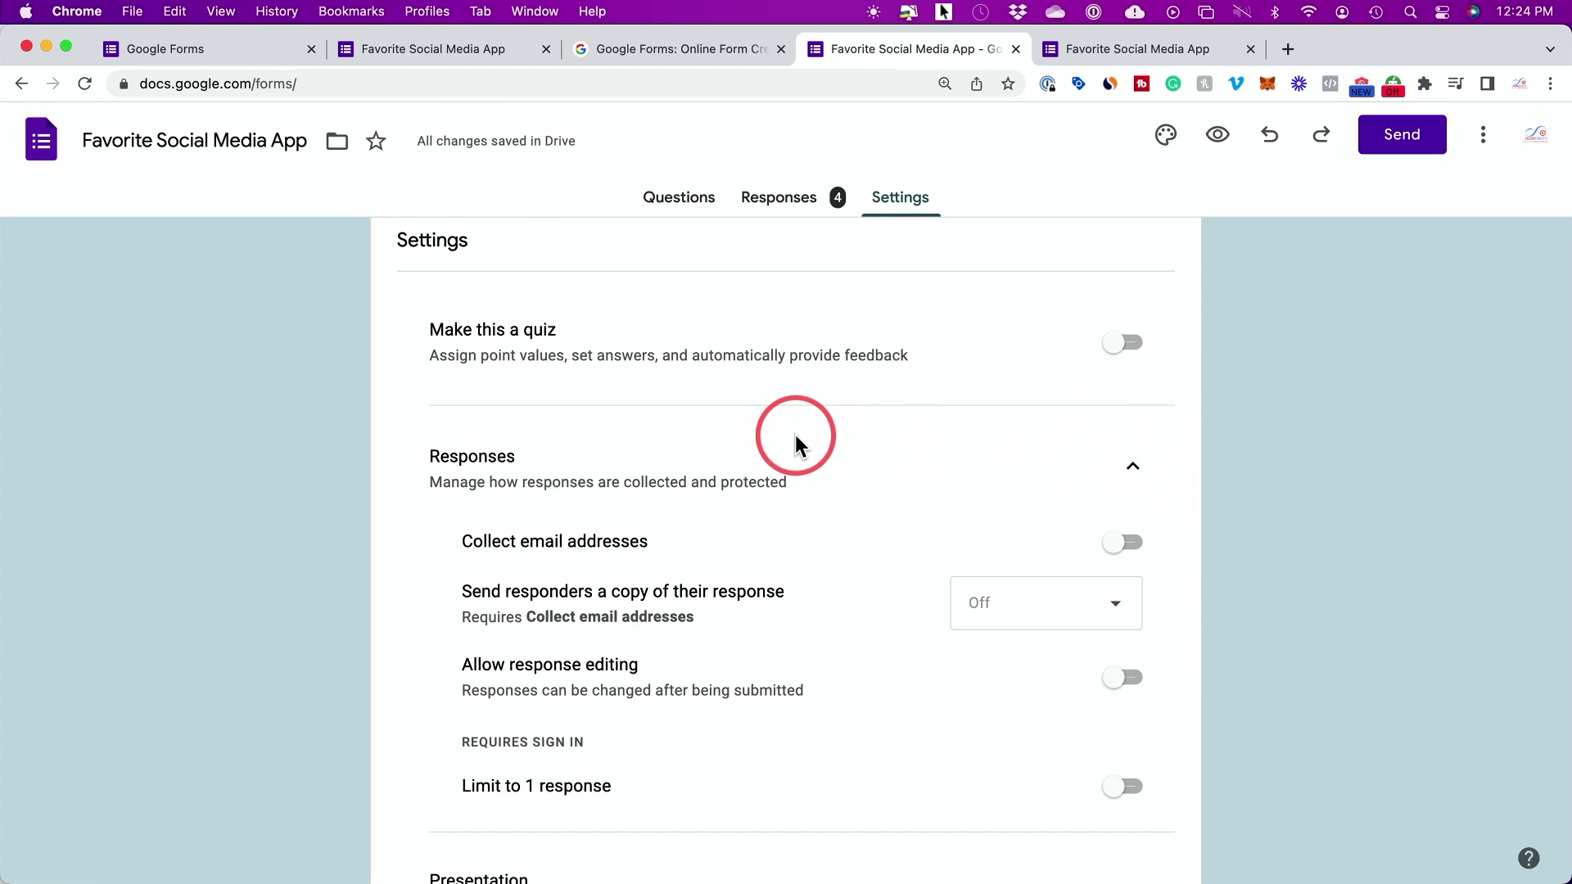
{"action": "scroll", "coordinate": [794, 434], "scroll_direction": "down", "scroll_amount": 2}
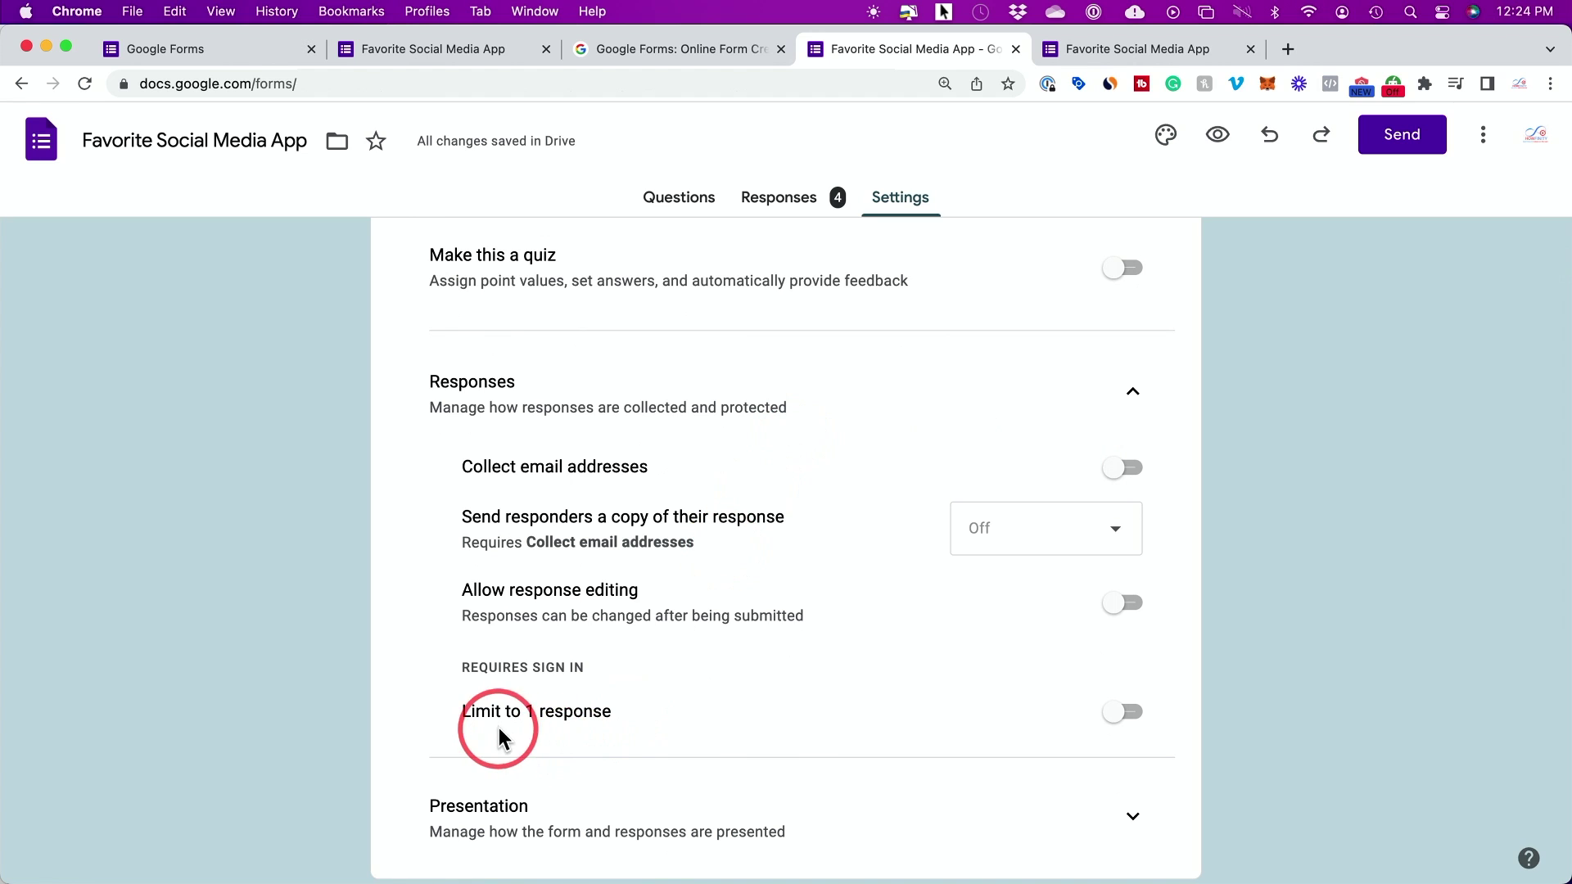
{"action": "left_click", "coordinate": [588, 727]}
{"action": "left_click", "coordinate": [1115, 716]}
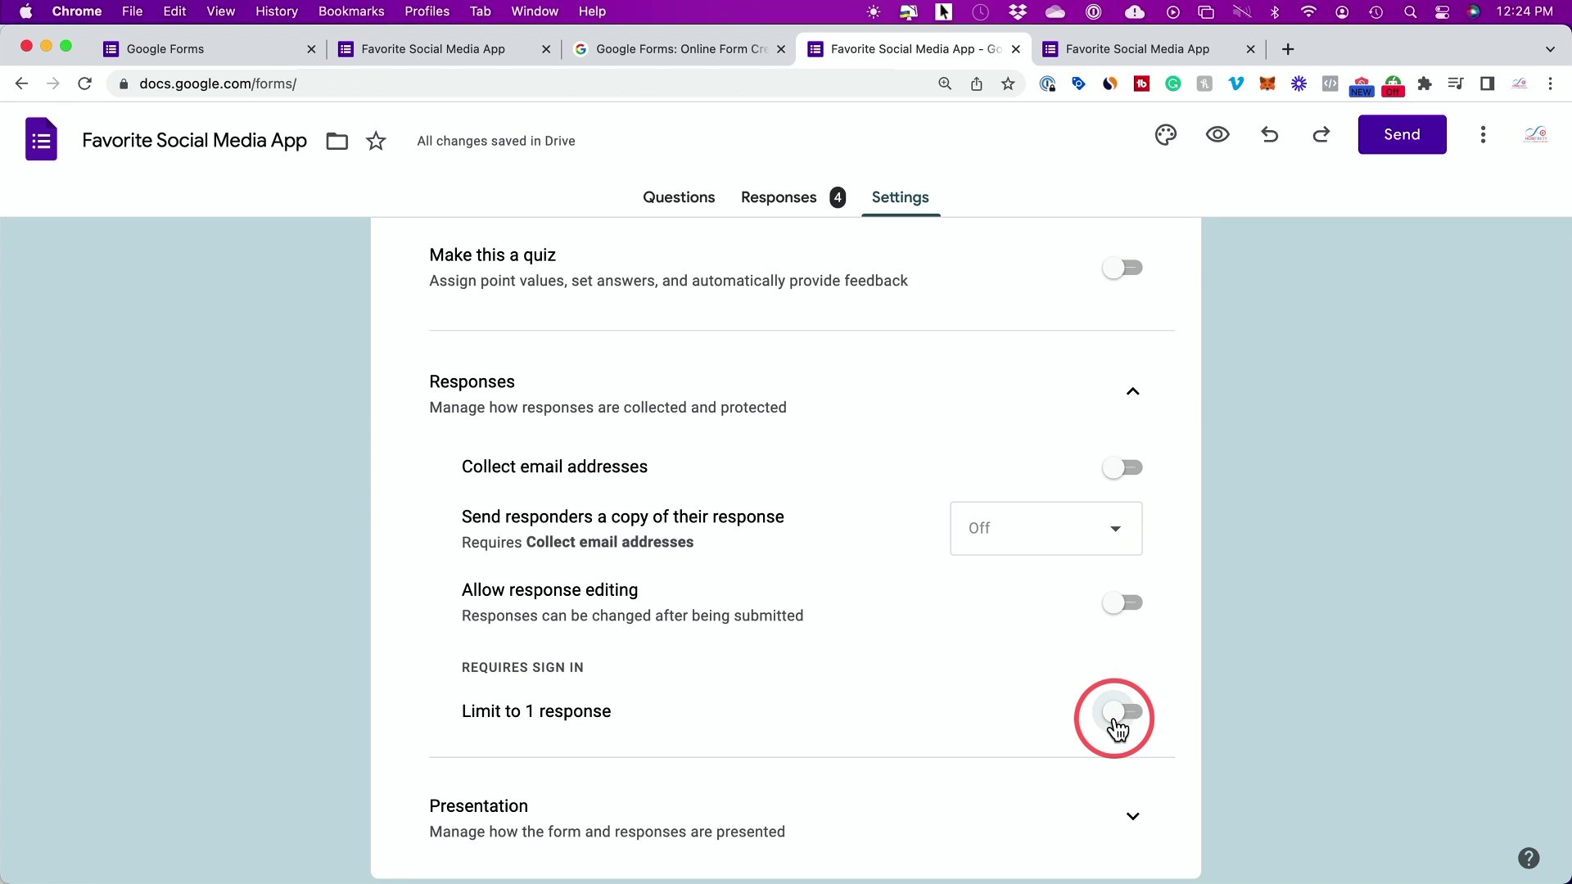
{"action": "left_click", "coordinate": [1119, 727]}
Step: Enable 'Show progress bar' in the Presentation settings
{"action": "scroll", "coordinate": [1036, 686], "scroll_direction": "down", "scroll_amount": 5}
{"action": "left_click", "coordinate": [1136, 573]}
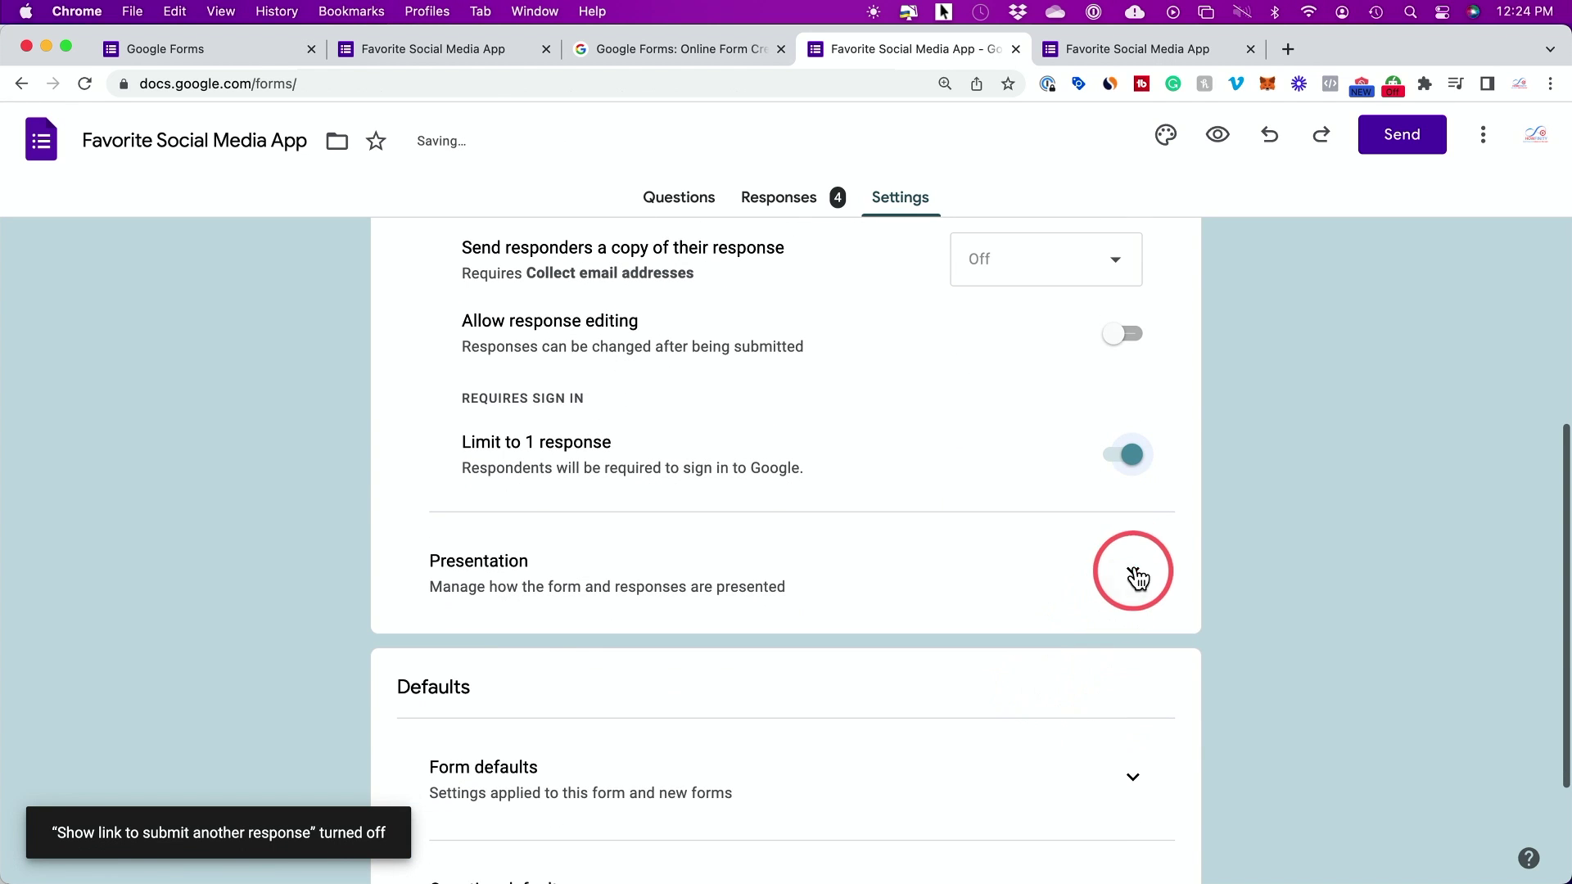
{"action": "scroll", "coordinate": [946, 562], "scroll_direction": "down", "scroll_amount": 3}
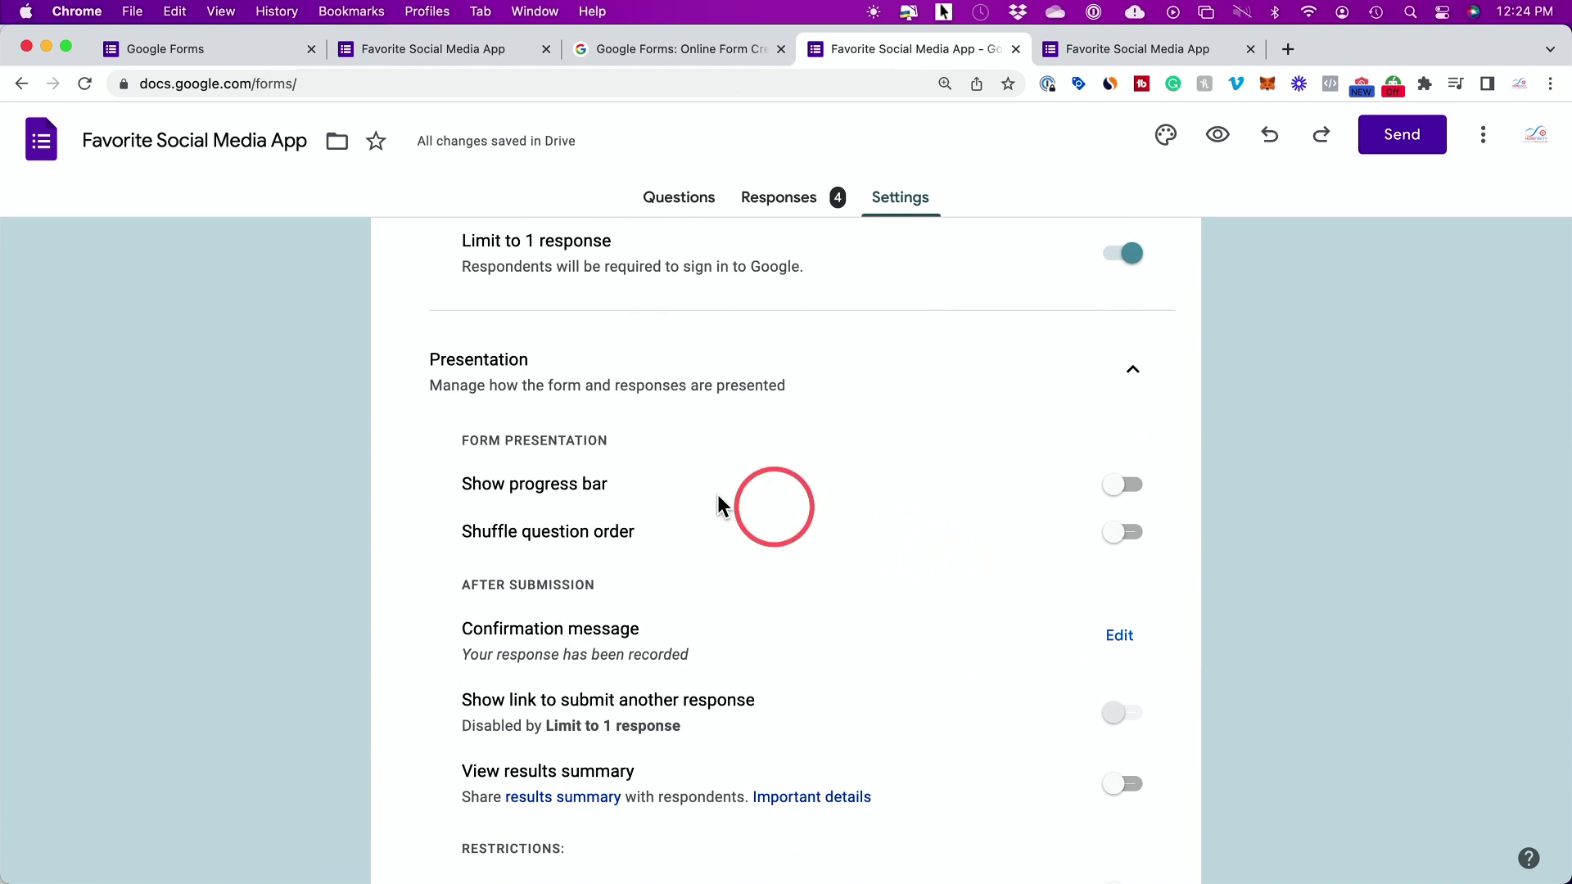
{"action": "left_click", "coordinate": [1118, 498]}
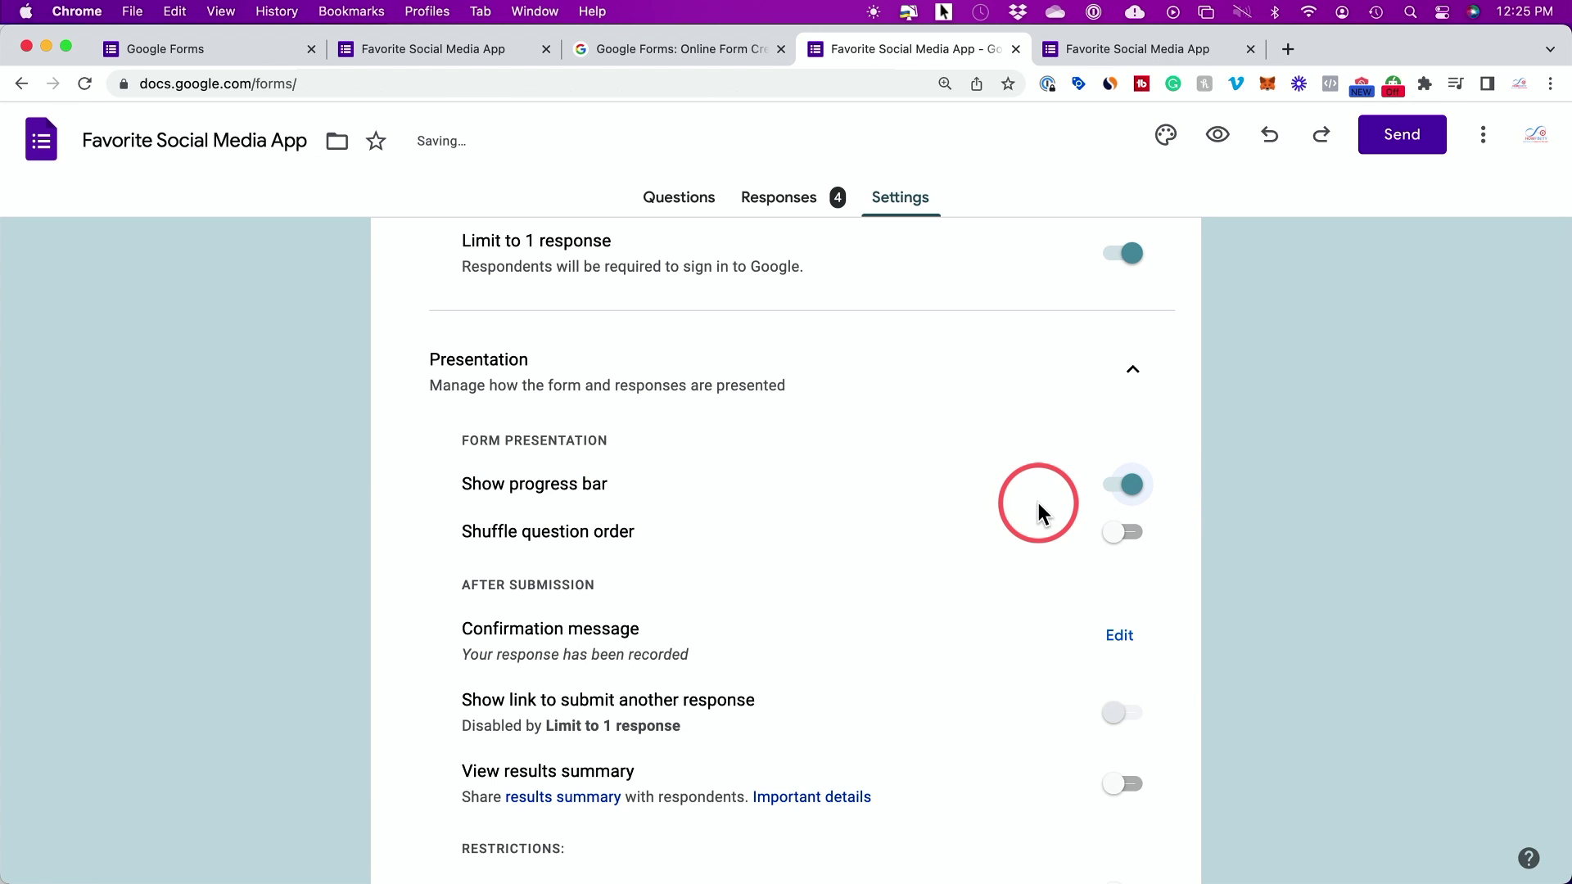
Step: Toggle default email collection on in Form defaults, then switch it back off
{"action": "scroll", "coordinate": [1041, 495], "scroll_direction": "down", "scroll_amount": 1}
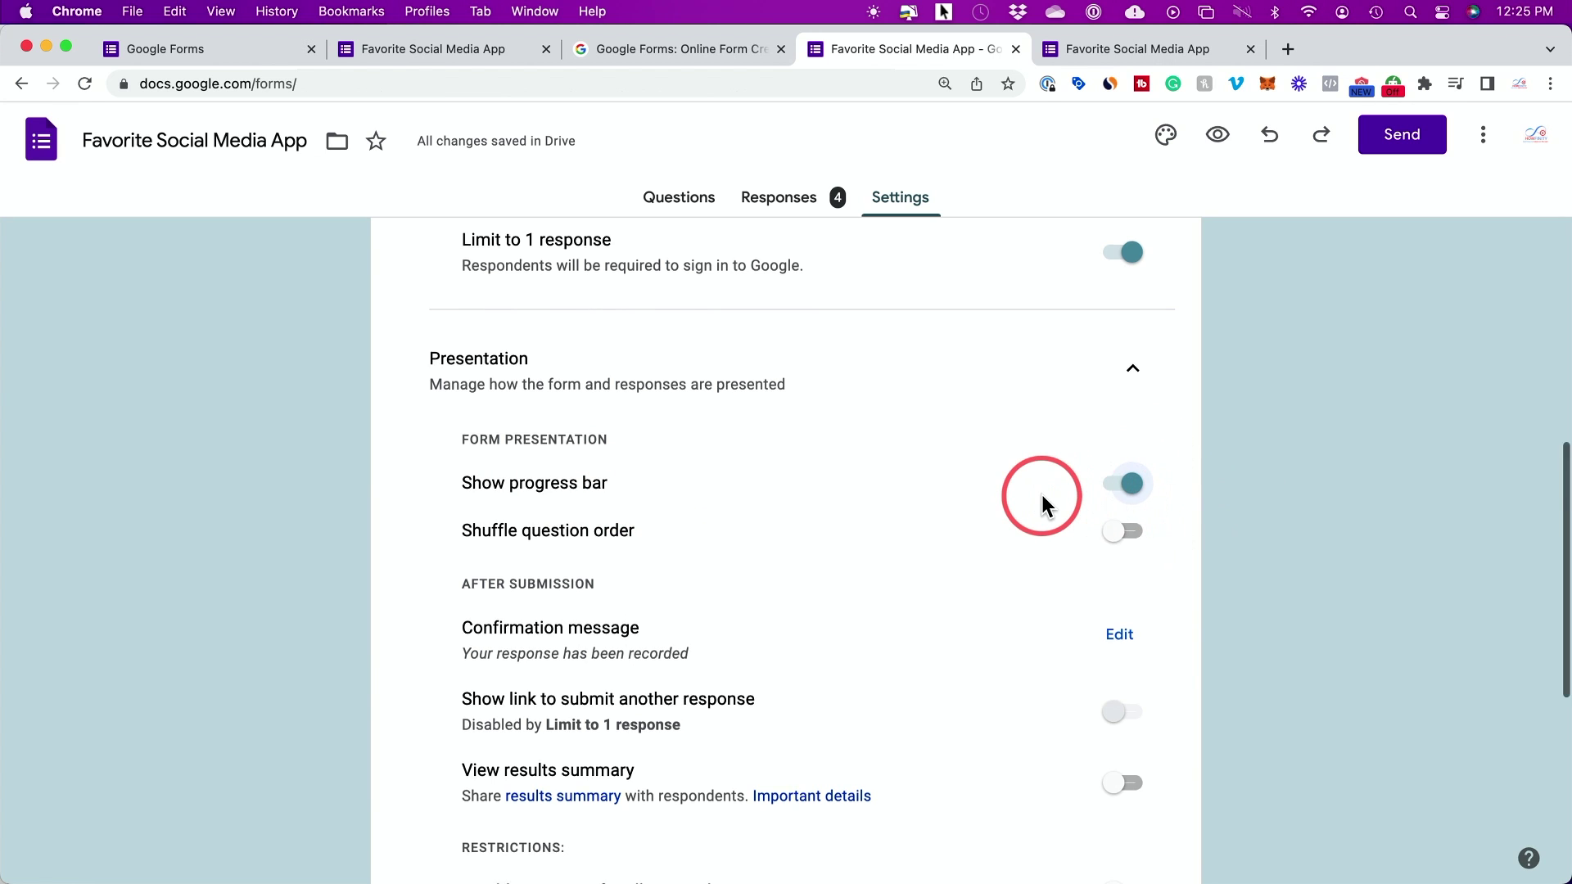
{"action": "scroll", "coordinate": [1041, 494], "scroll_direction": "down", "scroll_amount": 5}
{"action": "left_click", "coordinate": [1113, 622]}
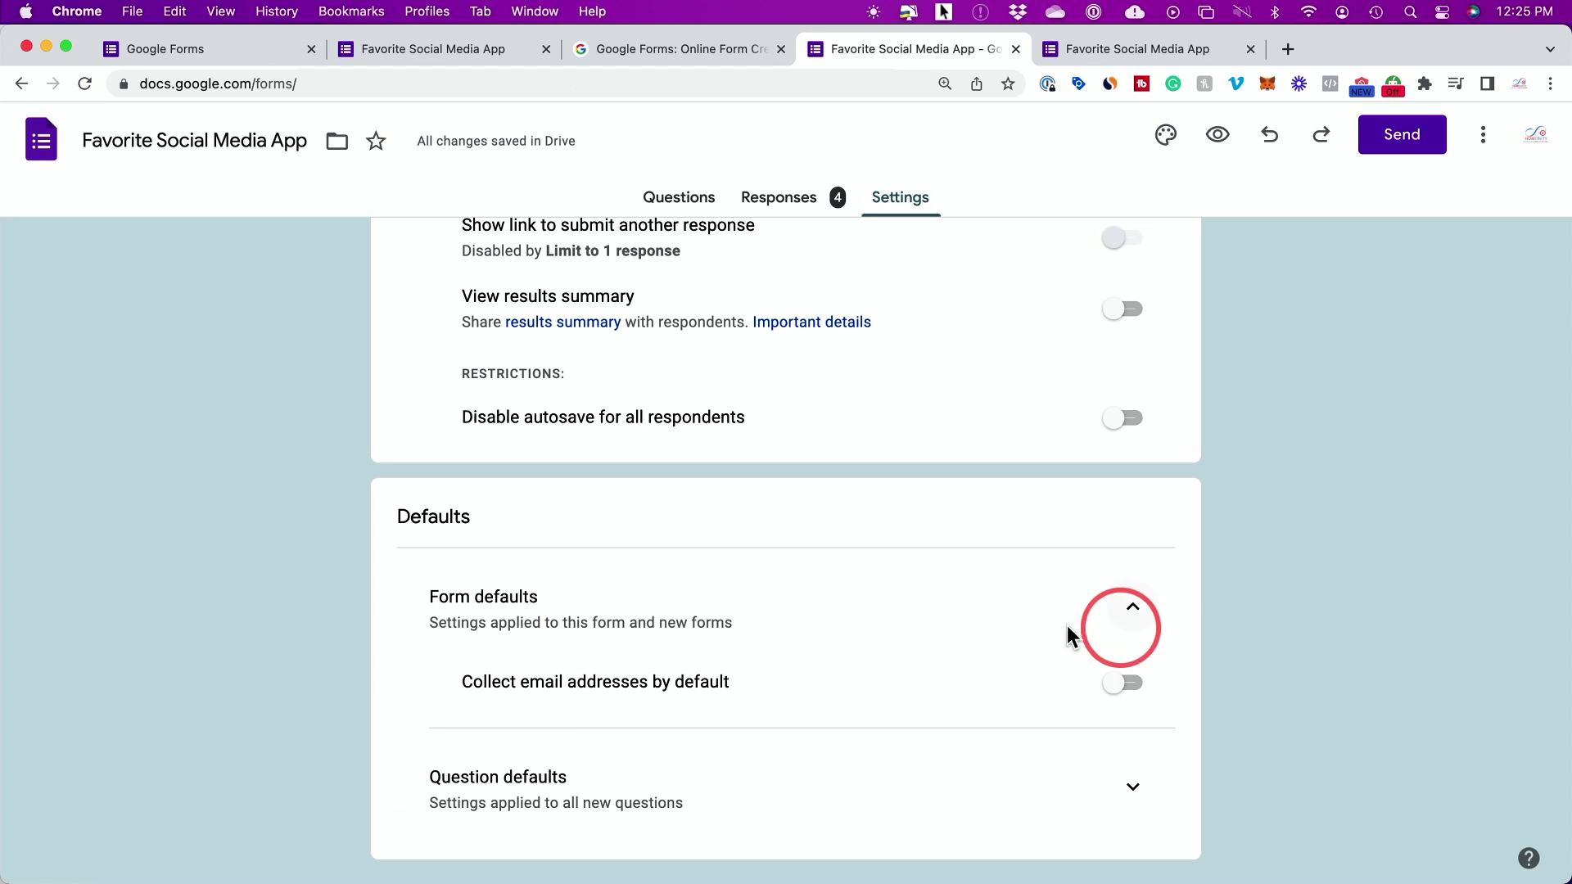
{"action": "left_click", "coordinate": [1115, 686]}
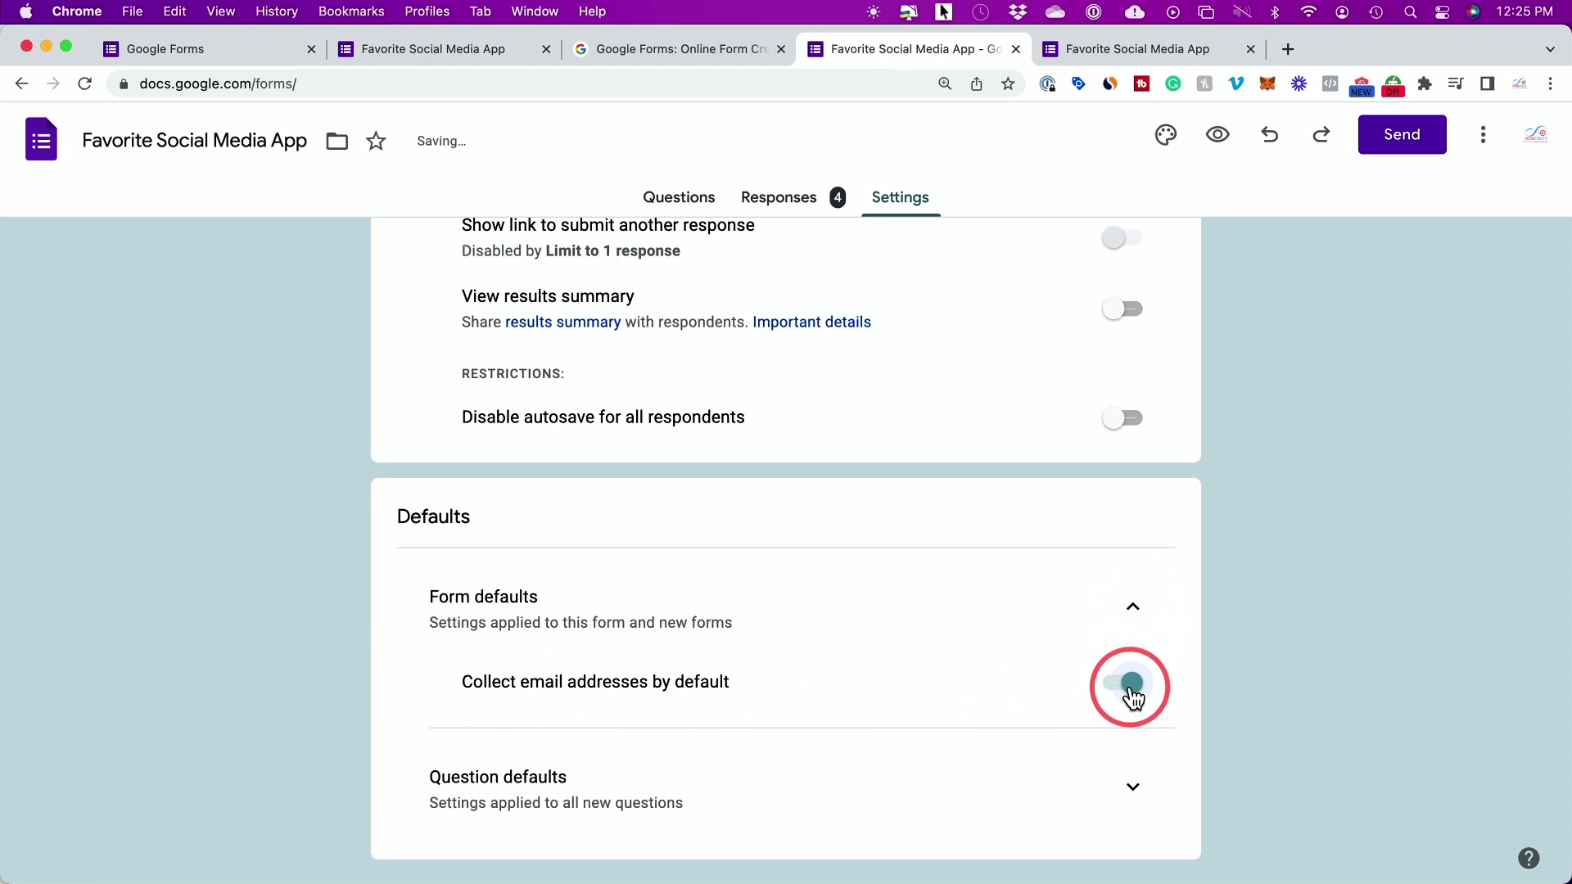
{"action": "left_click", "coordinate": [1126, 696]}
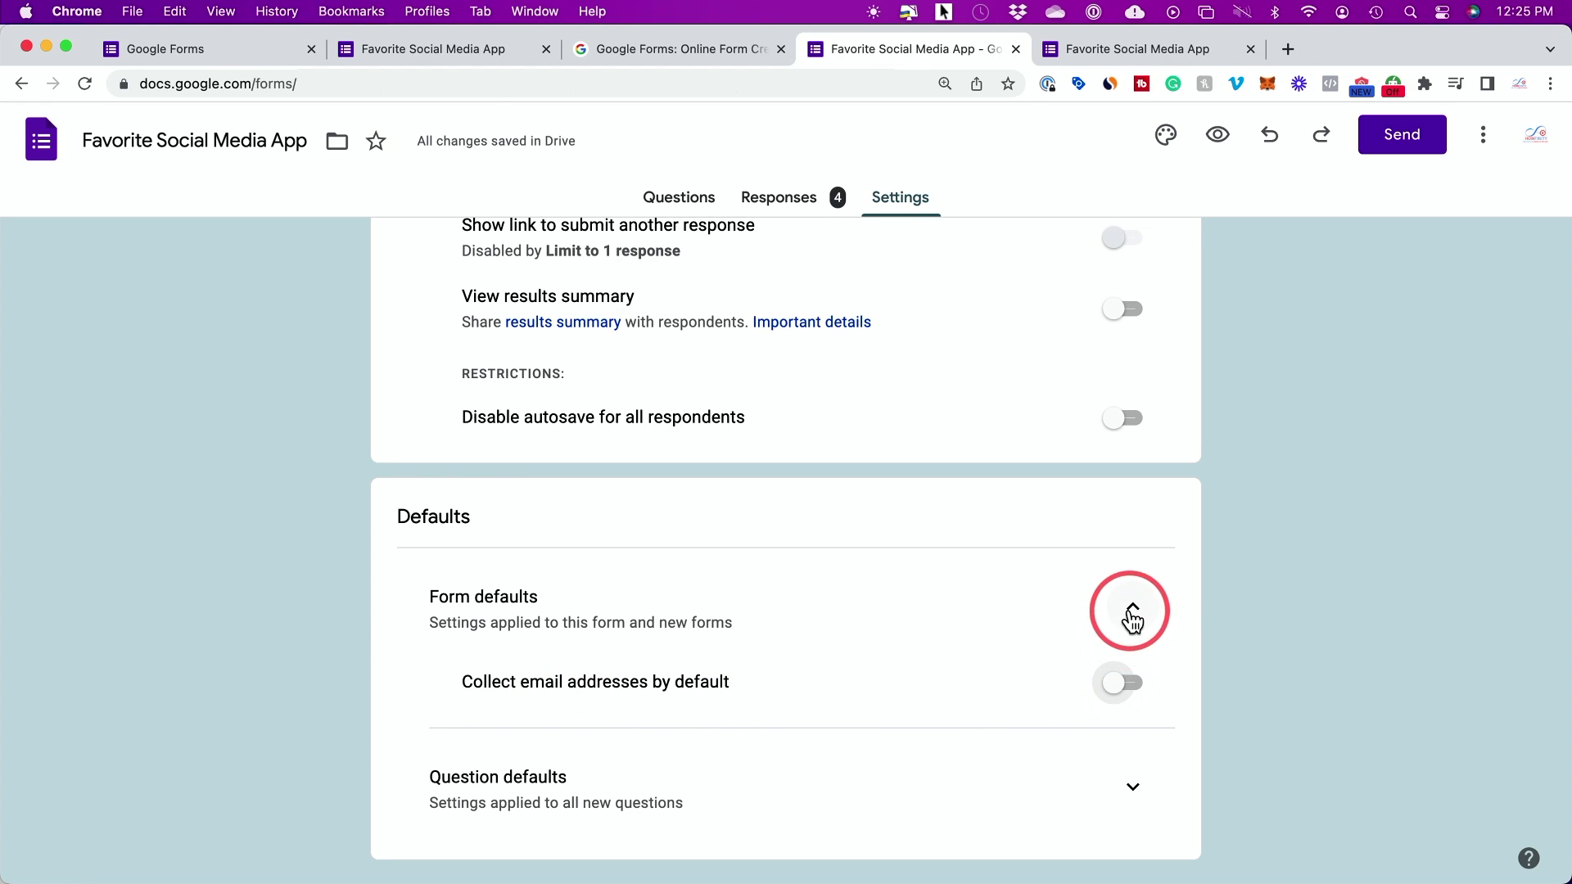
{"action": "scroll", "coordinate": [1302, 276], "scroll_direction": "up", "scroll_amount": 15}
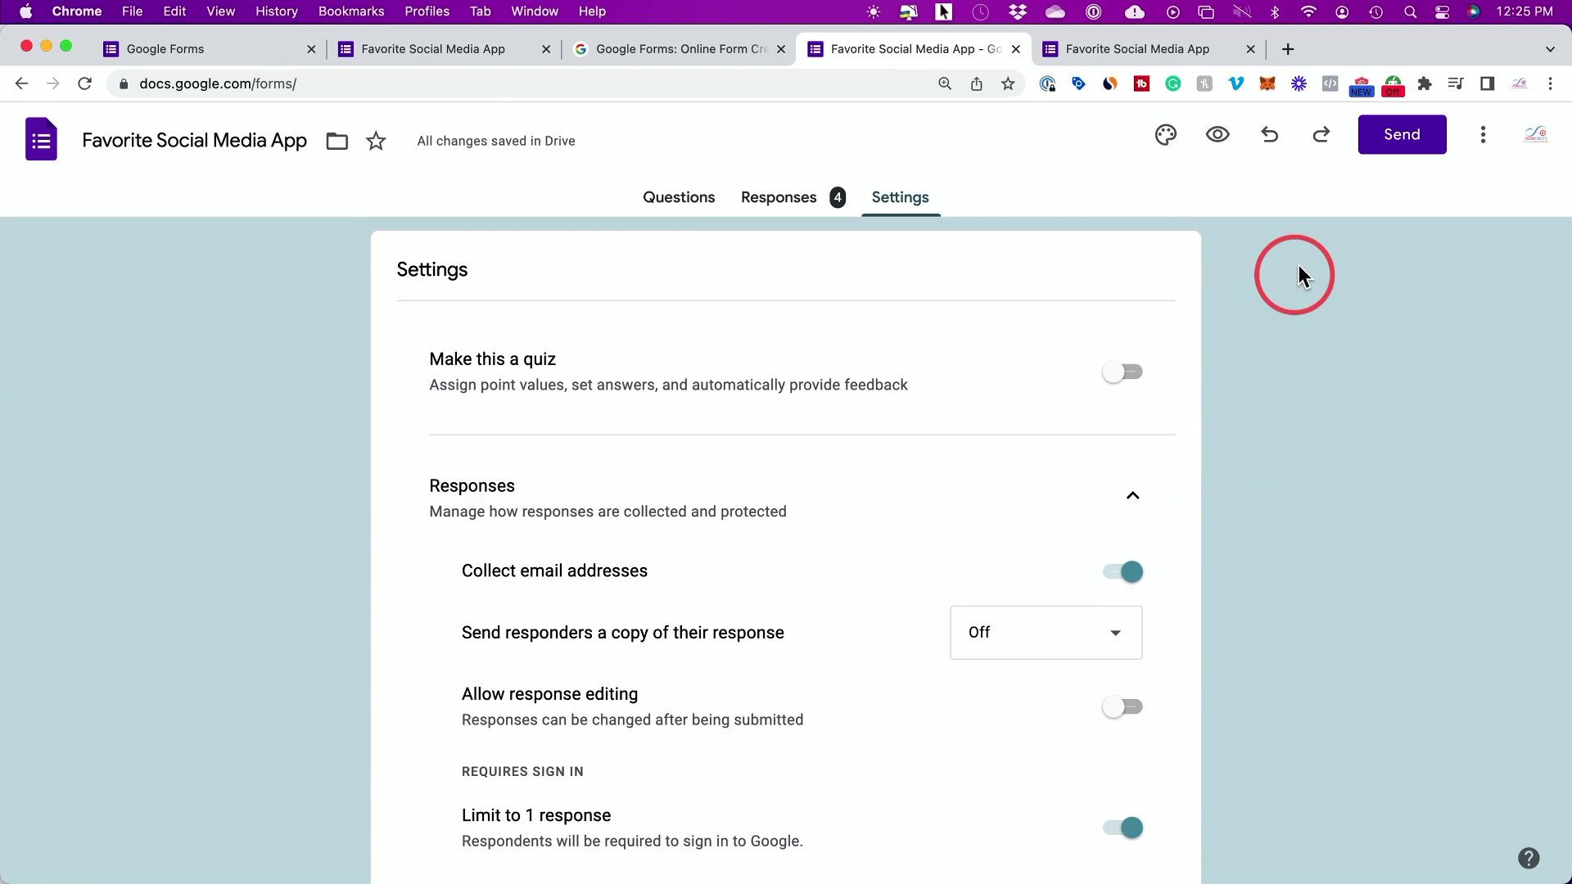
Step: Shorten the form's link to a forms.gle address and copy it, then view the email and embed tabs
{"action": "left_click", "coordinate": [1402, 139]}
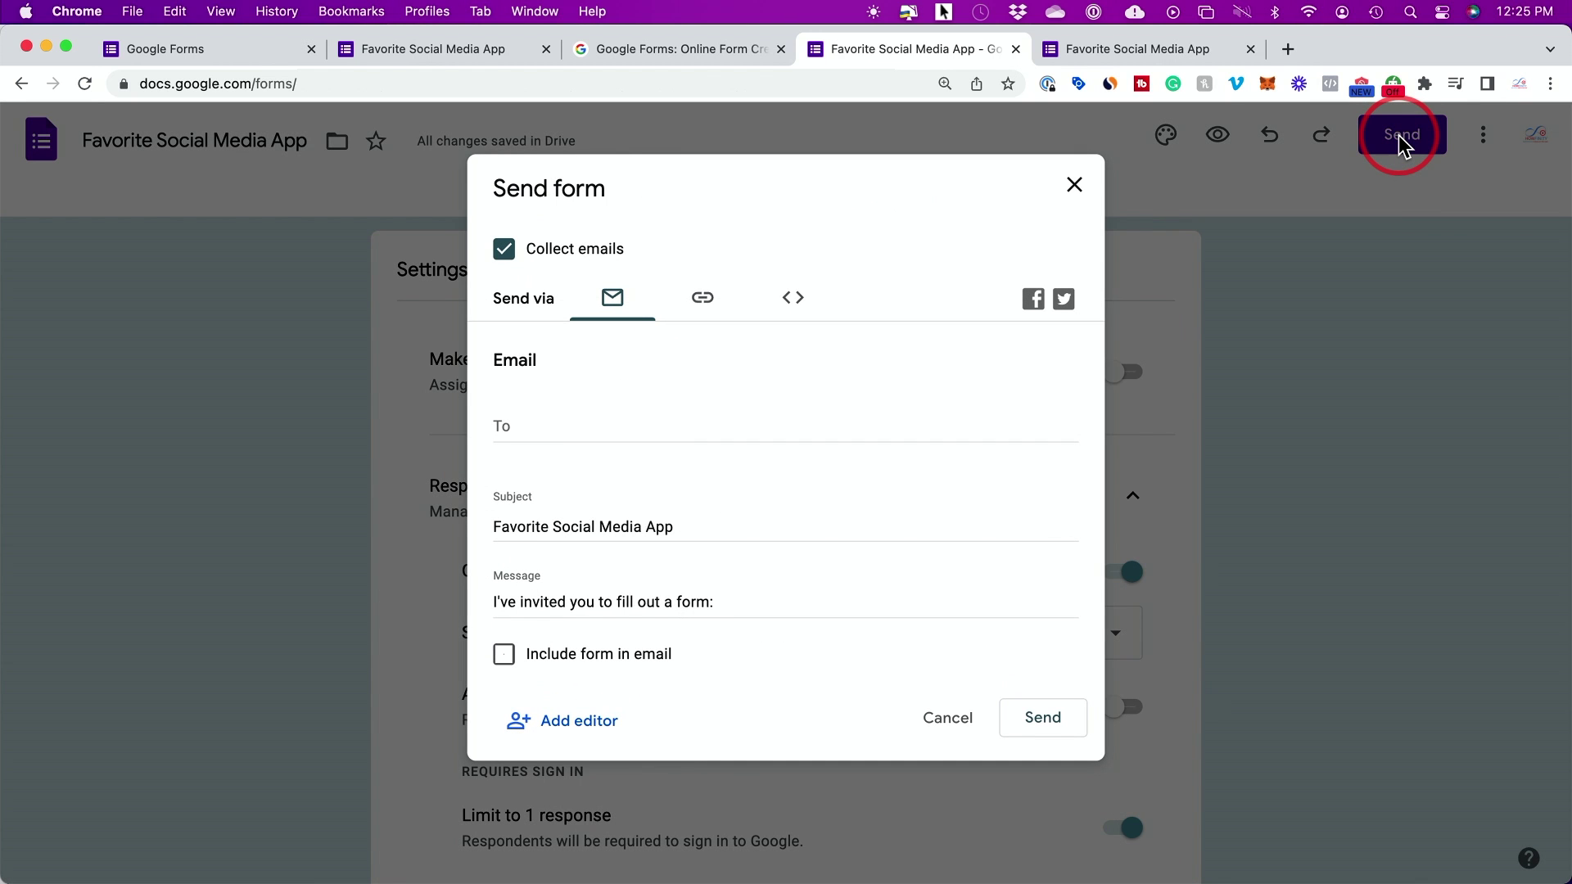
{"action": "left_click", "coordinate": [620, 299]}
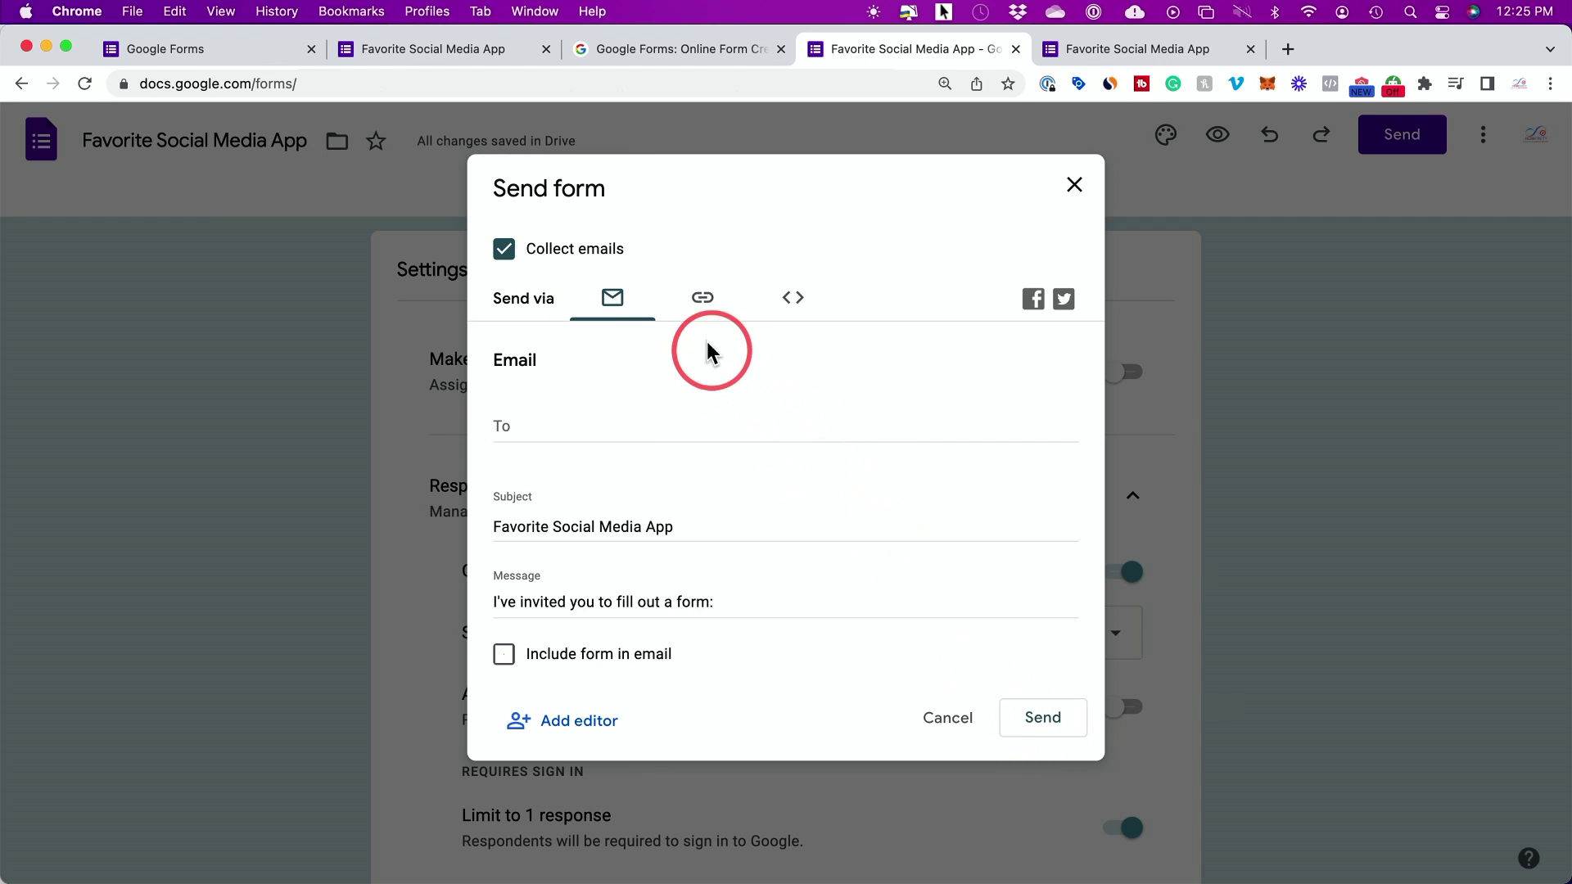
{"action": "left_click", "coordinate": [704, 301]}
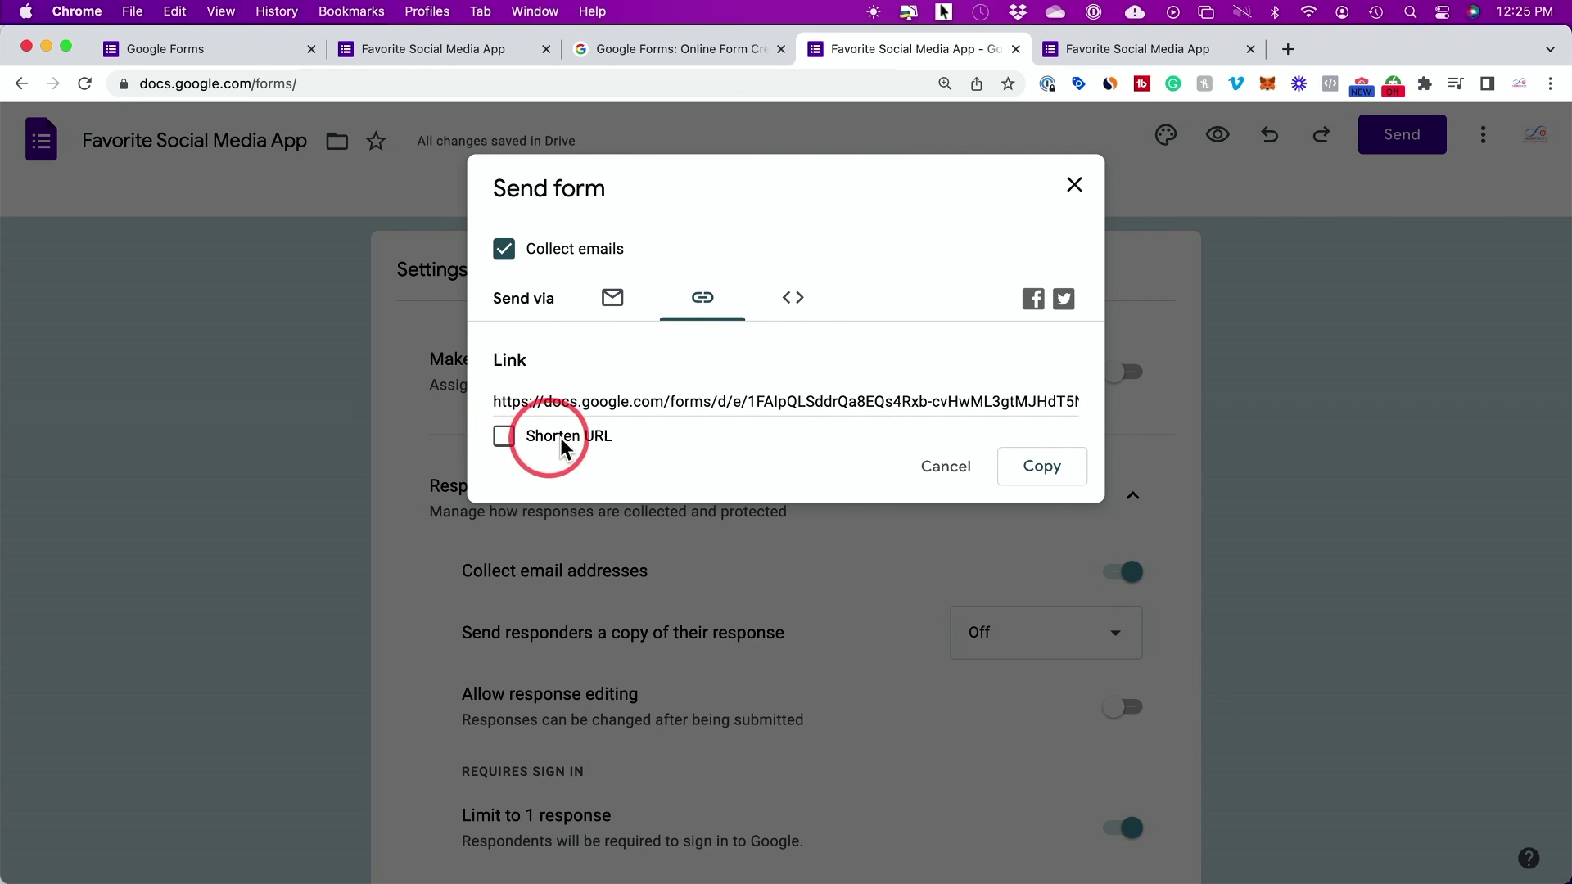
{"action": "left_click", "coordinate": [506, 437]}
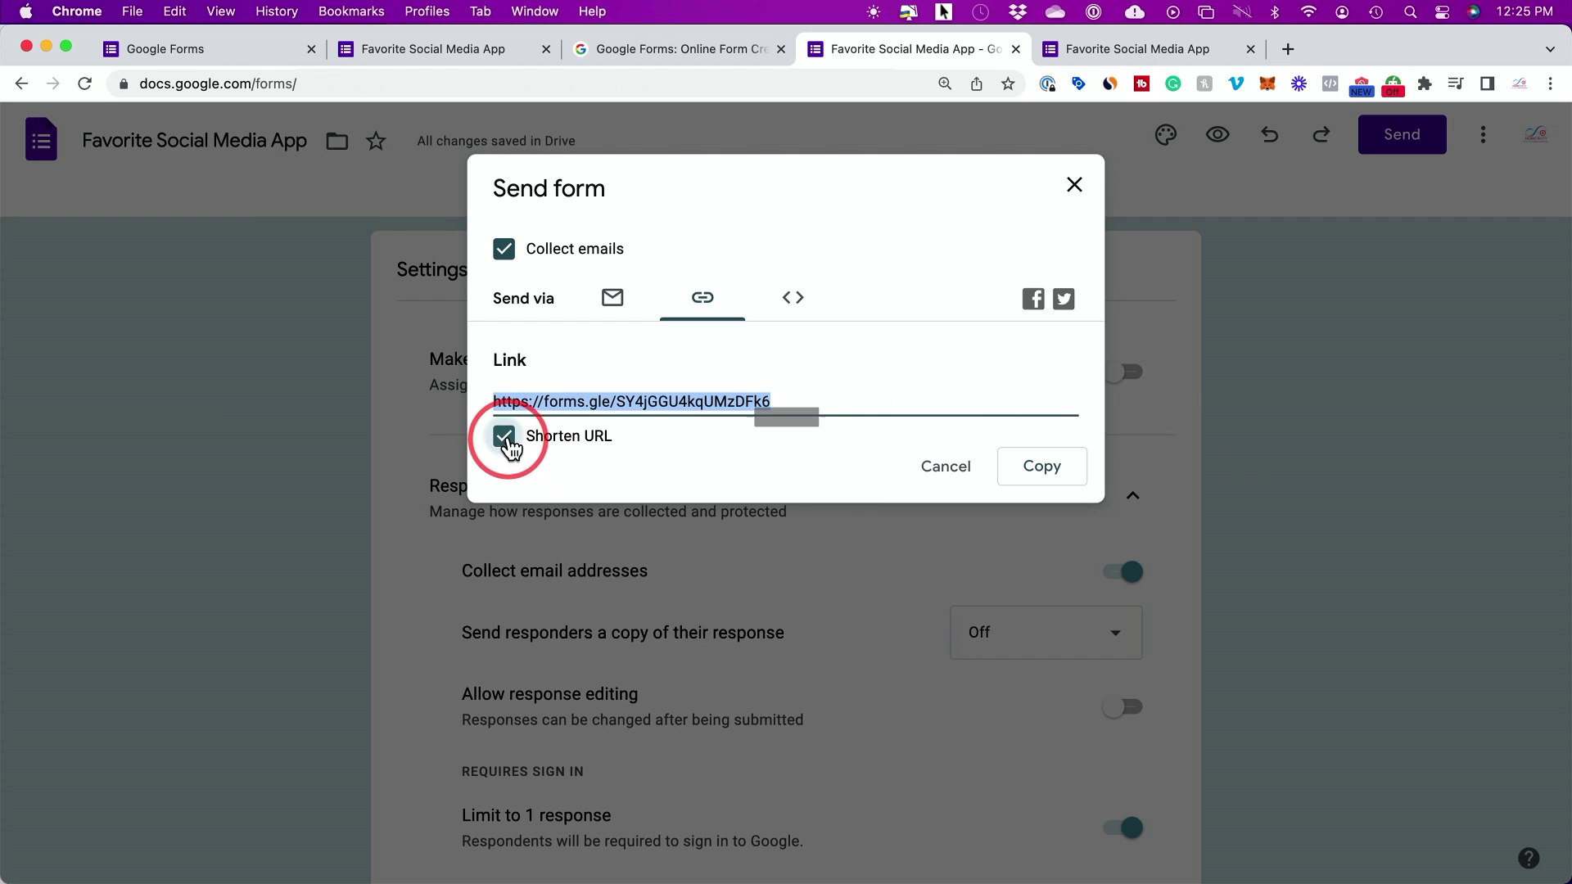
{"action": "left_click", "coordinate": [726, 393]}
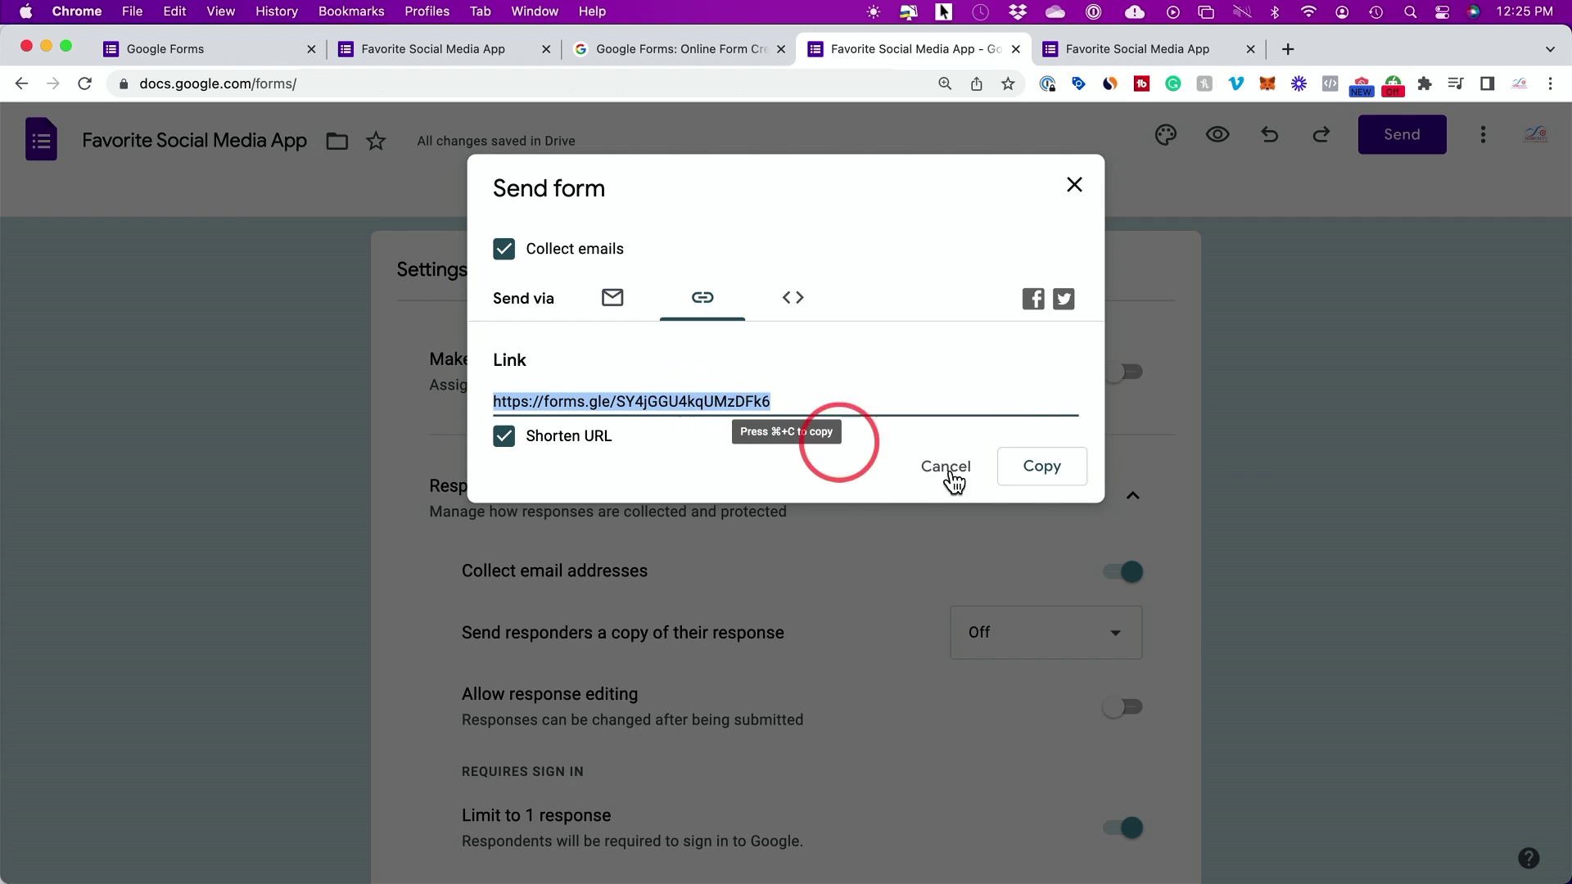
{"action": "left_click", "coordinate": [1028, 484]}
{"action": "left_click", "coordinate": [726, 395]}
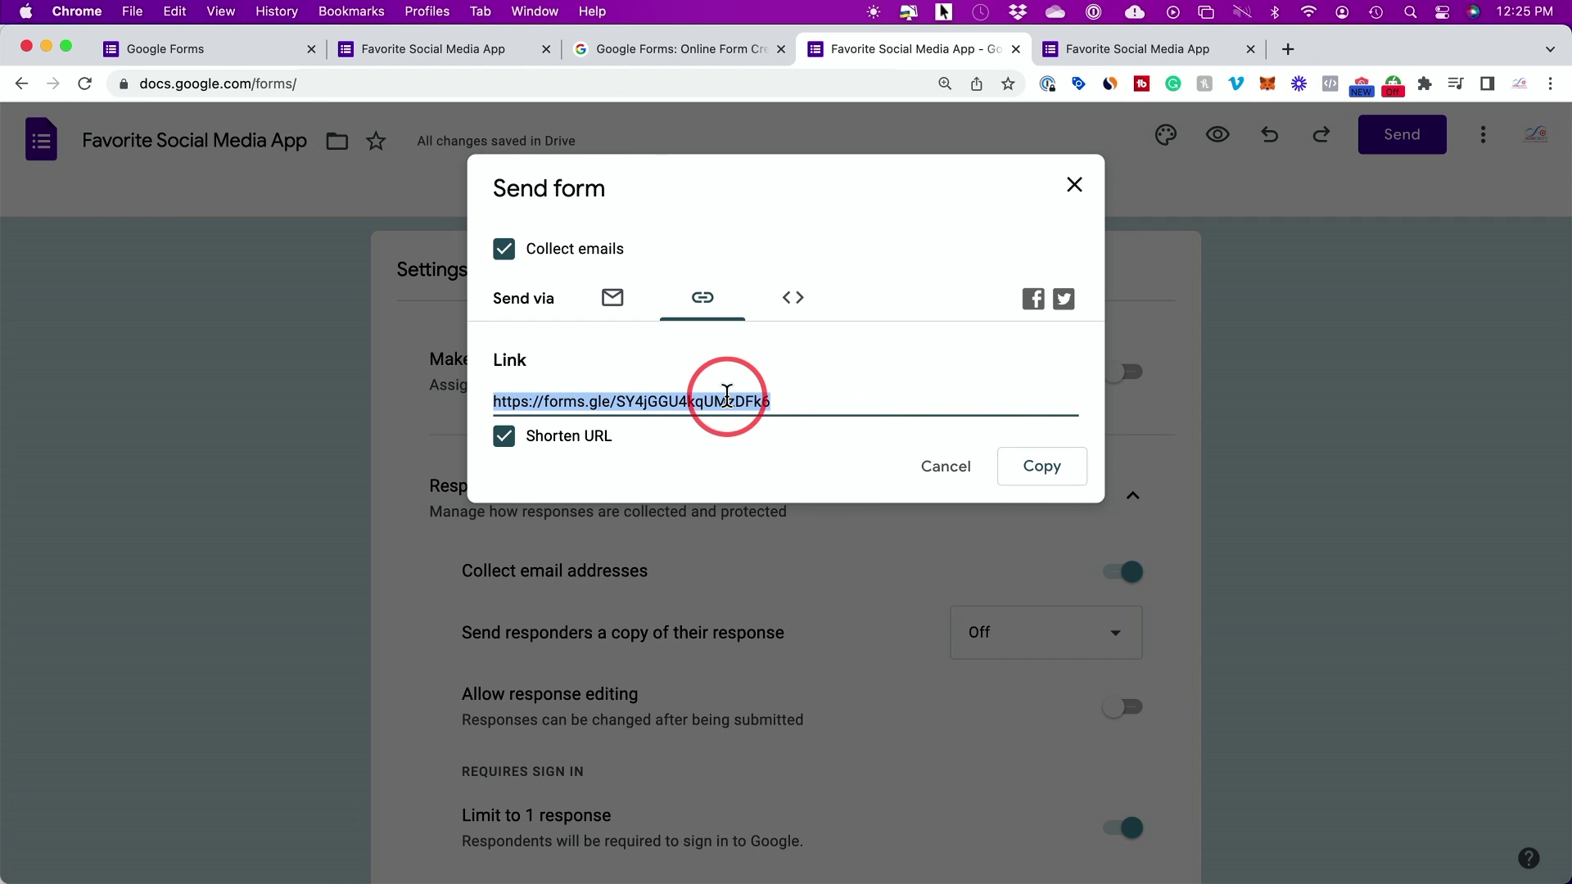
{"action": "left_click", "coordinate": [612, 299]}
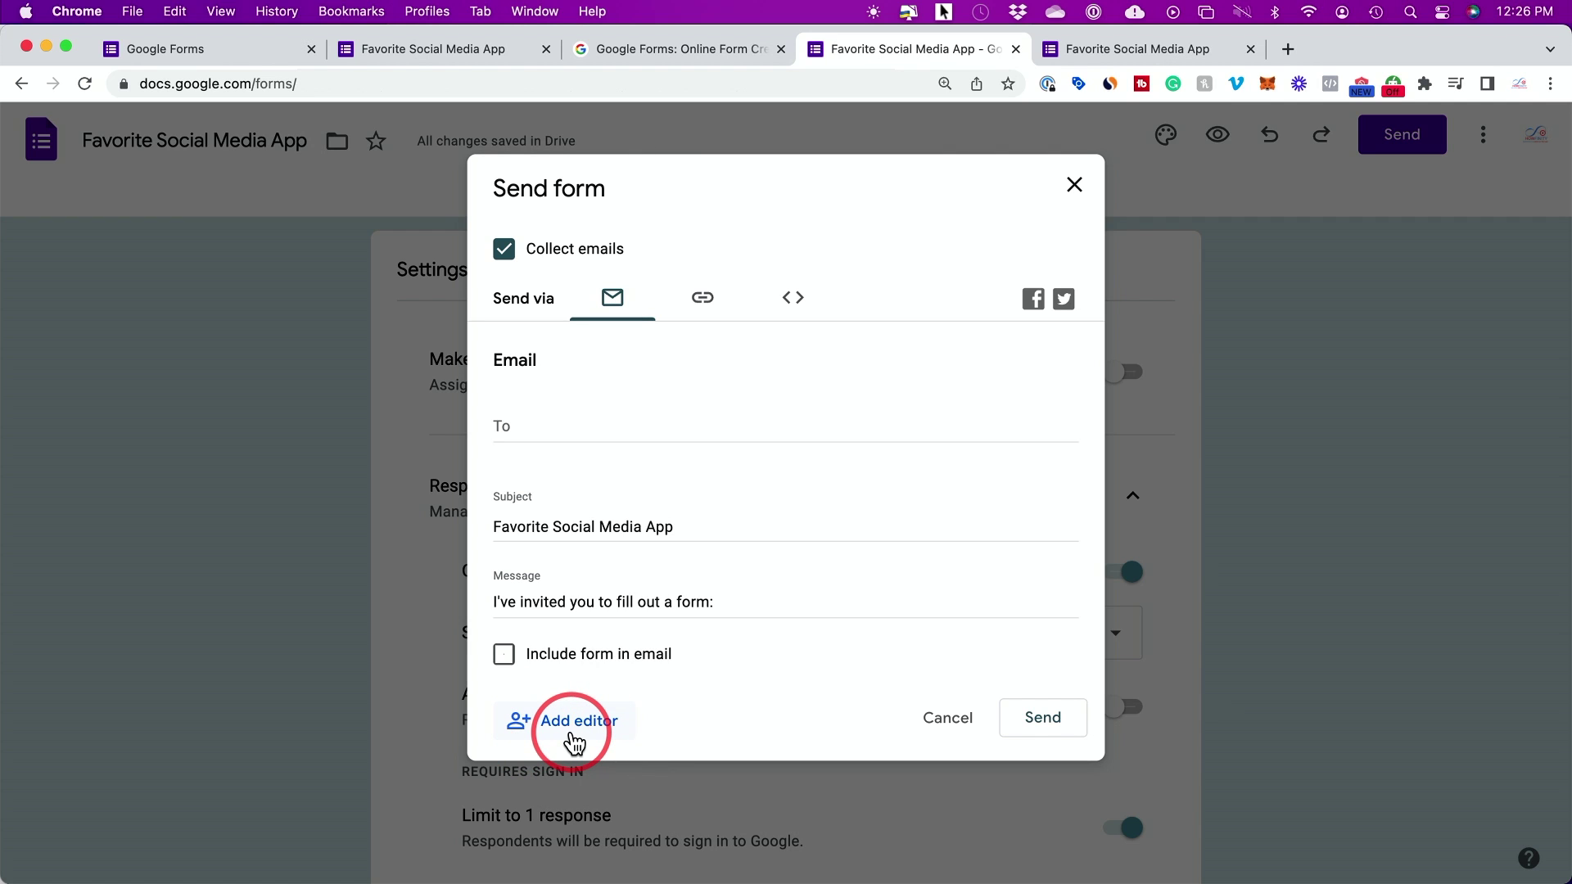
{"action": "left_click", "coordinate": [793, 300]}
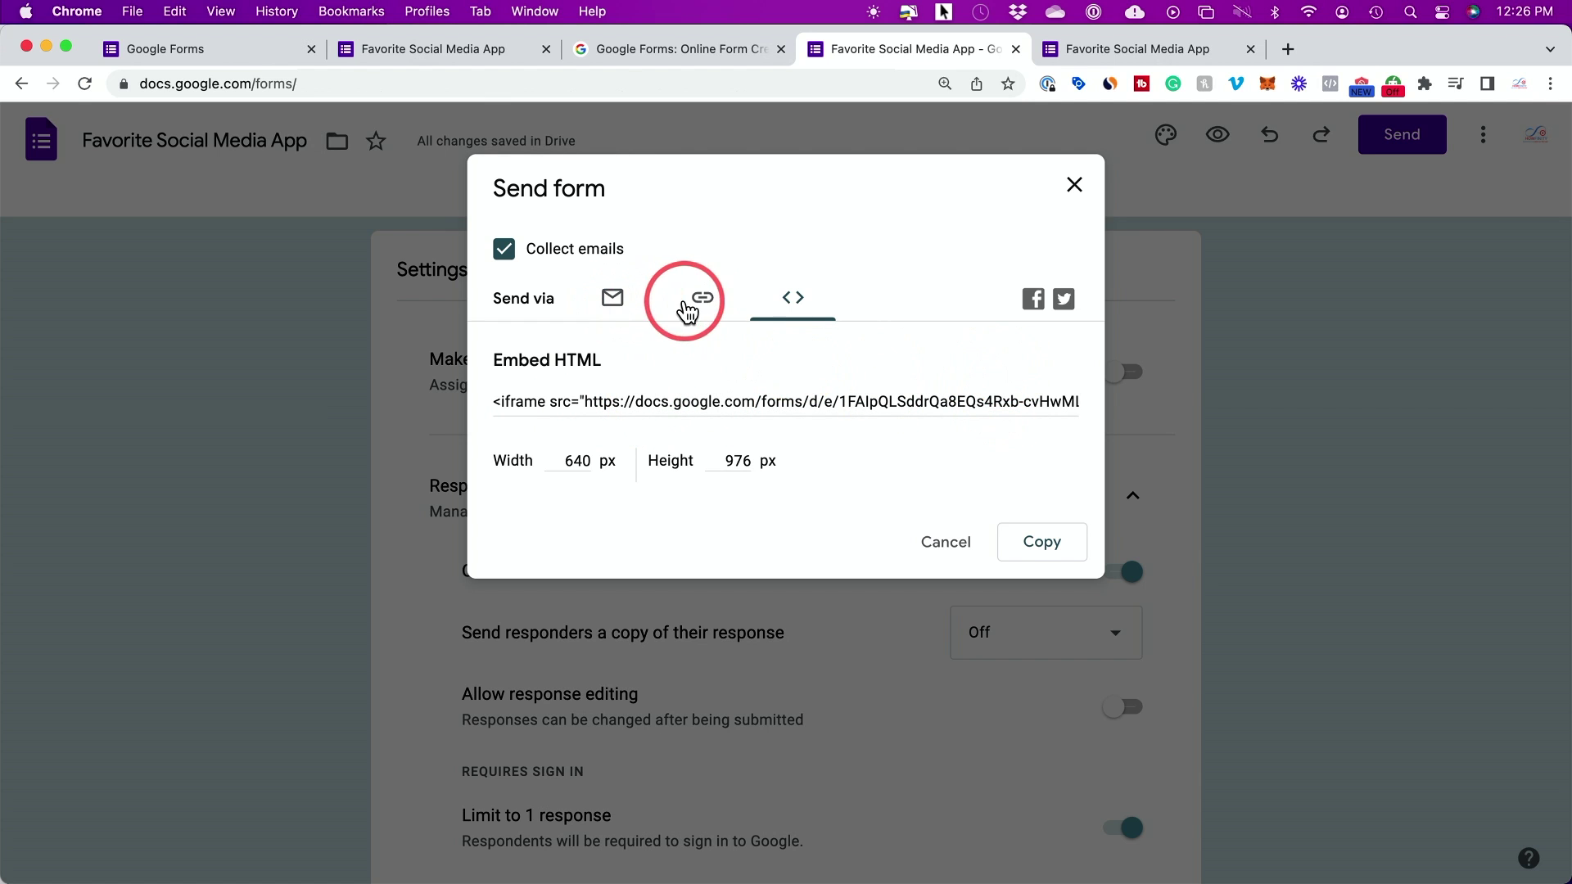
Step: Reselect the short link, close the Send dialog, check Responses, and return to the Forms home page
{"action": "left_click", "coordinate": [719, 315]}
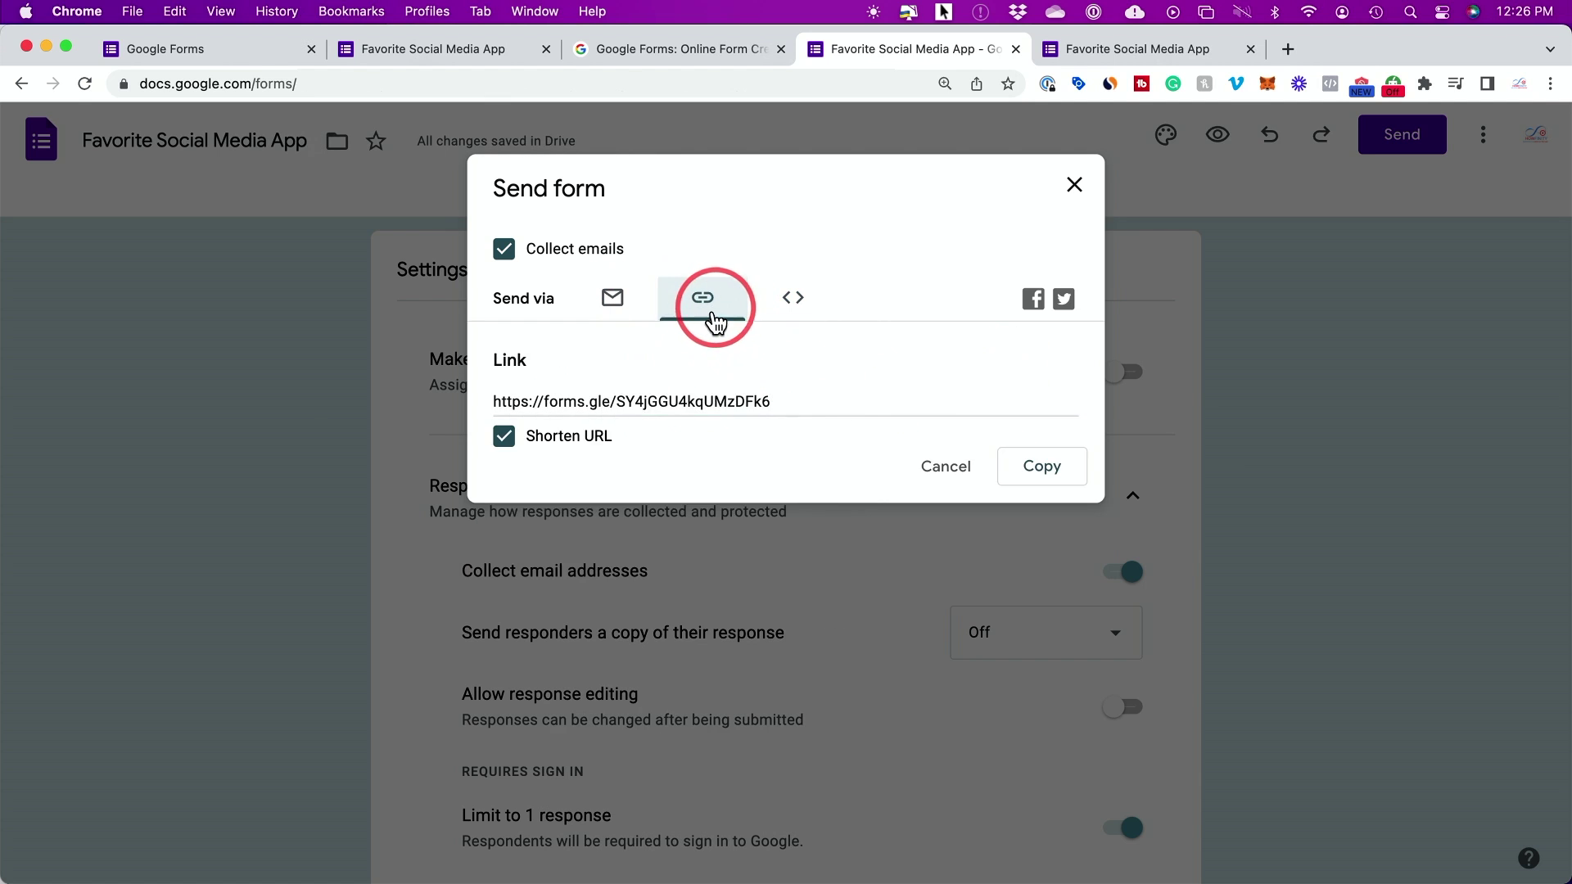
{"action": "left_click", "coordinate": [683, 404]}
{"action": "left_click", "coordinate": [1074, 187]}
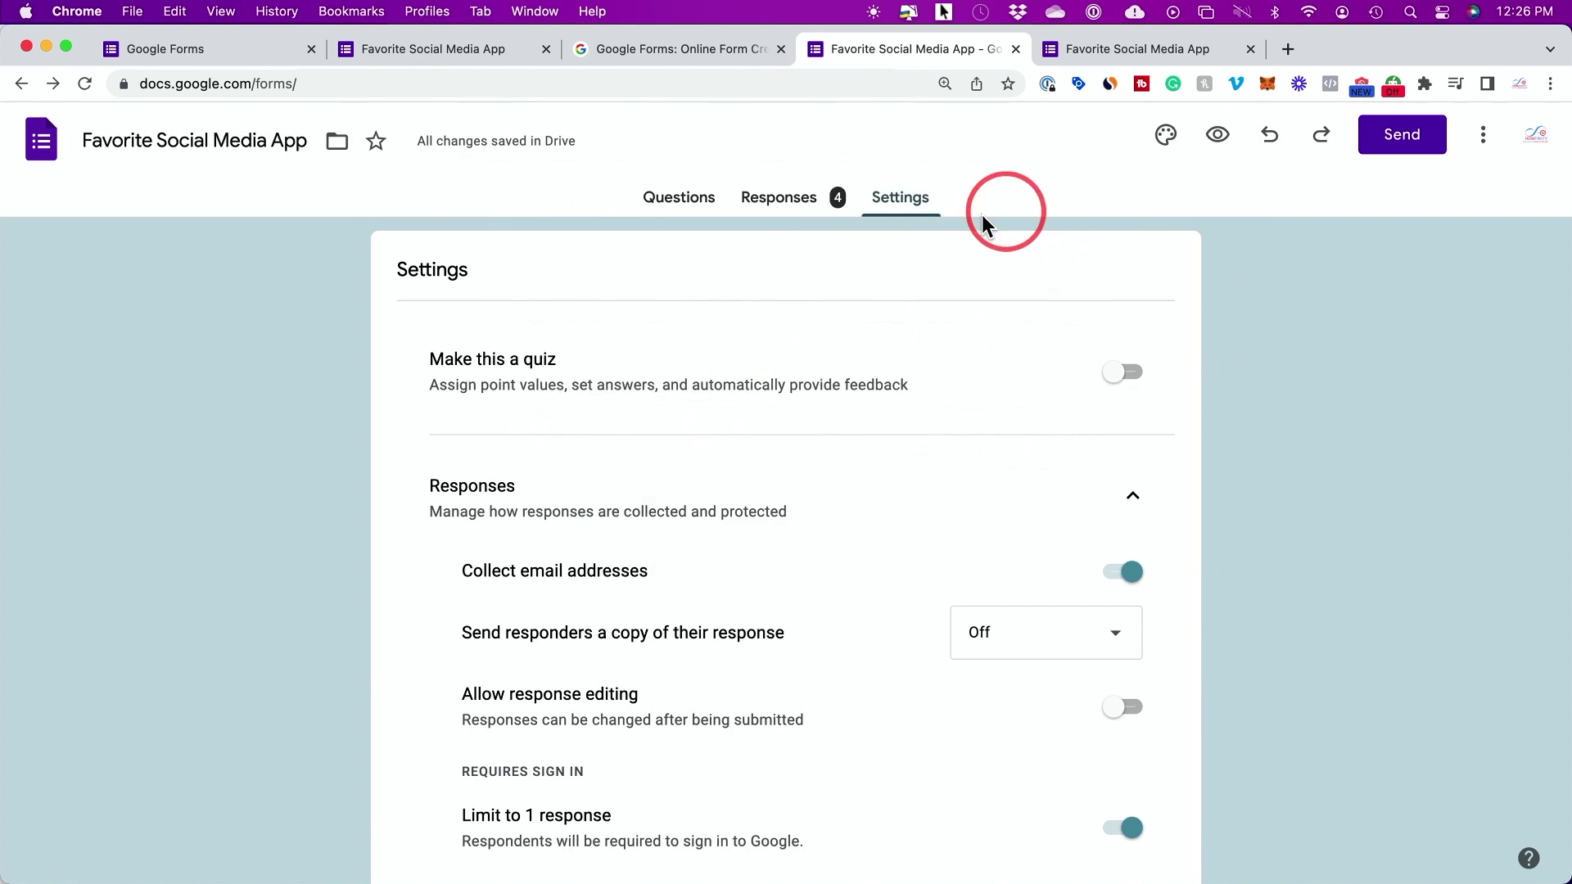
{"action": "left_click", "coordinate": [776, 205]}
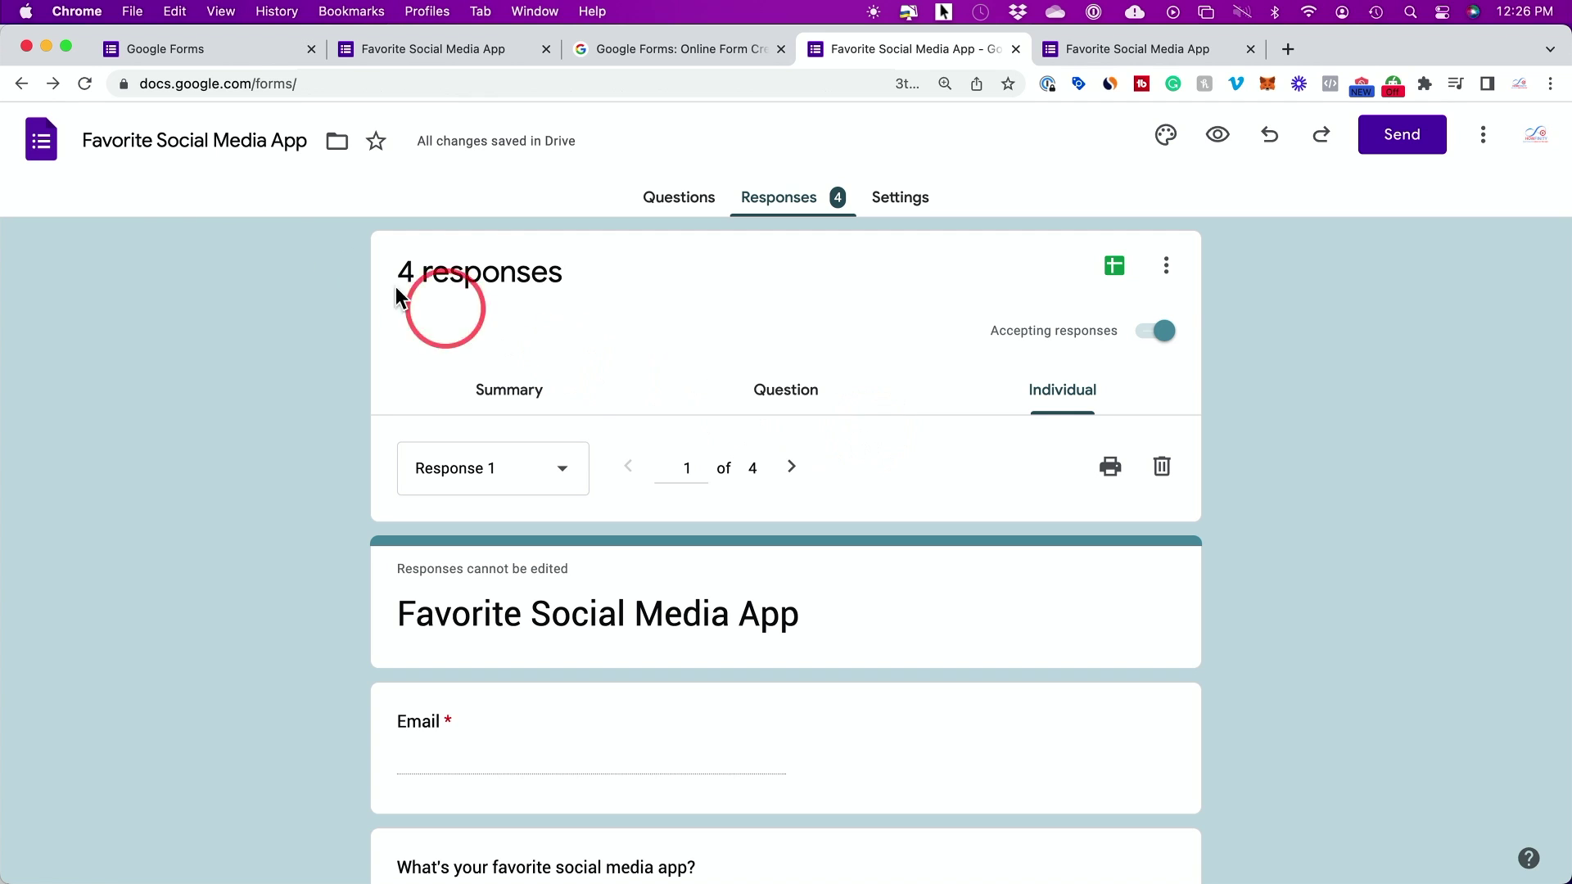
{"action": "left_click", "coordinate": [41, 148]}
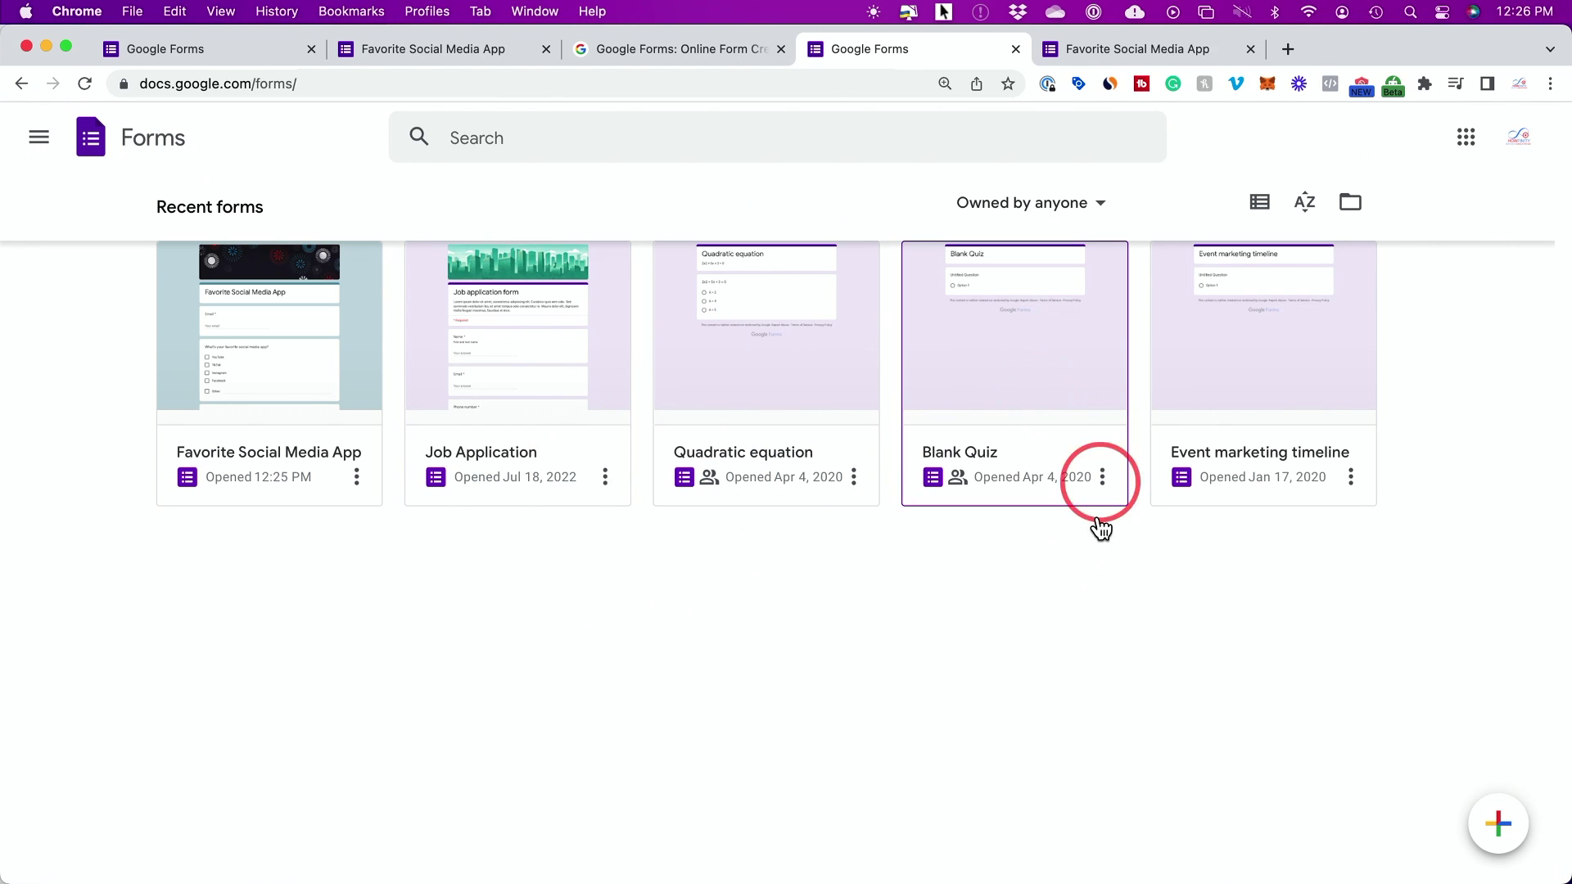
Step: Peek at the Quadratic equation form's options, then open the Google apps side menu
{"action": "left_click", "coordinate": [853, 476]}
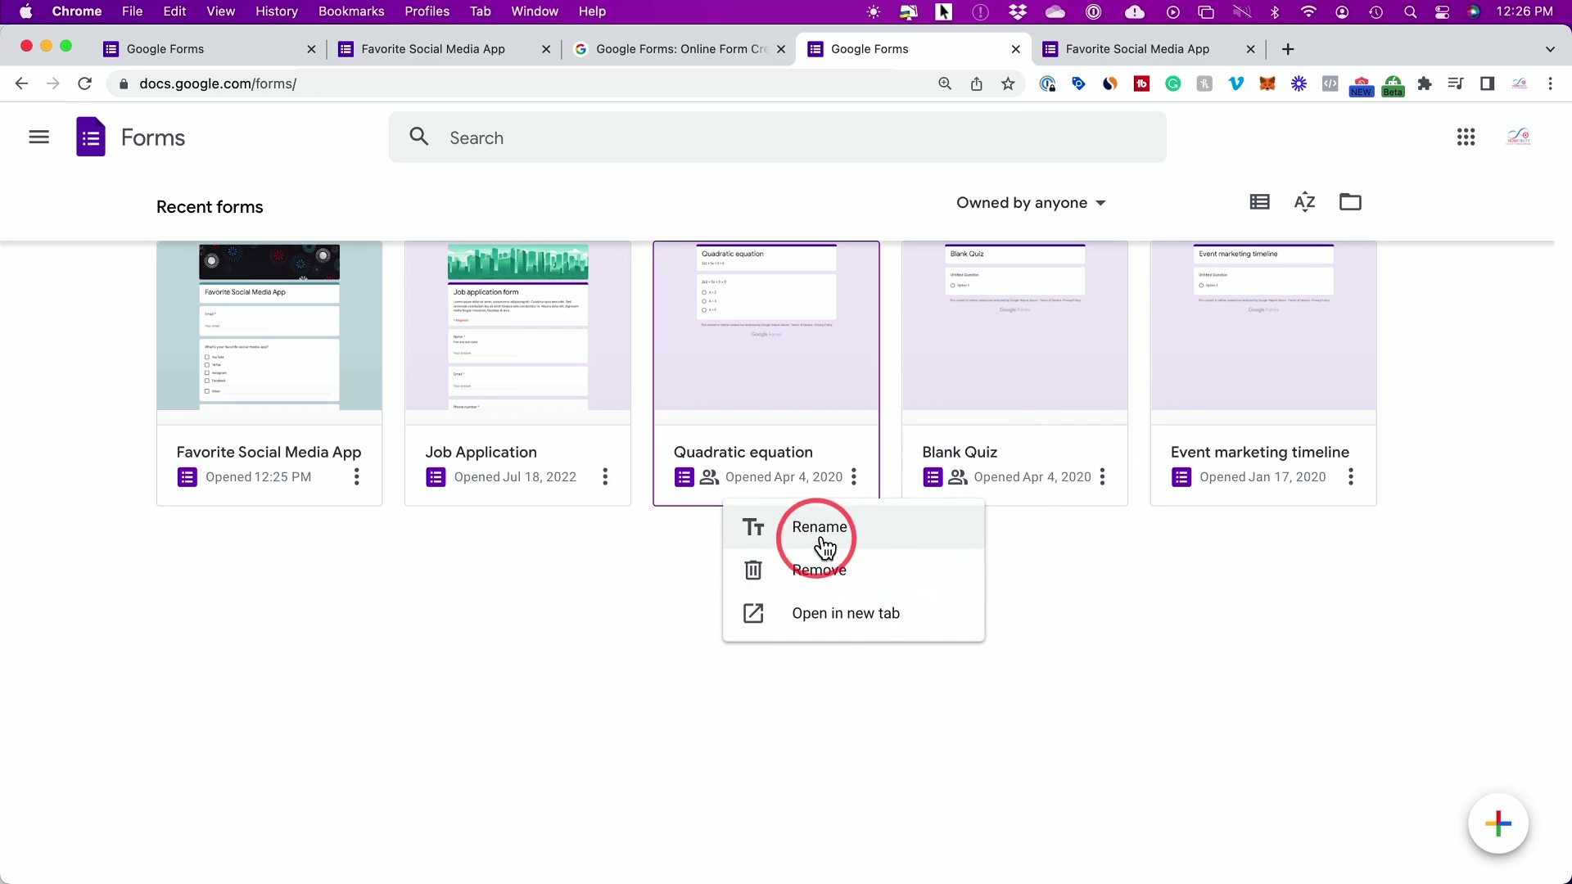
{"action": "left_click", "coordinate": [1024, 581]}
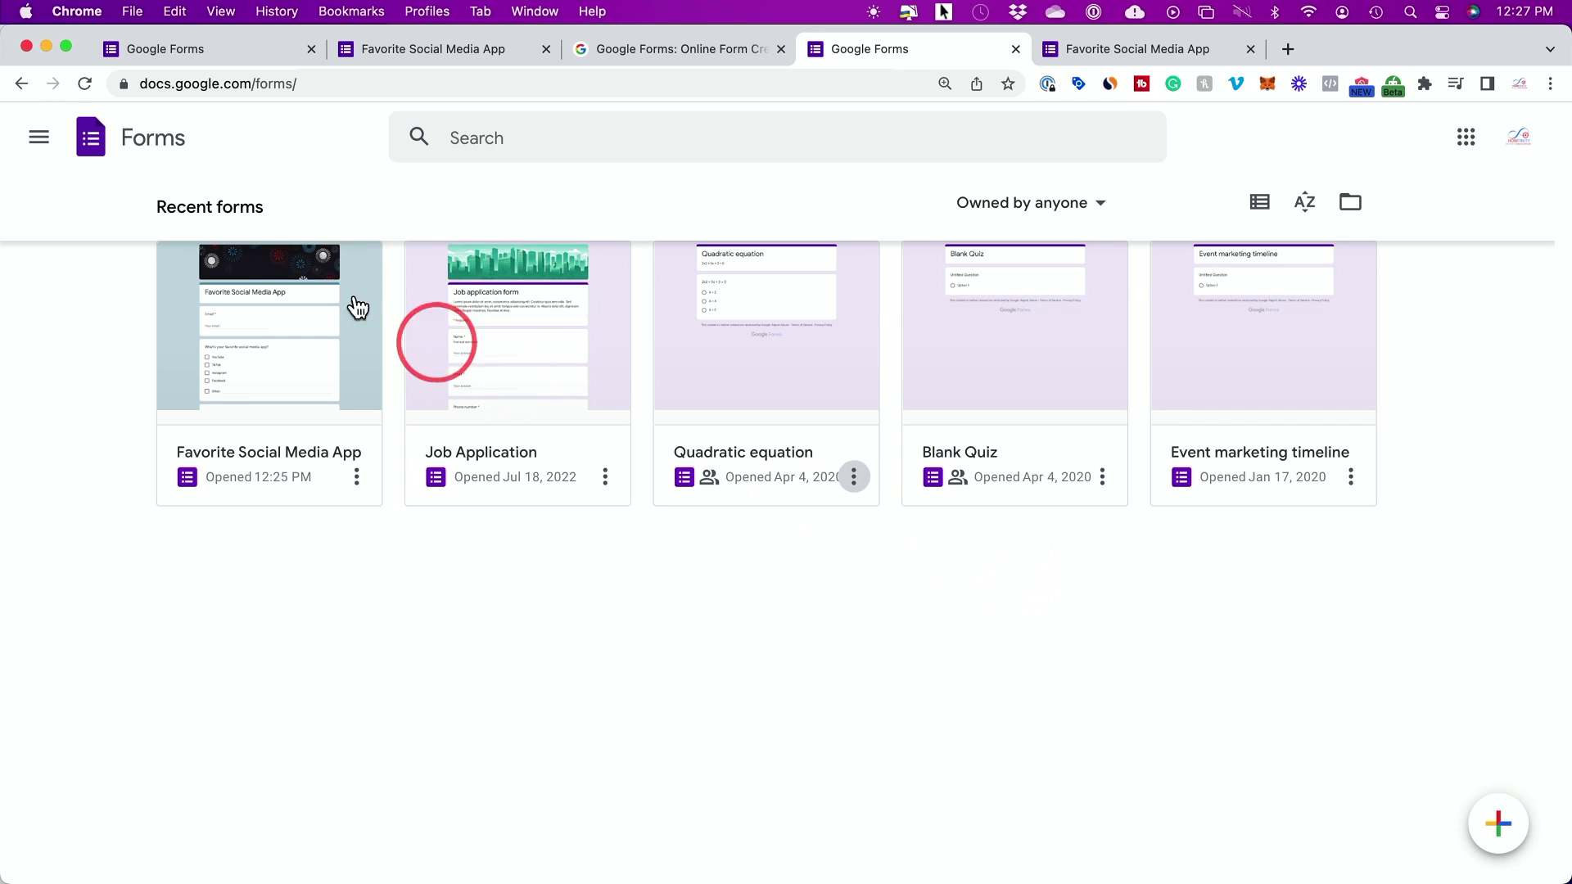
{"action": "left_click", "coordinate": [39, 137]}
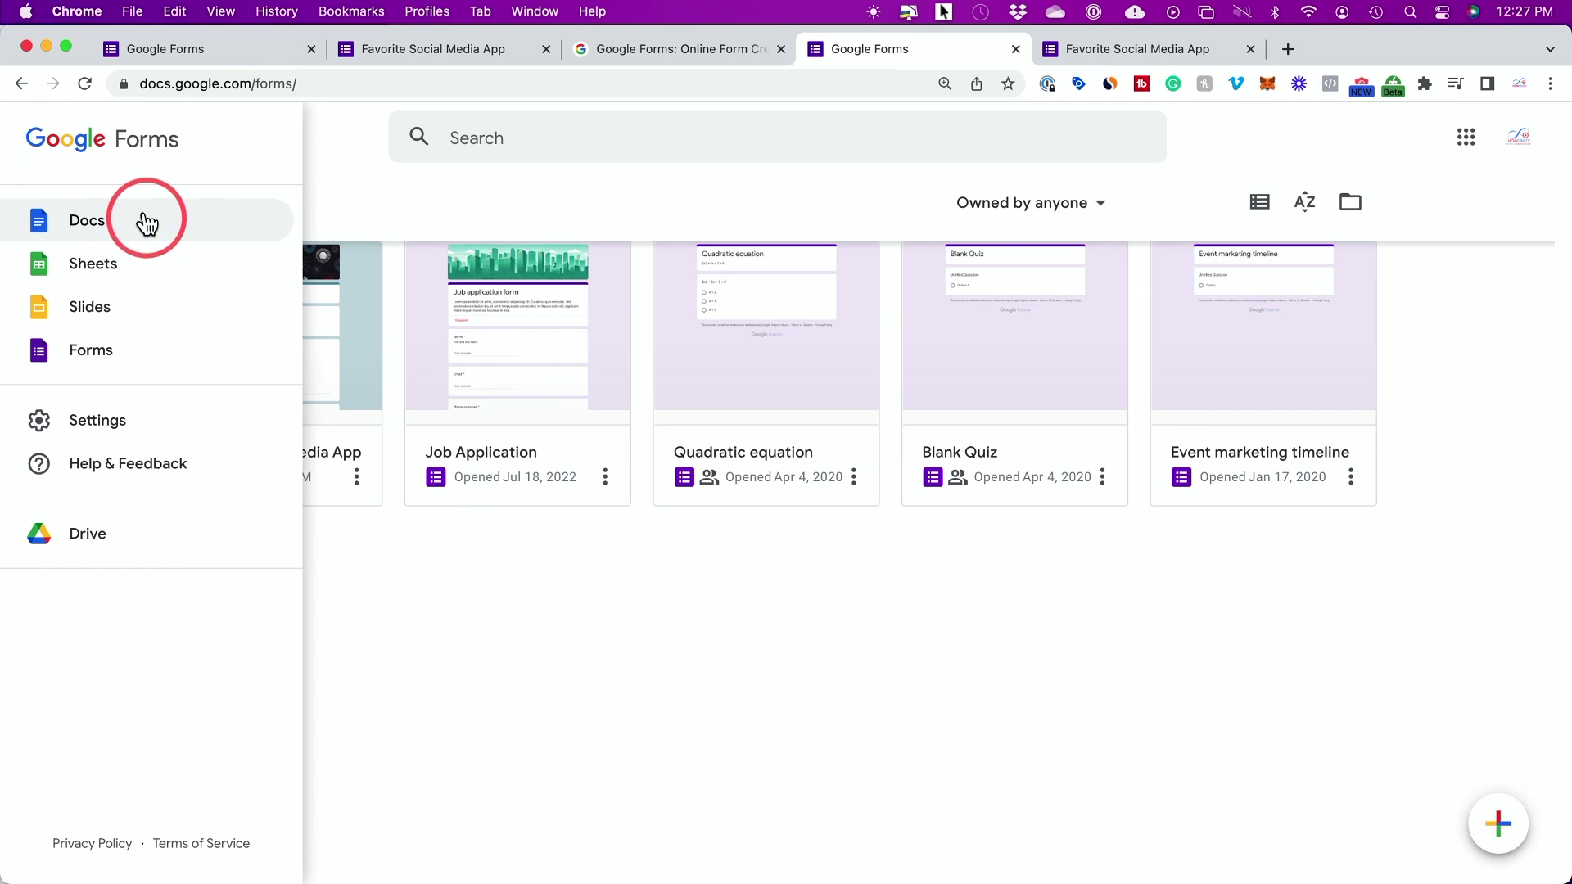